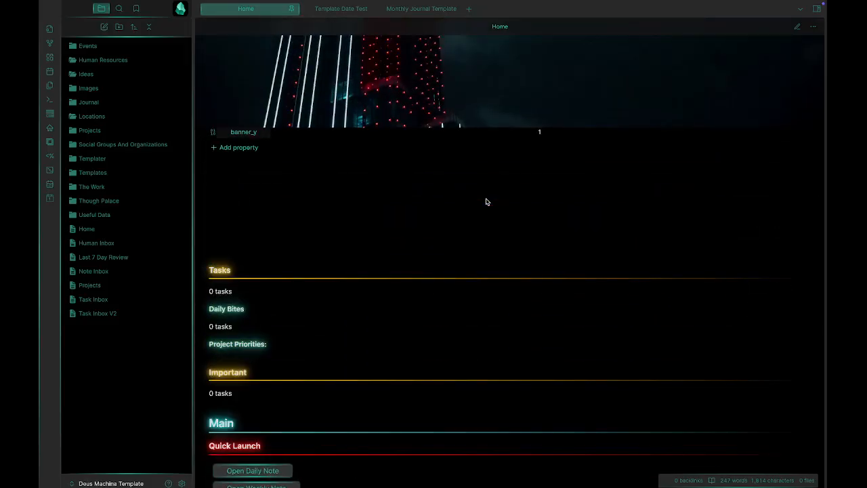
Examine the Home note's sections, from Tasks and Quick Launch through Compass, Shortcuts and Projects and Events to Misc
scroll(486, 201, "down", 14)
scroll(485, 201, "up", 2)
scroll(486, 201, "up", 12)
scroll(375, 258, "down", 3)
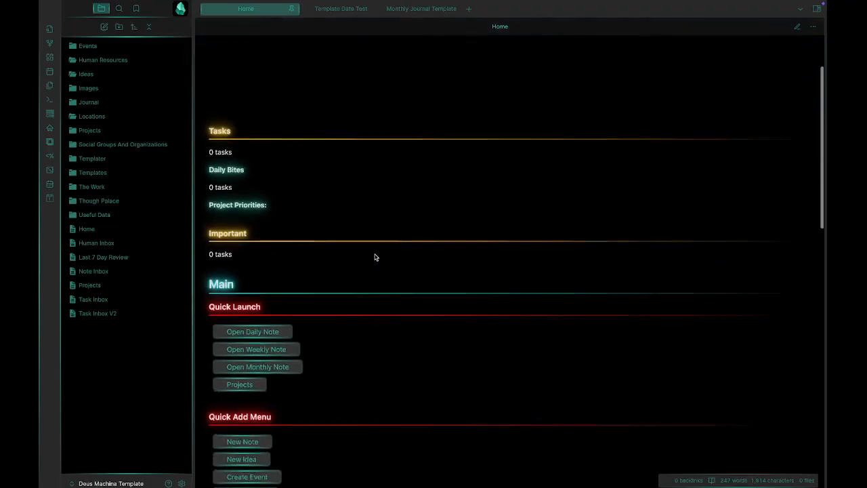
scroll(406, 299, "up", 3)
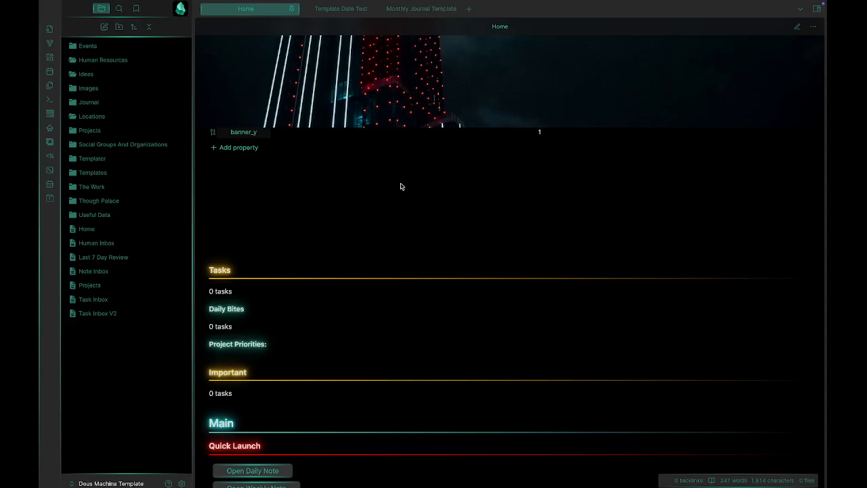
scroll(400, 186, "down", 6)
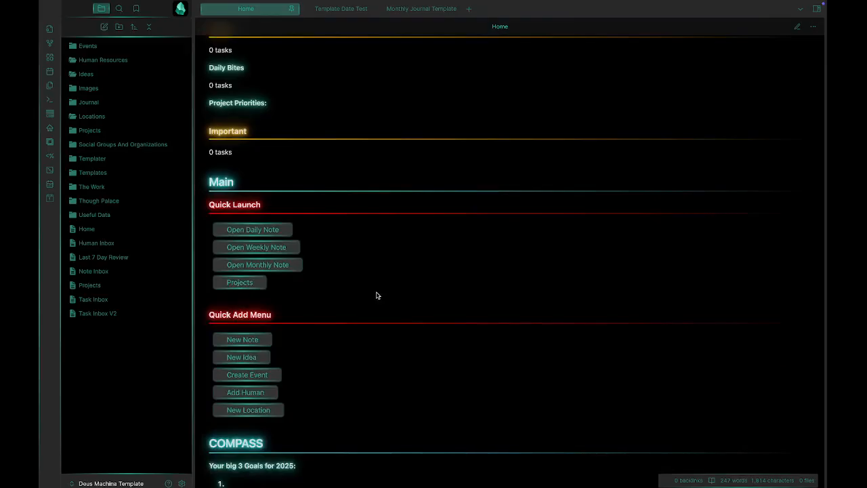
scroll(377, 295, "up", 6)
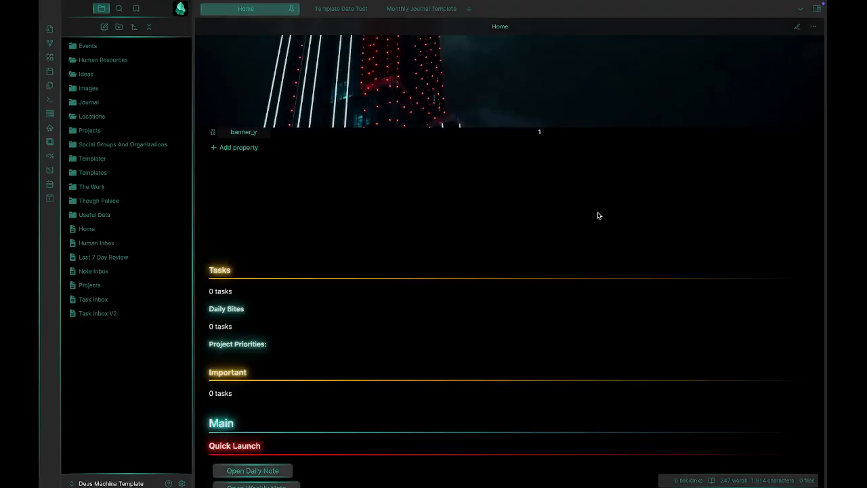
scroll(598, 216, "down", 10)
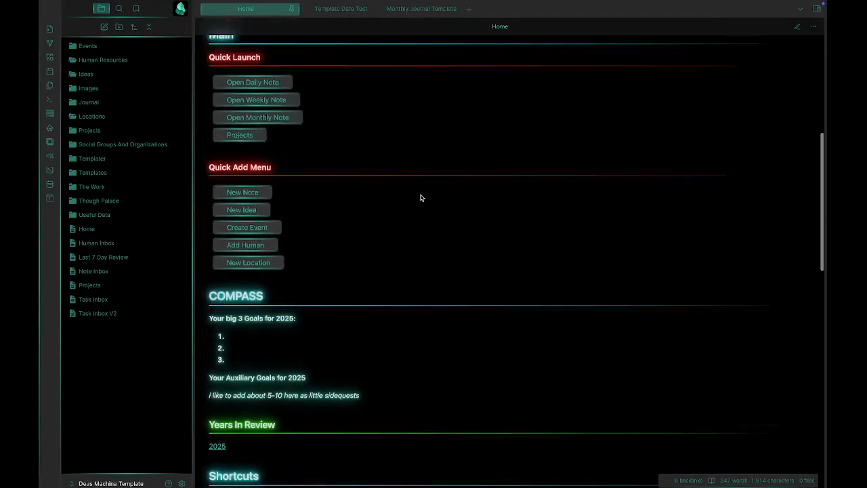
scroll(324, 258, "down", 5)
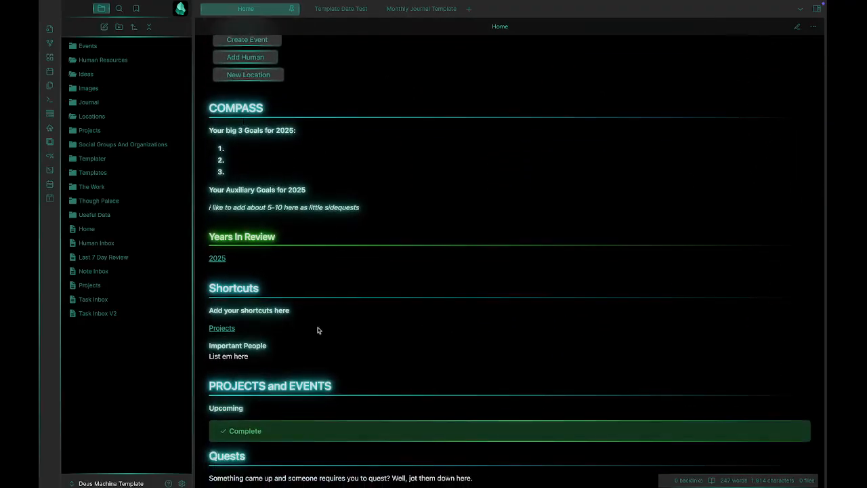
scroll(346, 254, "down", 6)
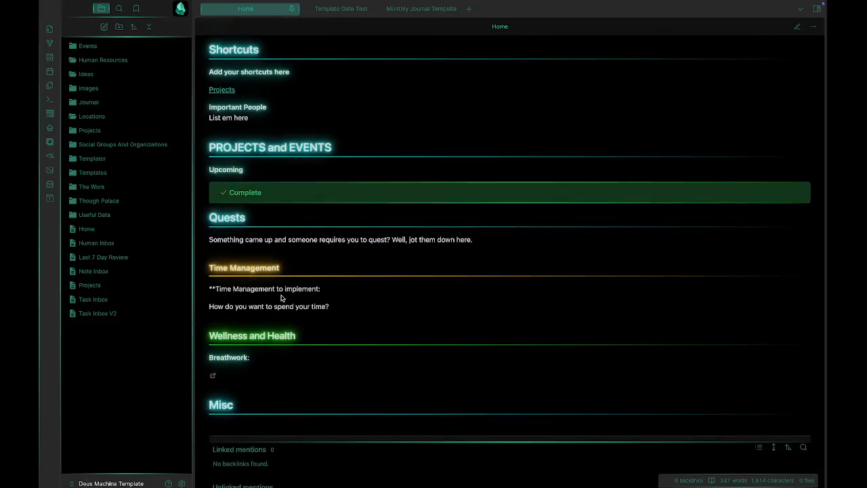
scroll(280, 296, "down", 5)
scroll(298, 288, "up", 11)
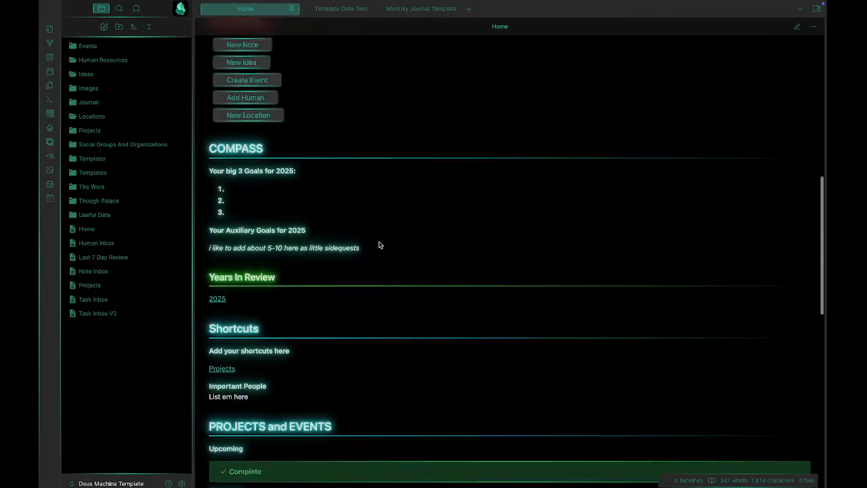
scroll(718, 72, "up", 5)
scroll(373, 161, "up", 3)
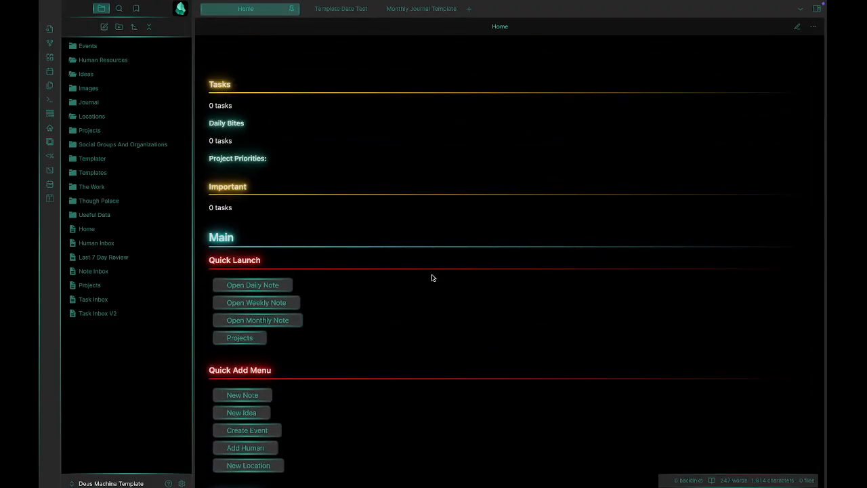
scroll(498, 291, "up", 4)
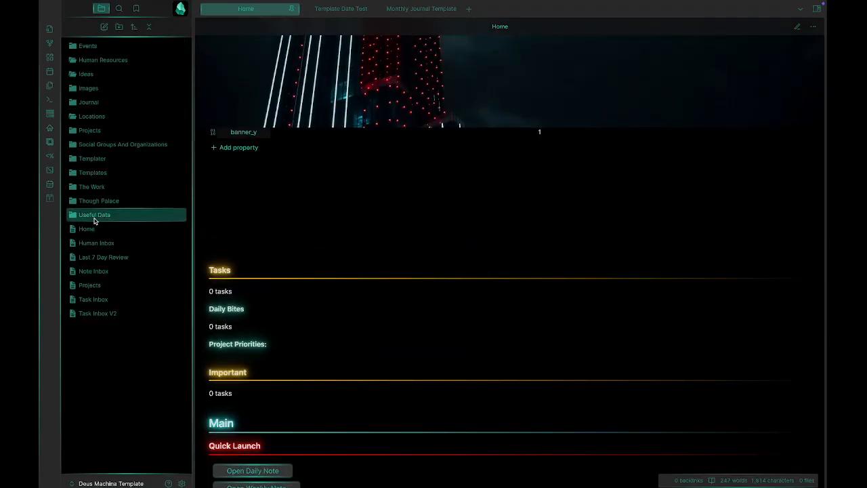
Look through the contents of the The Work, Templates and Journal folders, leaving all three collapsed
left_click(120, 188)
left_click(108, 172)
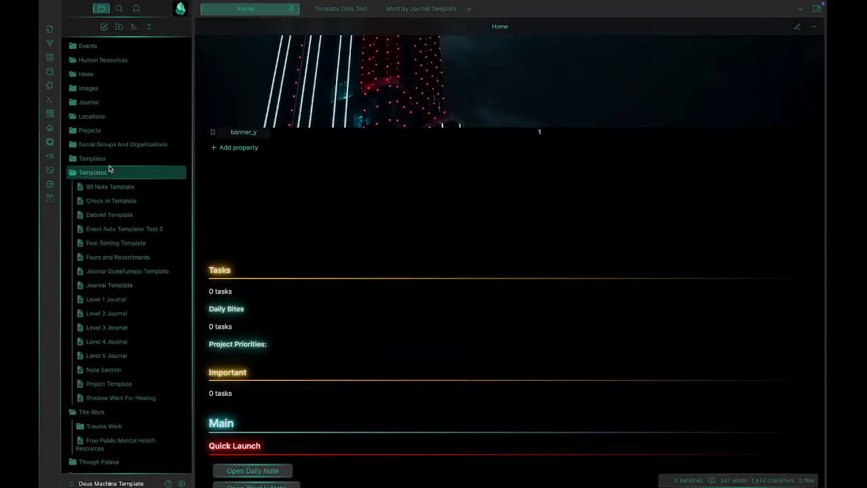
left_click(102, 172)
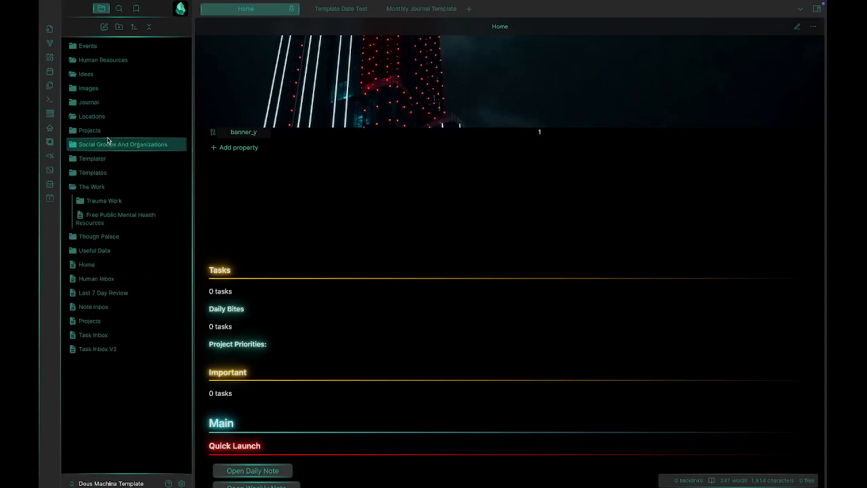
left_click(114, 103)
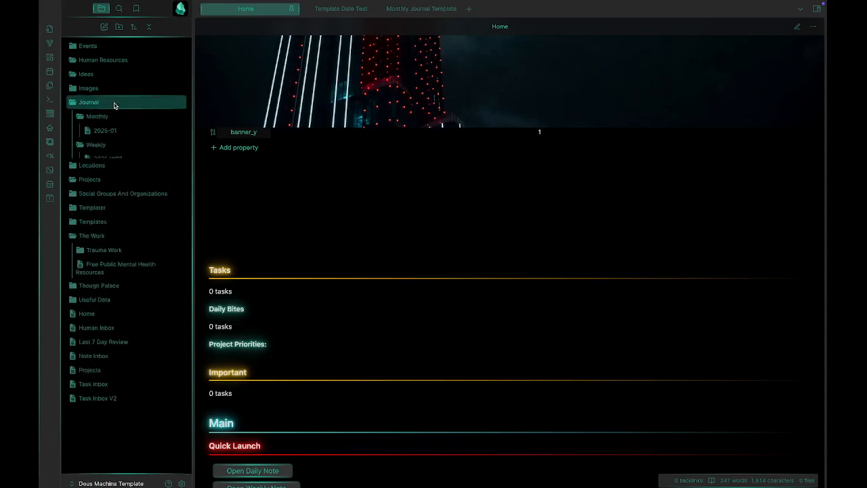
left_click(114, 105)
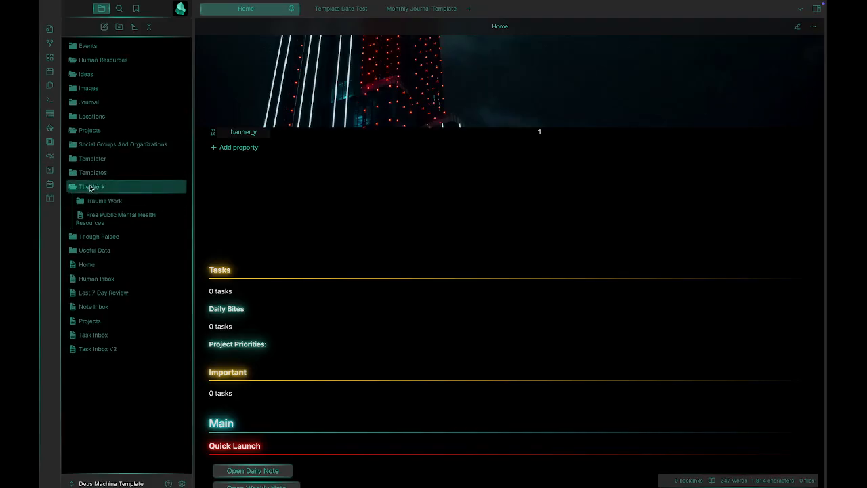
left_click(108, 187)
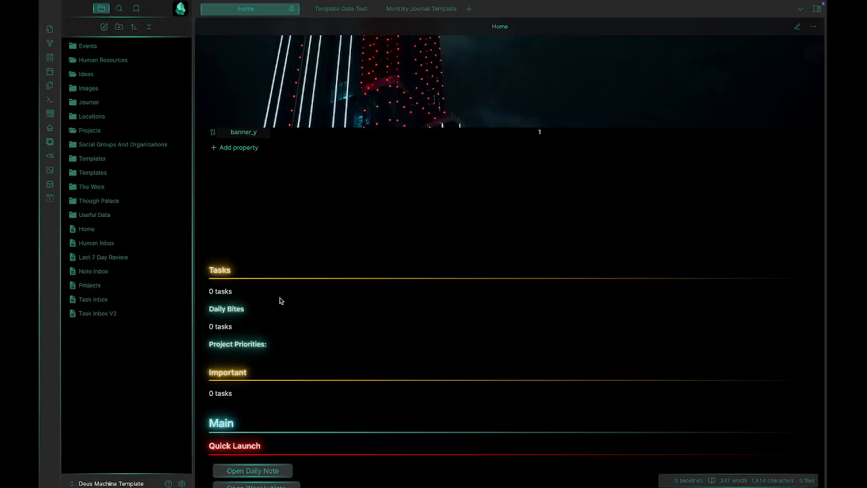
Open today's daily note from the Quick Launch section of the Home note
scroll(279, 300, "down", 5)
scroll(456, 334, "down", 1)
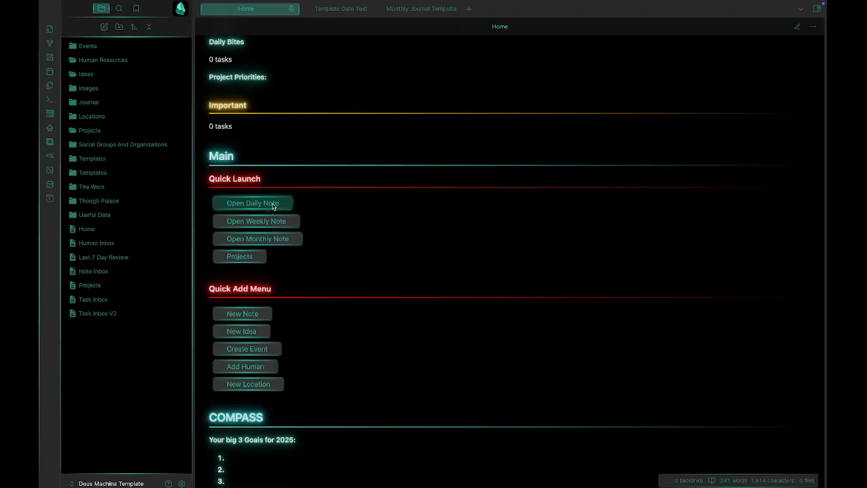
left_click(275, 204)
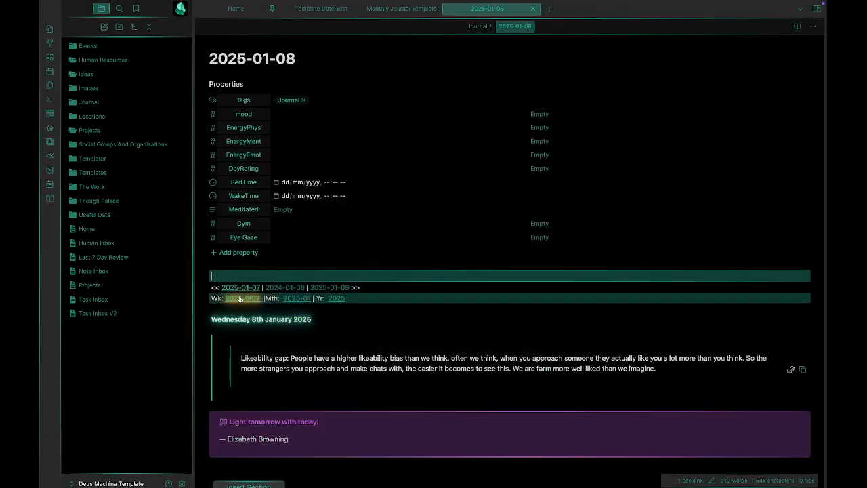
Examine the daily note's properties, date links, quote blocks and Today prompts
scroll(333, 238, "down", 3)
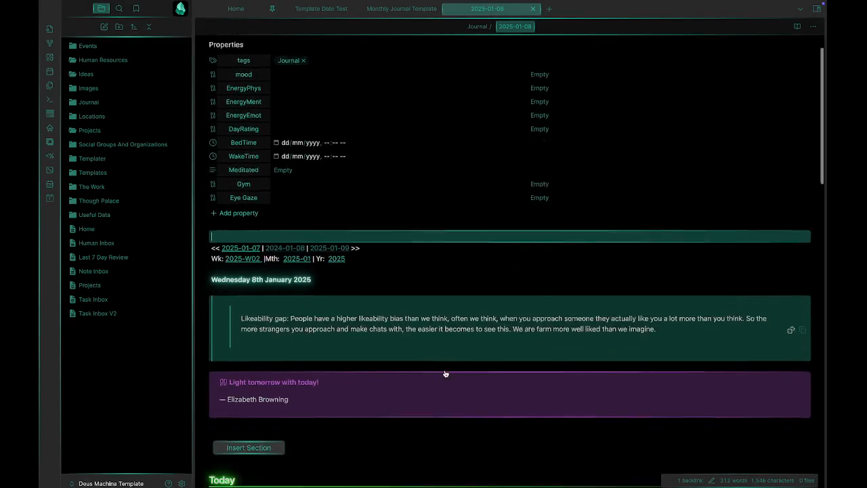
scroll(380, 332, "down", 1)
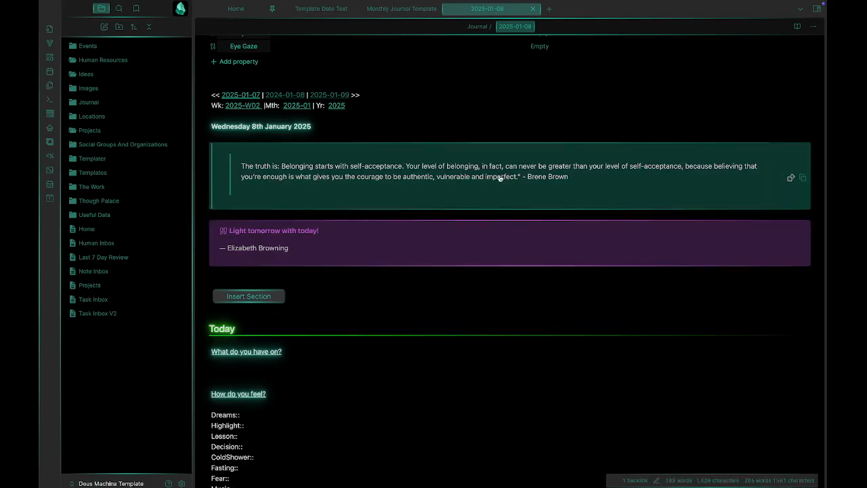
scroll(455, 322, "up", 3)
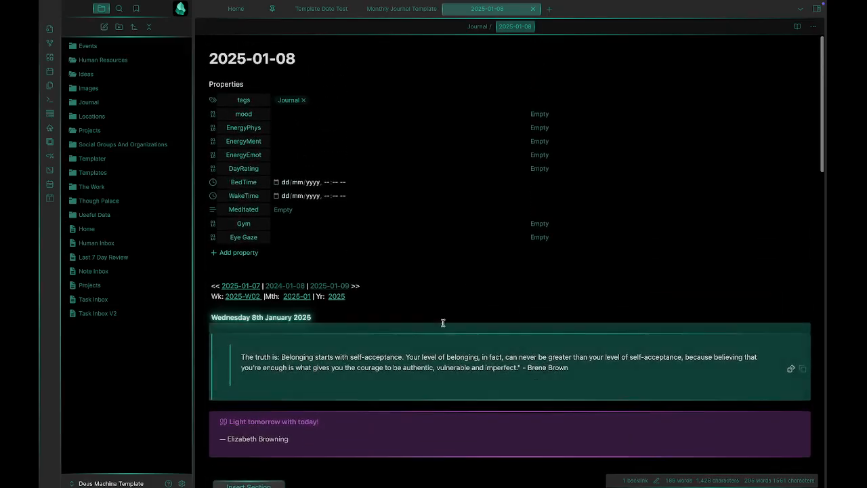
scroll(504, 338, "down", 2)
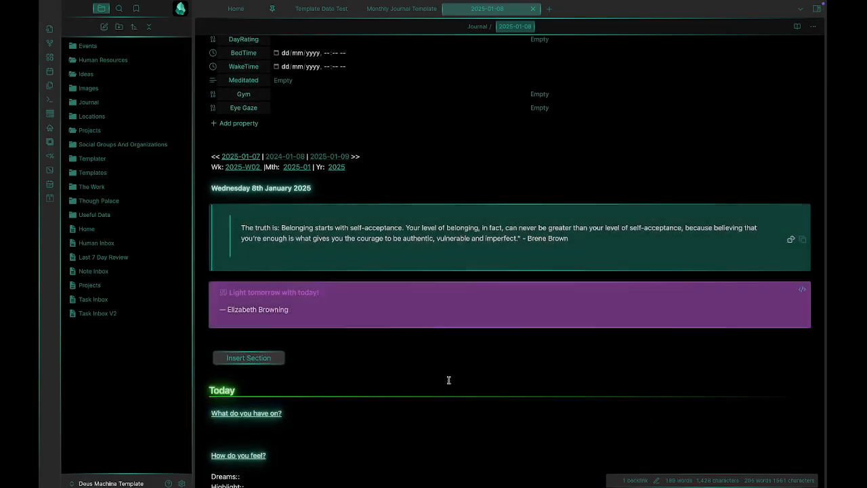
scroll(447, 387, "down", 2)
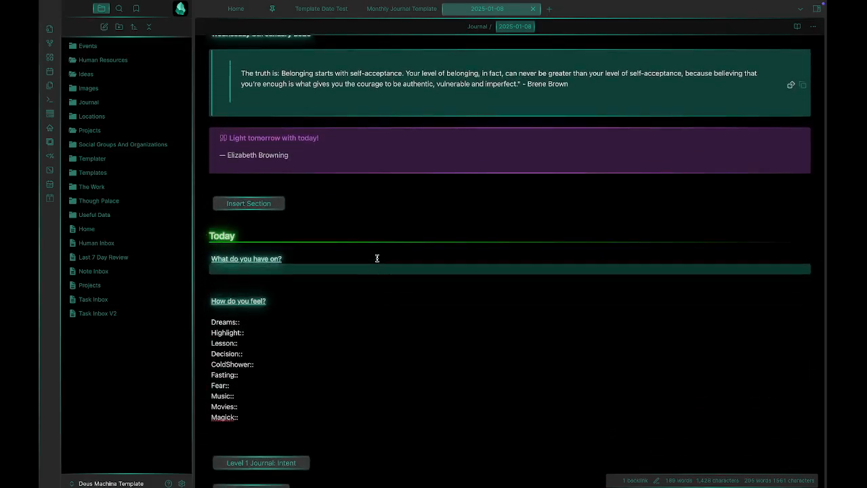
scroll(357, 344, "up", 4)
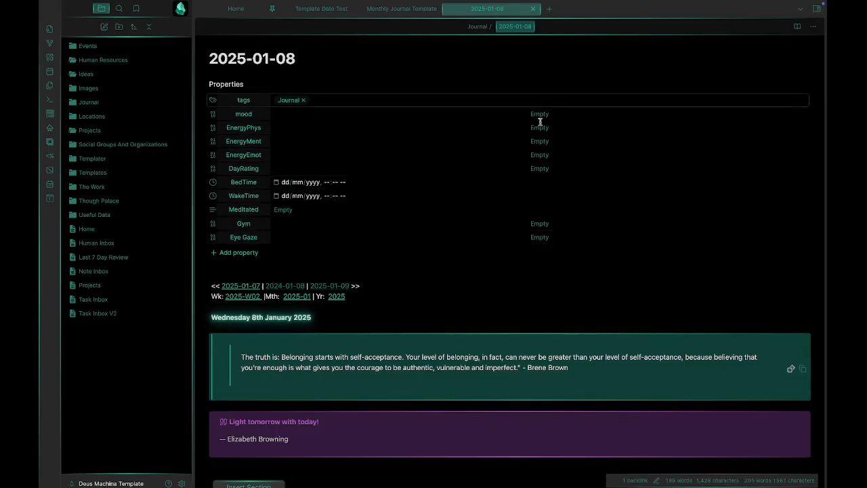
scroll(523, 269, "down", 4)
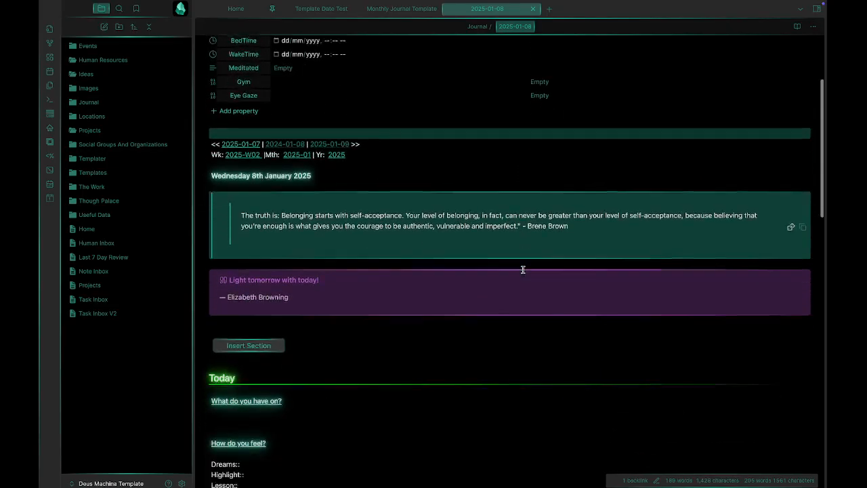
Fill in the daily note's ratings: EnergyPhys 5, EnergyMent 3, EnergyEmot 4, DayRating 7 and mood 5
scroll(362, 292, "up", 5)
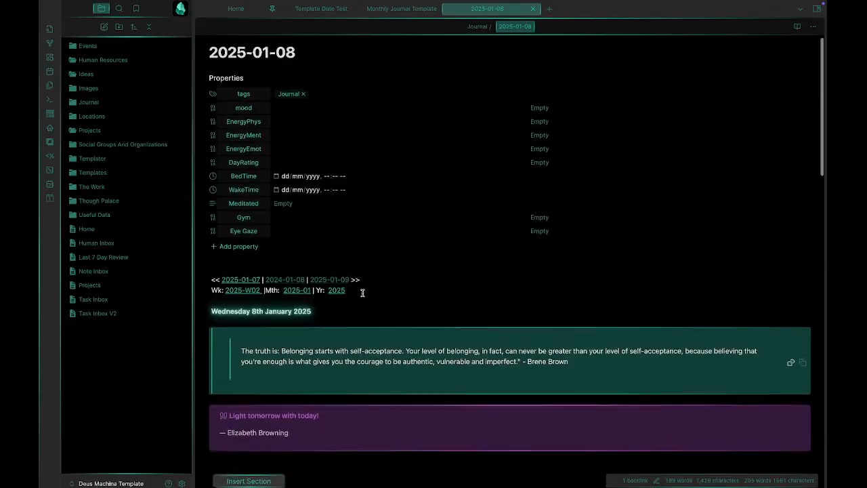
left_click(535, 126)
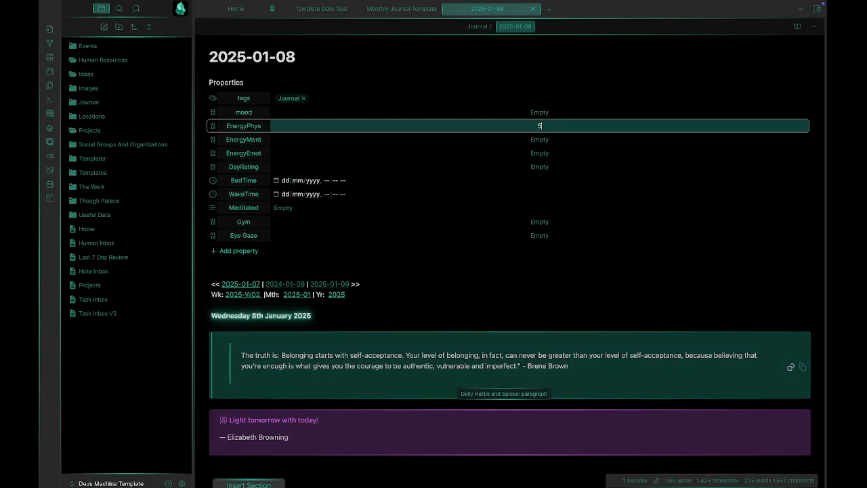
left_click(553, 135)
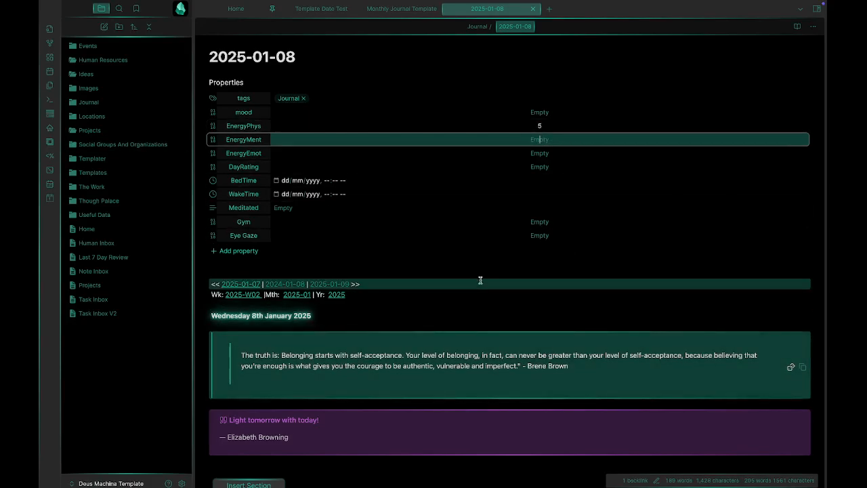
left_click(528, 149)
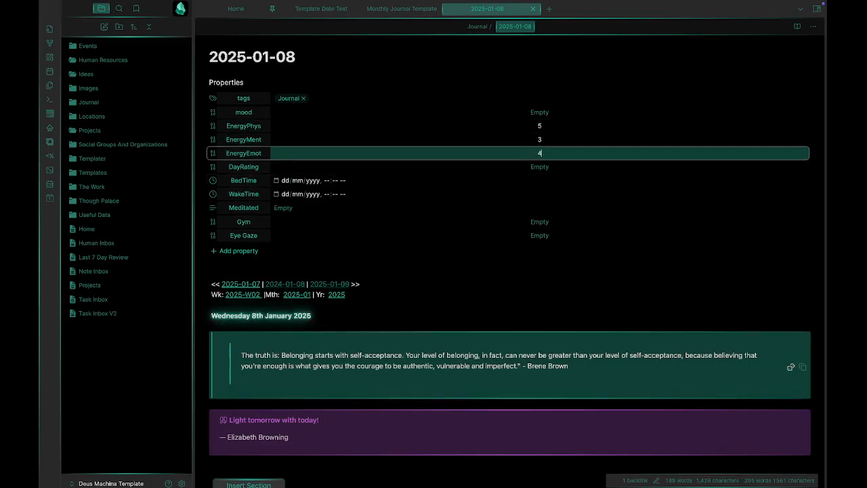
left_click(544, 166)
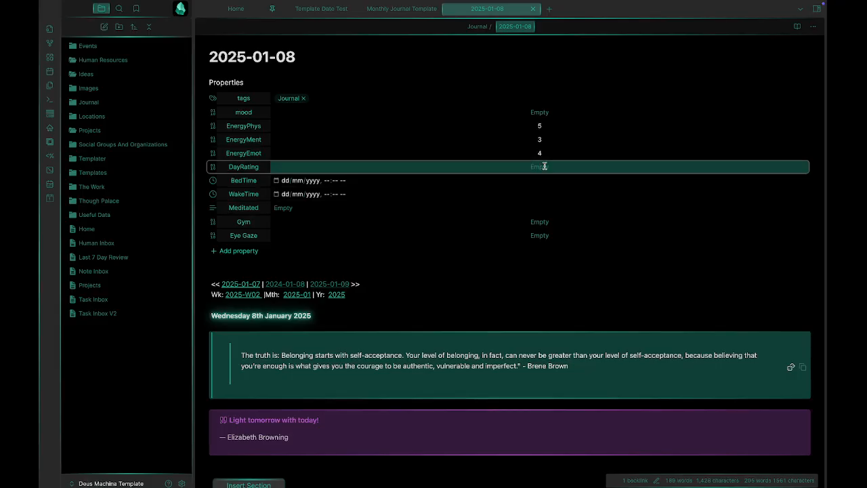
left_click(559, 110)
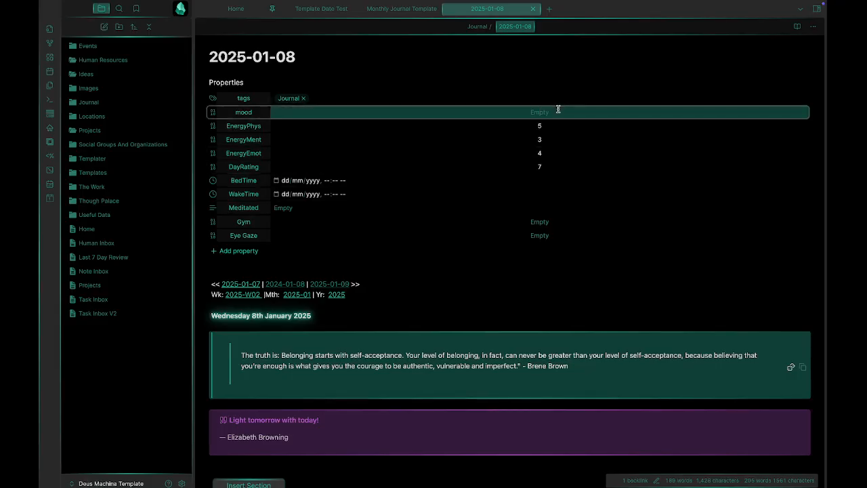
type("5")
Add the tag "good" to the daily note's tags property
left_click(327, 98)
left_click(326, 98)
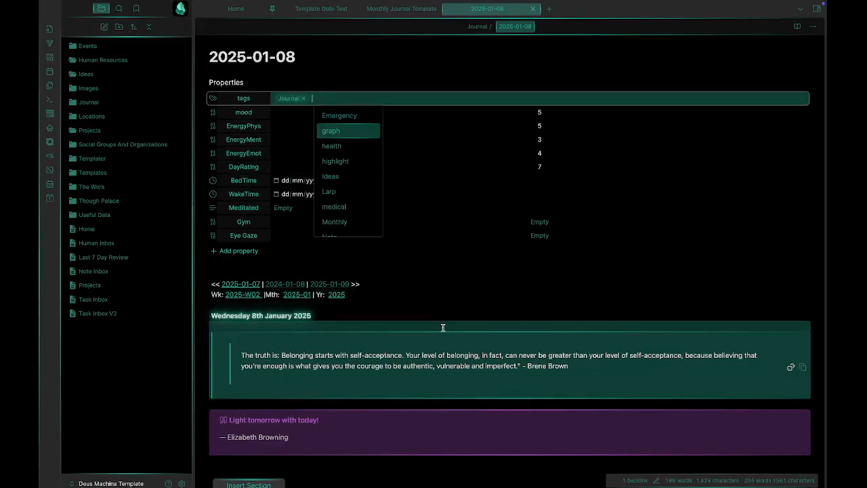
key("Up")
key("Up")
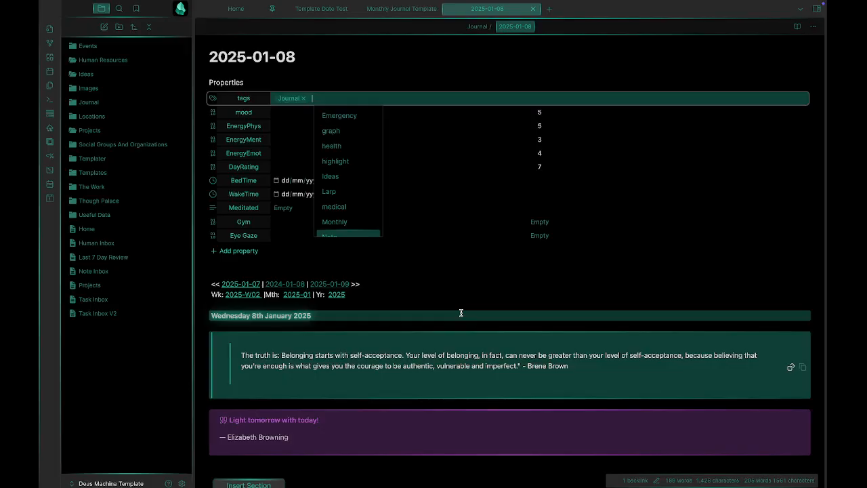
type("go")
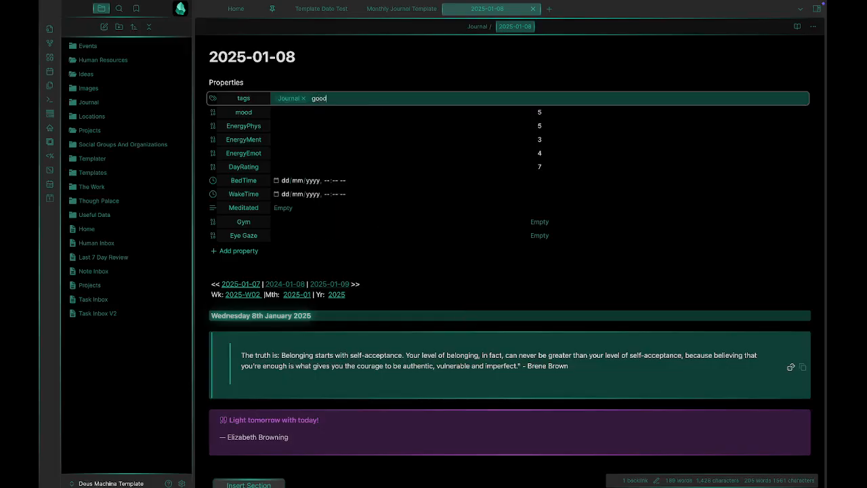
type("od")
key("Return")
left_click(476, 345)
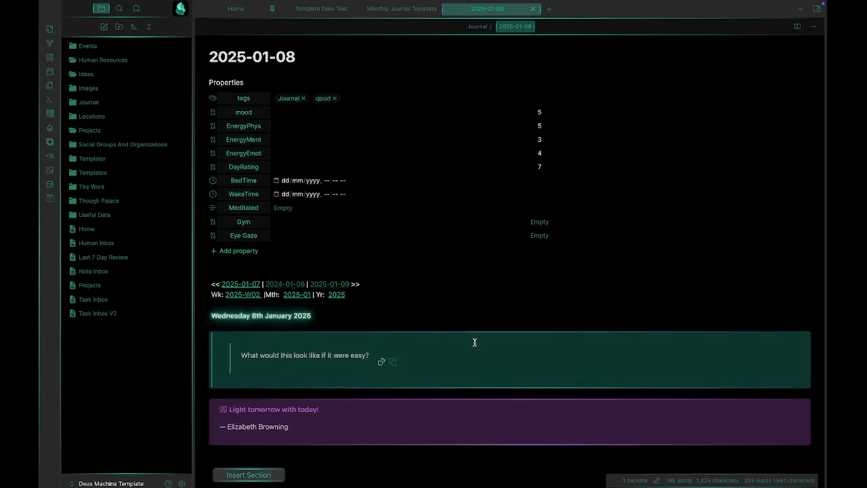
Review the daily note's date links, quote callouts, Insert Section button and the fields under Today
scroll(473, 341, "down", 3)
scroll(352, 224, "down", 2)
scroll(333, 254, "up", 2)
scroll(334, 255, "down", 1)
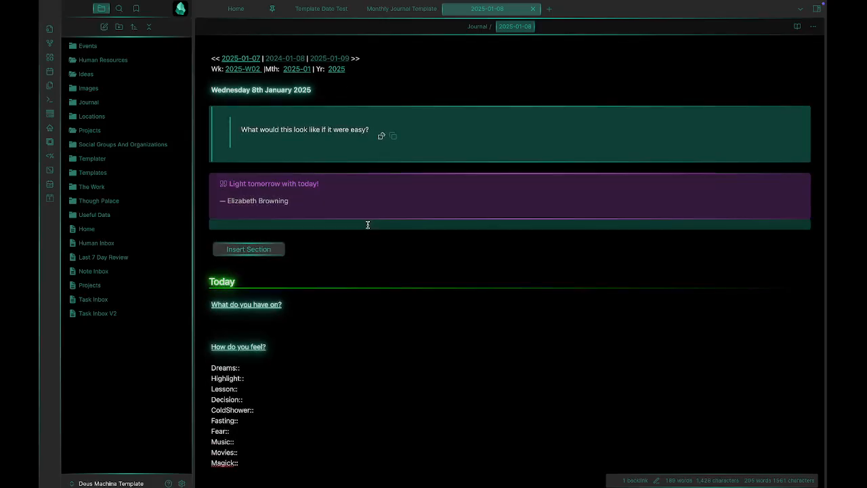
scroll(368, 224, "down", 3)
scroll(368, 225, "up", 3)
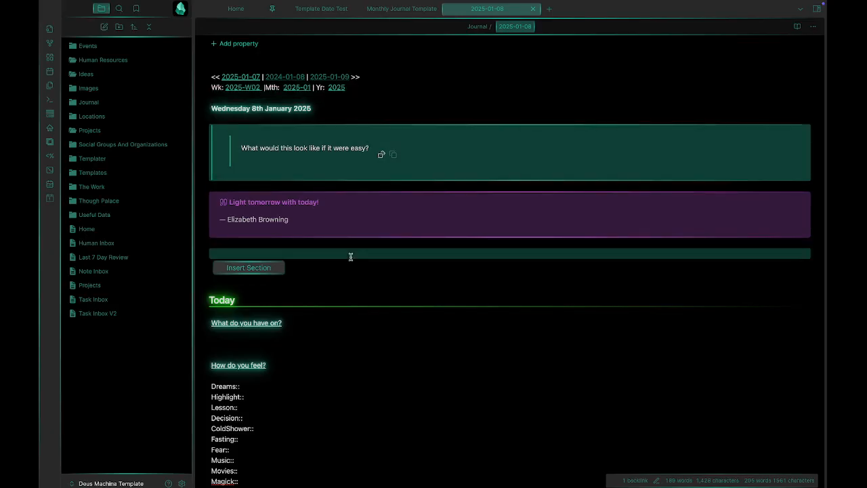
scroll(348, 248, "down", 1)
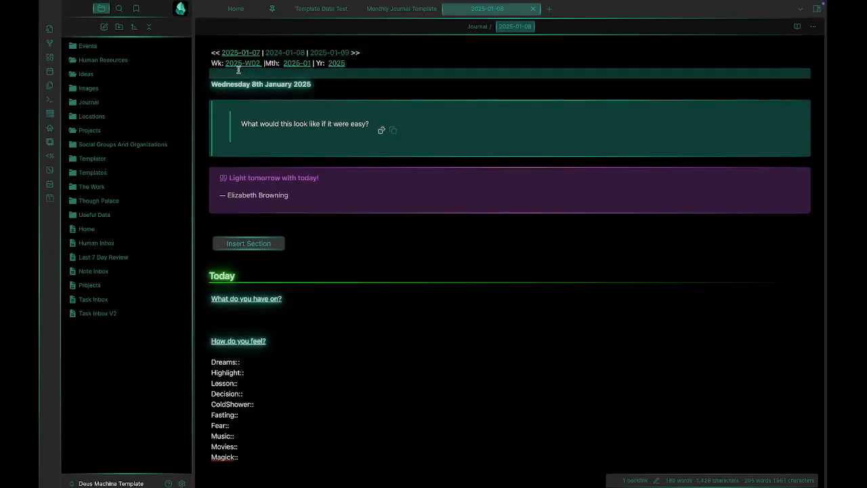
scroll(364, 230, "down", 2)
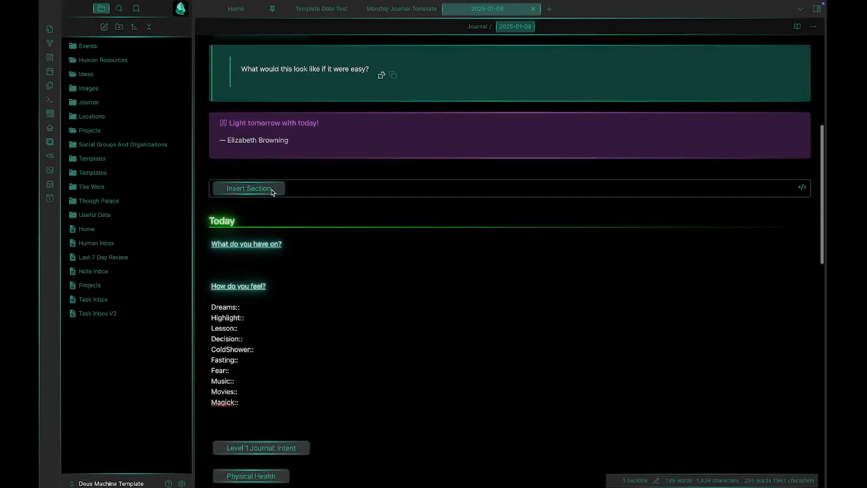
Insert a timestamped section into the daily note and write "Today was a nice day, made this template" inside it
left_click(269, 189)
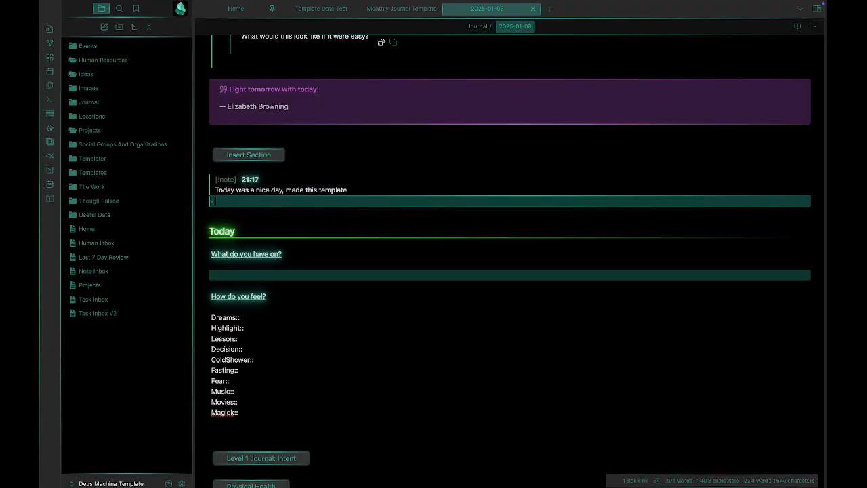
left_click(333, 223)
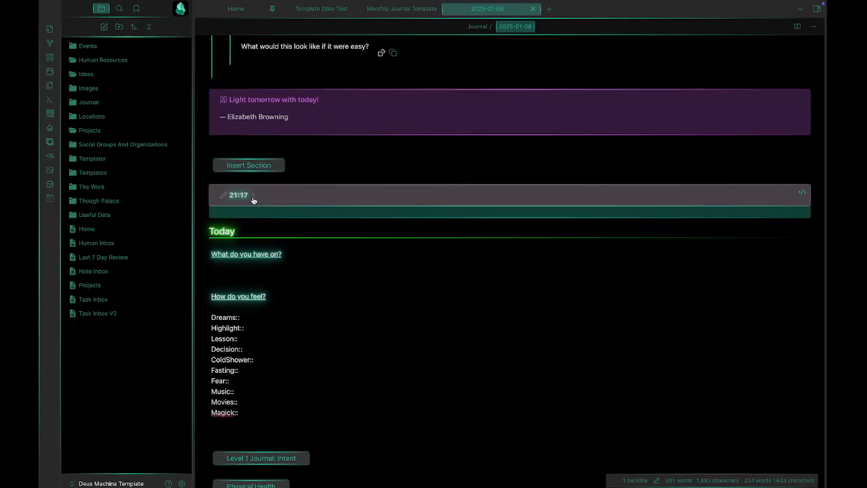
type("Today was a nice day, made this template")
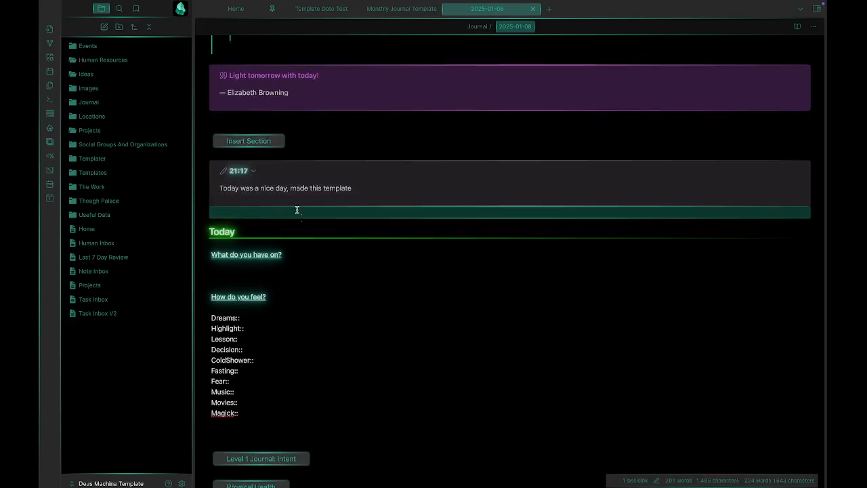
Add the line "In here" between the timestamped section and the Today heading, then place the cursor under "What do you have on?"
key("Return")
key("Return")
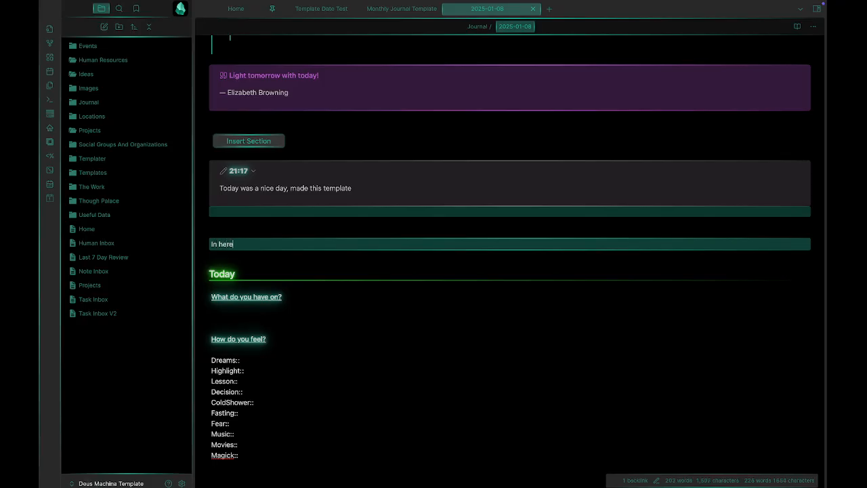
left_click(296, 308)
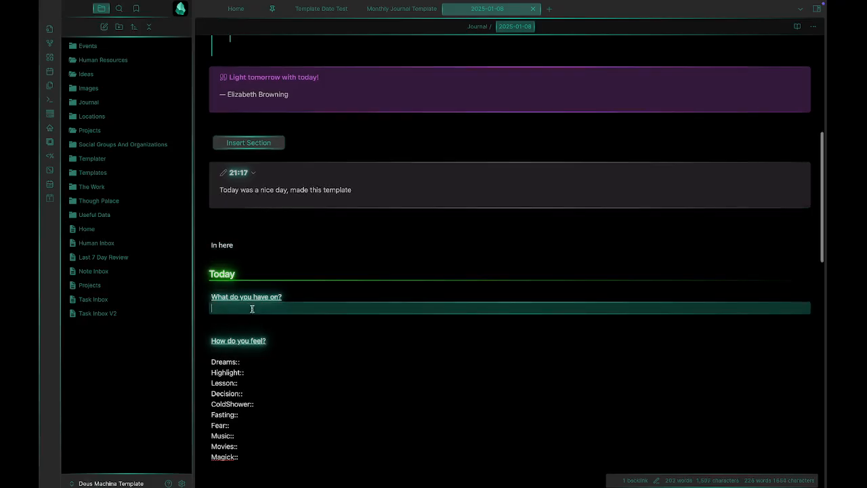
key("Up")
key("Up")
left_click(389, 319)
Switch the daily note to source mode
scroll(389, 319, "down", 6)
scroll(530, 225, "up", 5)
scroll(531, 225, "up", 3)
left_click(813, 27)
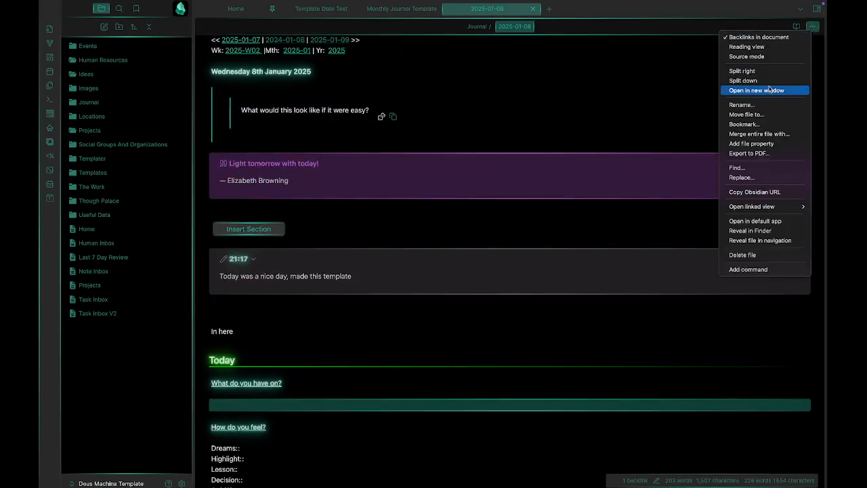
left_click(775, 58)
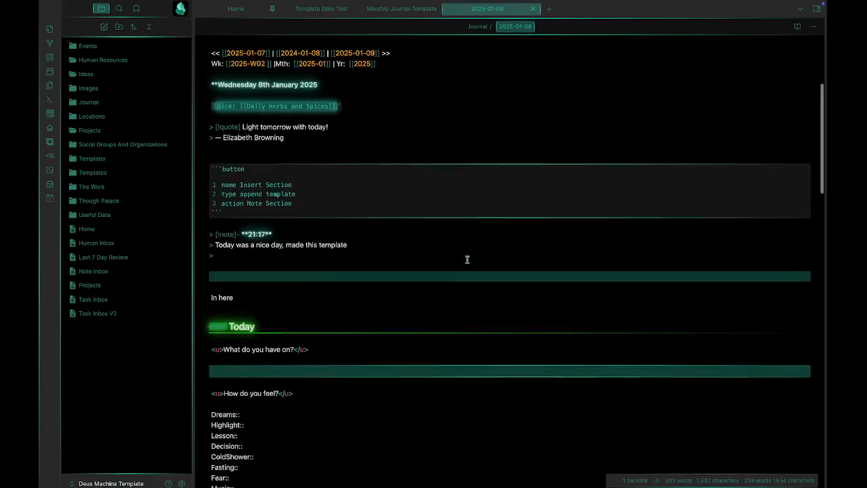
Examine the daily note's source, including the button blocks, Yesterday prompts and the Dataview queries for files created and modified today
scroll(466, 260, "up", 3)
scroll(466, 260, "down", 6)
scroll(467, 260, "down", 3)
scroll(314, 207, "down", 1)
scroll(315, 207, "down", 8)
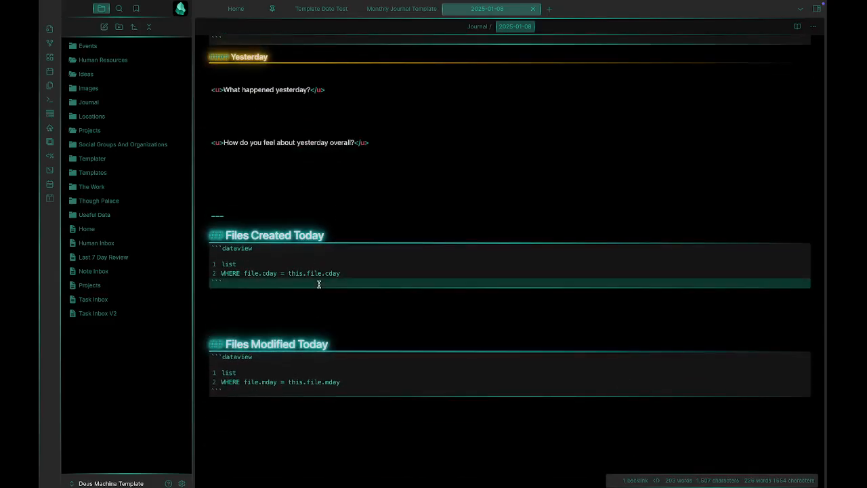
scroll(318, 284, "down", 3)
scroll(312, 179, "up", 1)
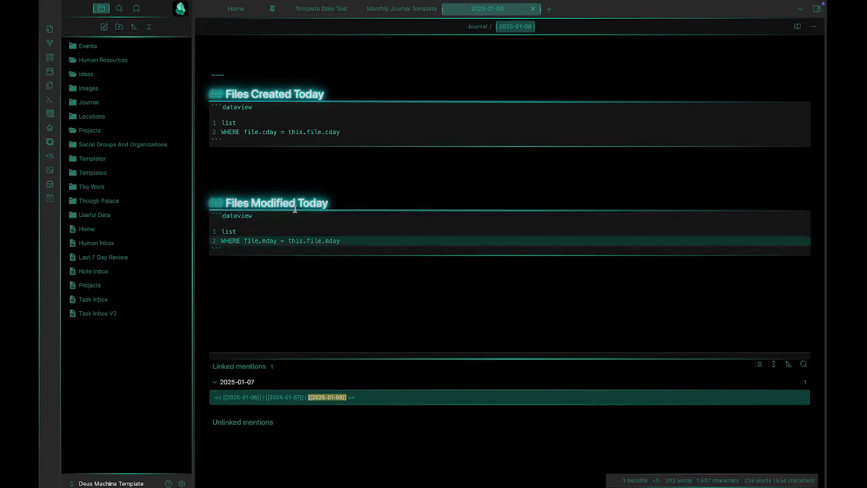
scroll(306, 170, "up", 5)
scroll(429, 163, "up", 3)
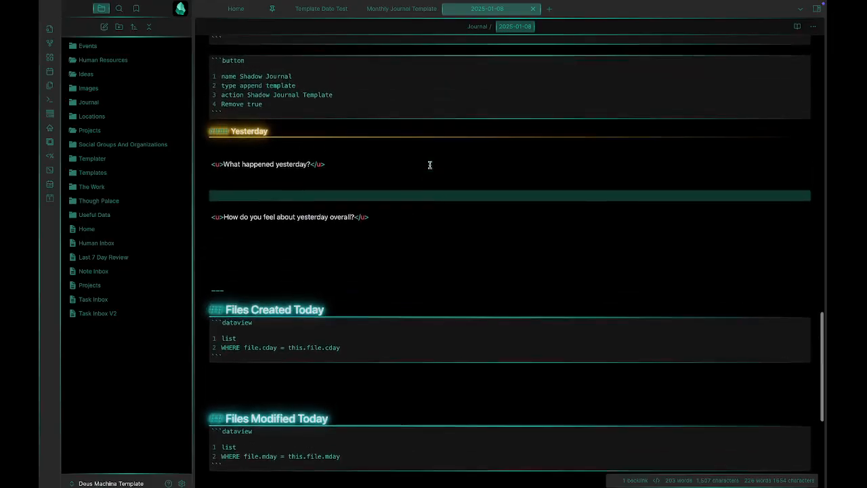
Turn off source mode and return to the Today section of the daily note
left_click(815, 27)
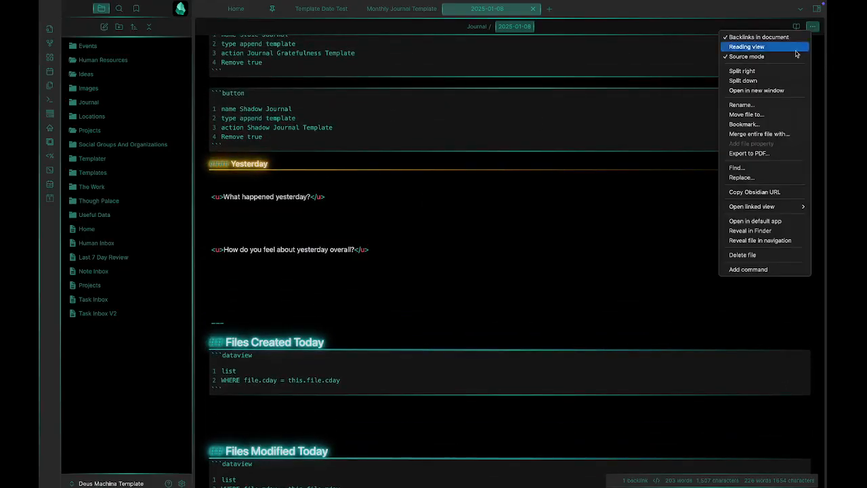
left_click(750, 57)
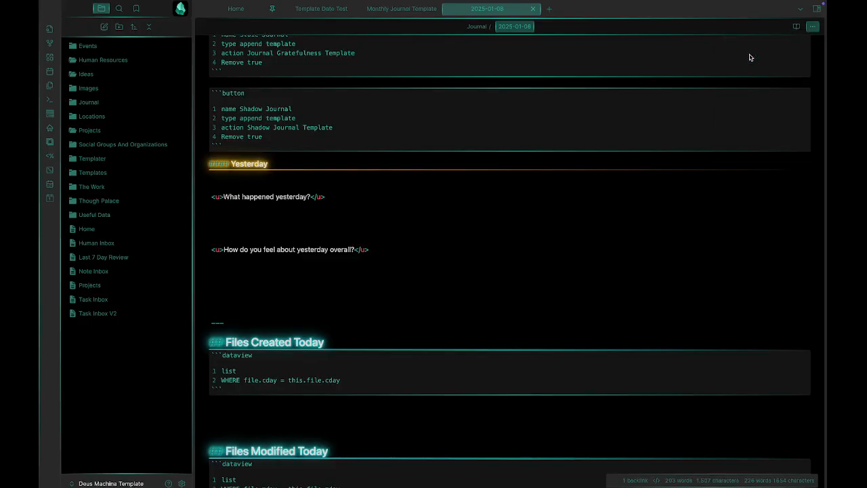
scroll(454, 300, "up", 6)
scroll(409, 143, "up", 10)
scroll(291, 215, "up", 3)
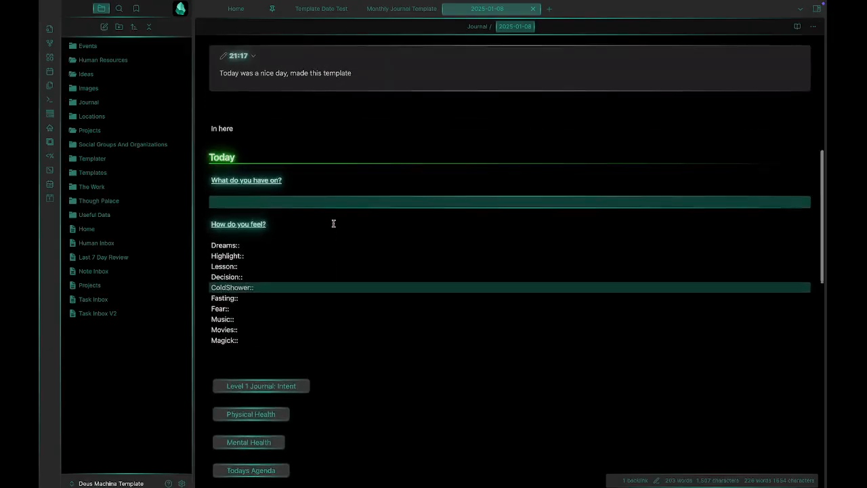
Examine the "What do you have on?" prompt, the free-text line above Today and the journal buttons below the fields
left_click(324, 201)
left_click(313, 207)
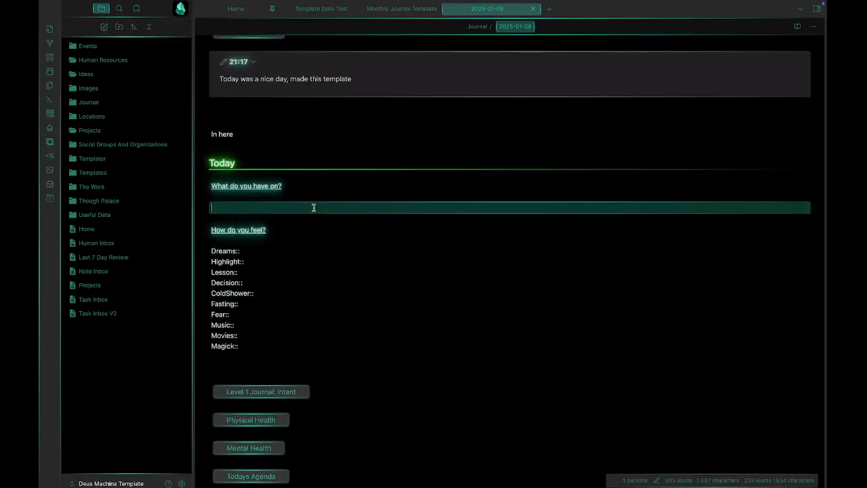
left_click_drag(297, 184, 225, 185)
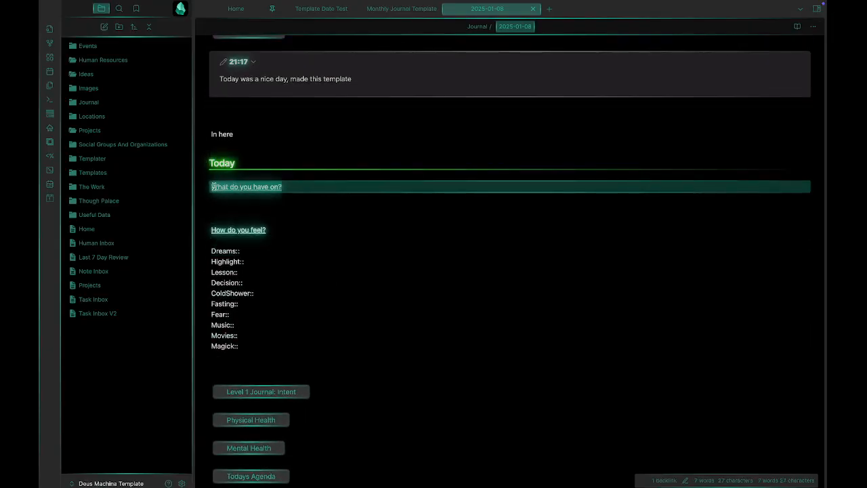
left_click(288, 205)
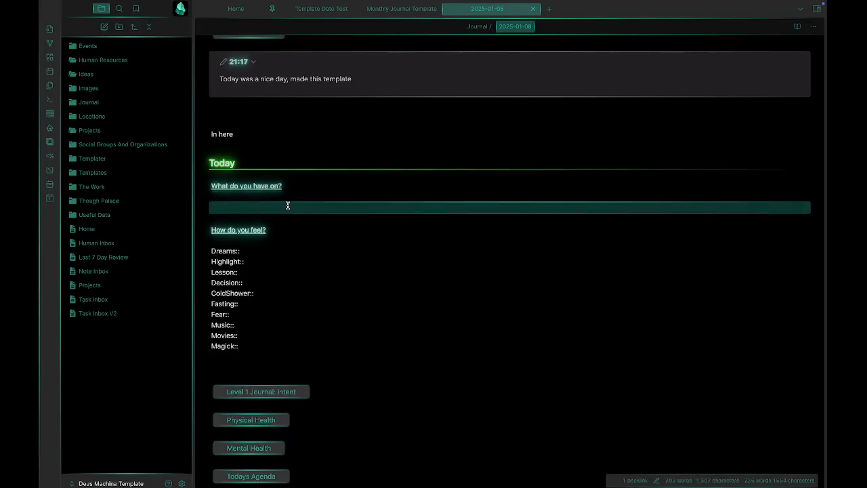
scroll(288, 206, "up", 2)
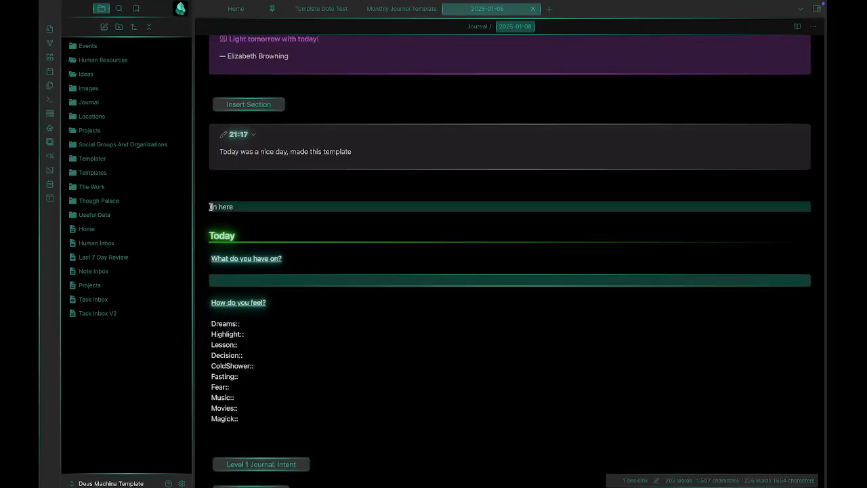
left_click(314, 275)
scroll(314, 274, "down", 5)
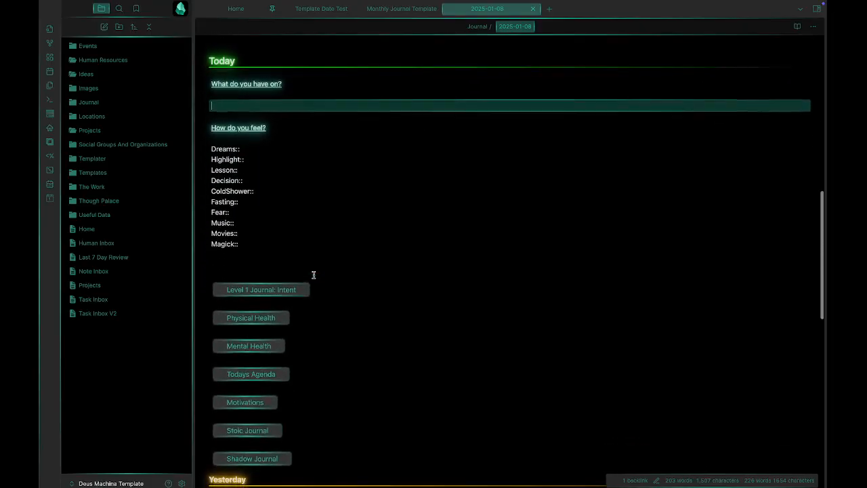
left_click(313, 274)
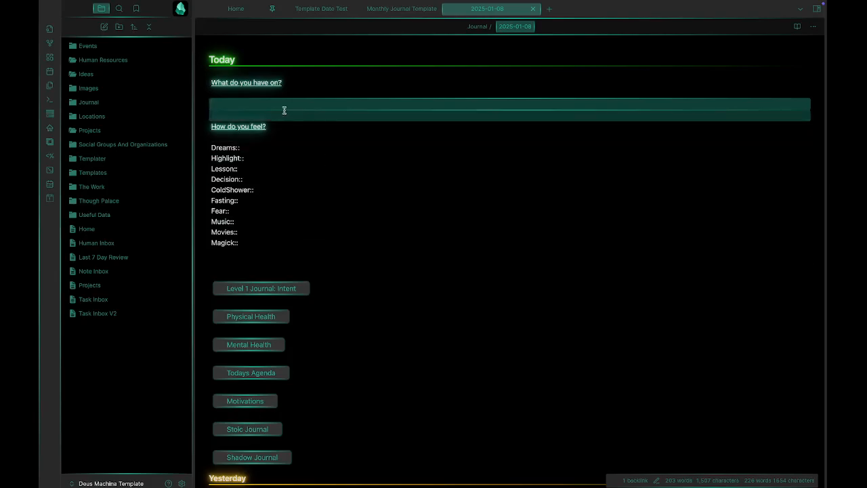
Fill in the Dreams field under "How do you feel?" with "I had a dream"
left_click(273, 145)
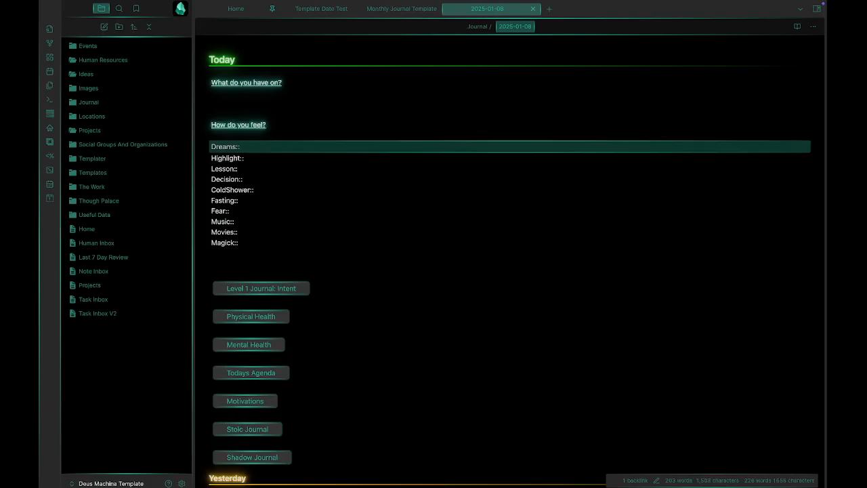
left_click(263, 143)
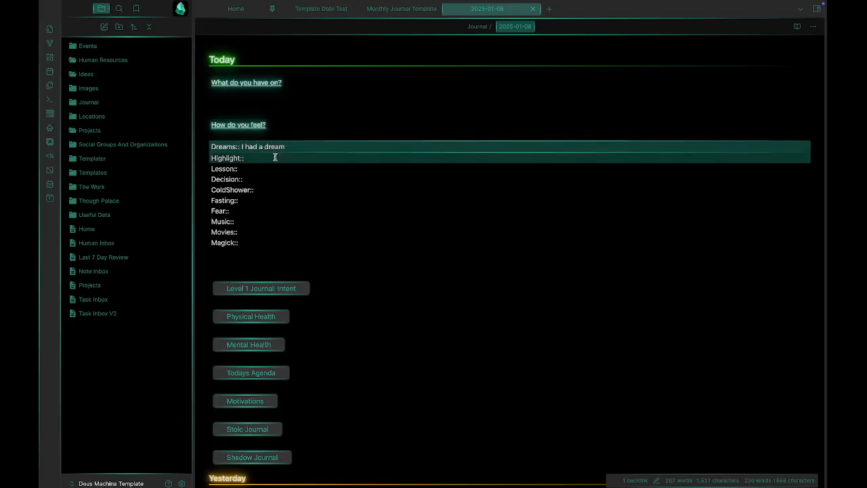
left_click(305, 159)
left_click(360, 102)
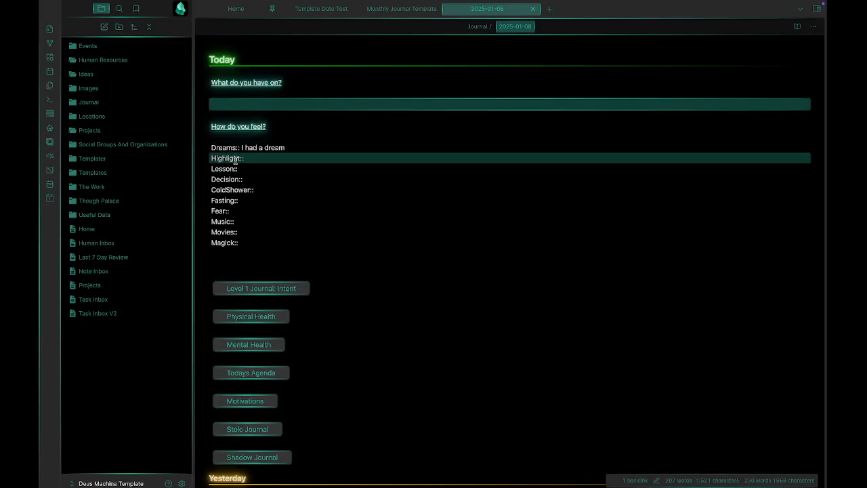
Replace the Magick field with a Potatoes field, entering the value 3 and clearing it again
left_click(233, 250)
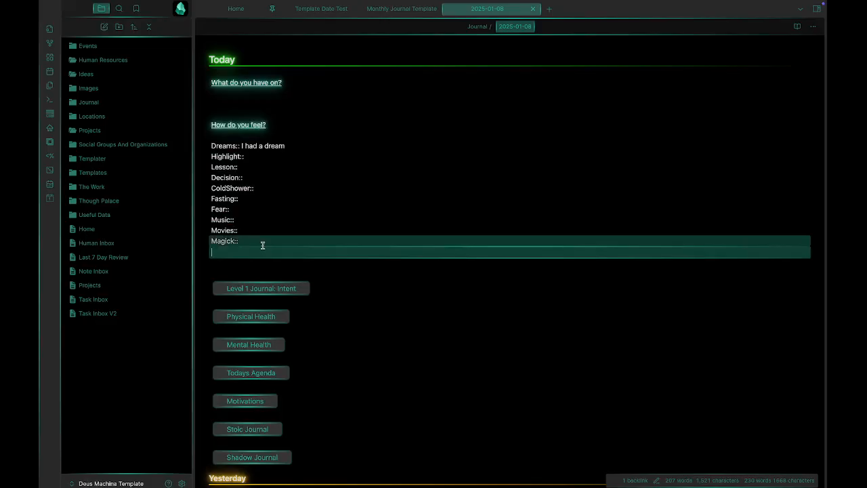
left_click(252, 244)
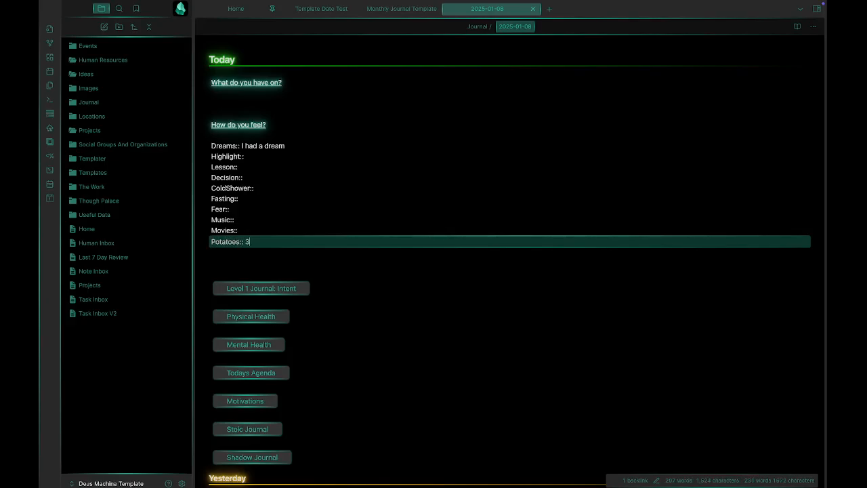
left_click(238, 261)
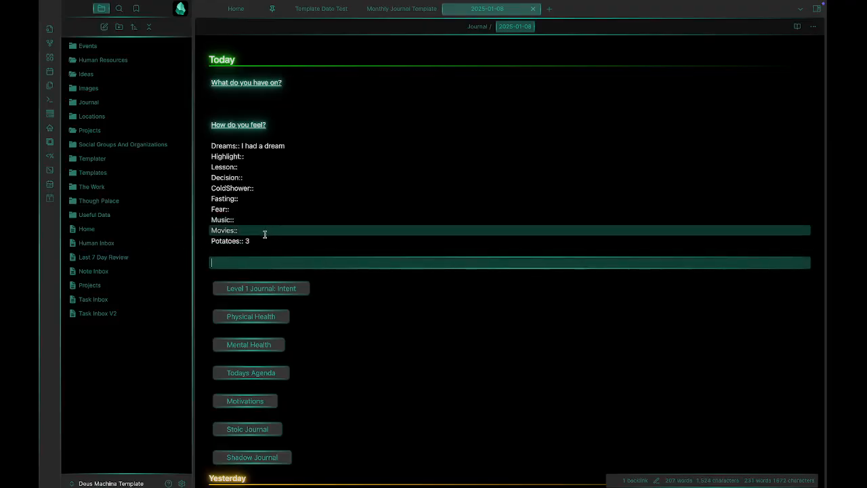
left_click(251, 241)
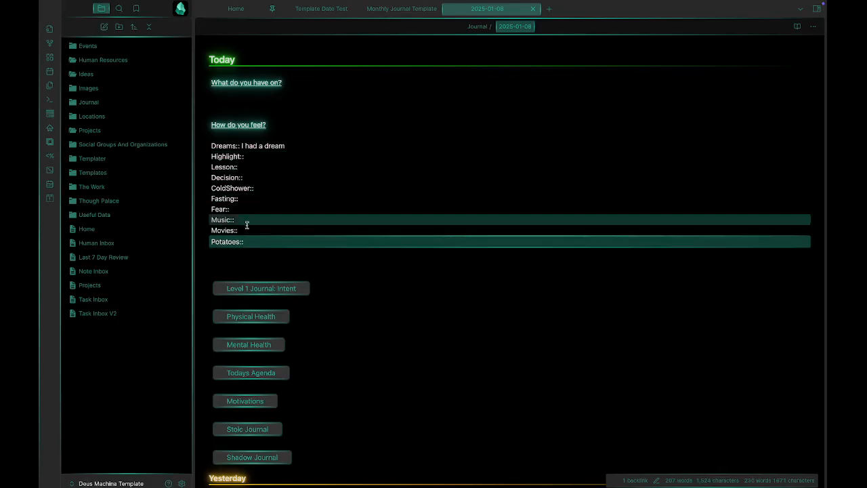
Open the Dreams note from the Useful Data folder to view its table of dream entries
scroll(248, 249, "up", 1)
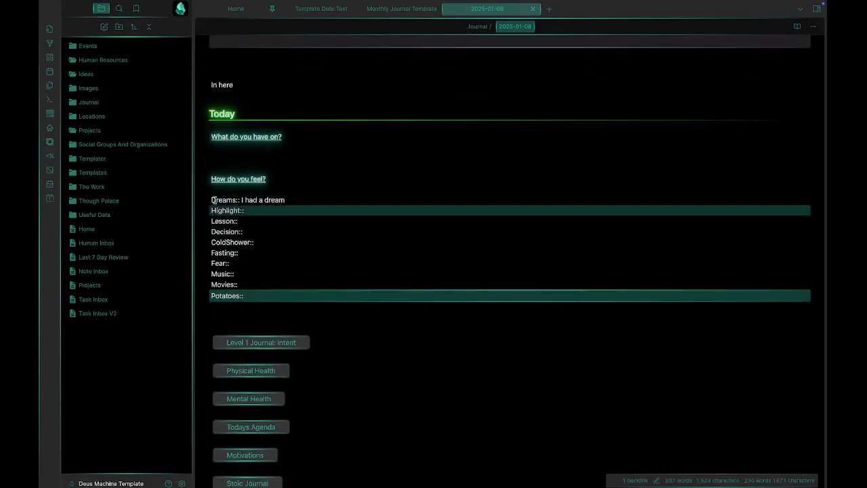
left_click(110, 216)
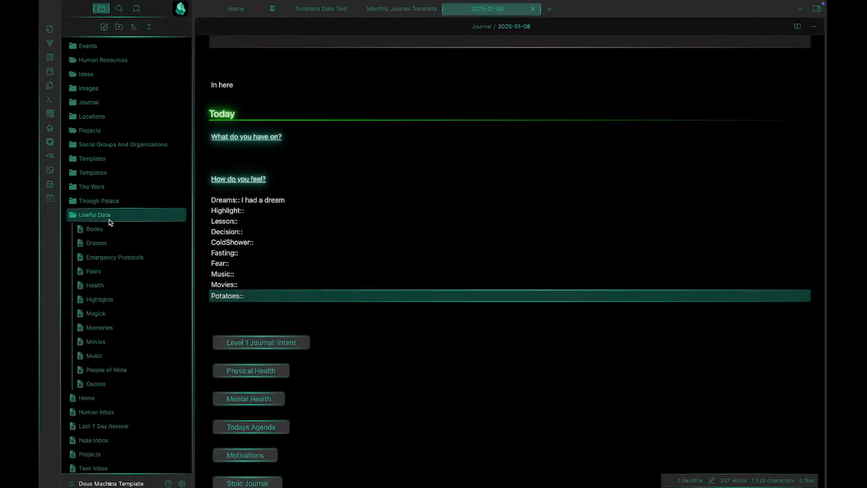
scroll(138, 250, "down", 1)
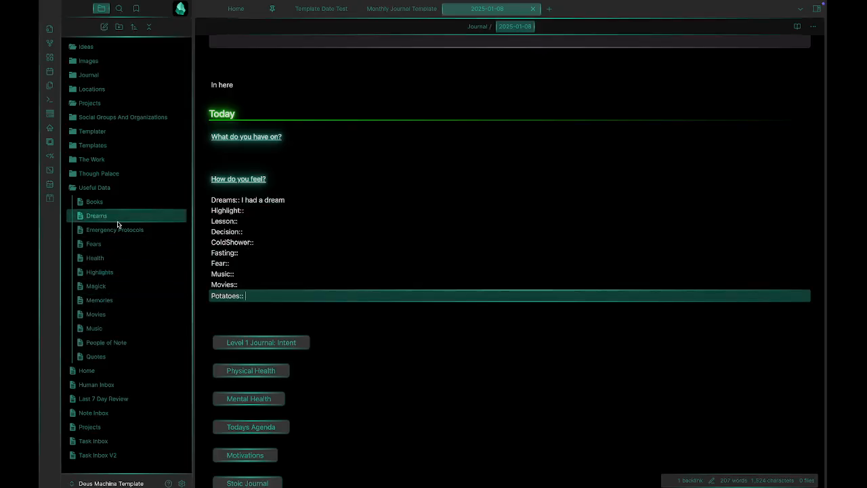
left_click(97, 216)
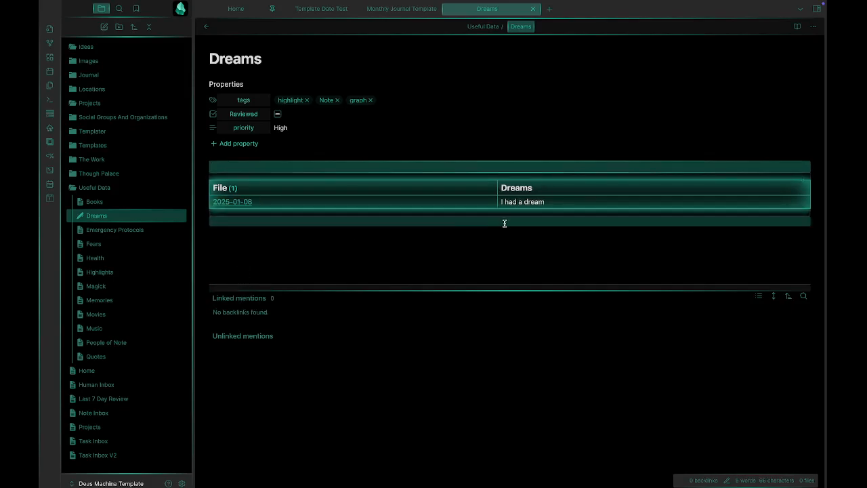
Collapse the Useful Data folder and open the Home note
left_click(121, 191)
left_click(118, 229)
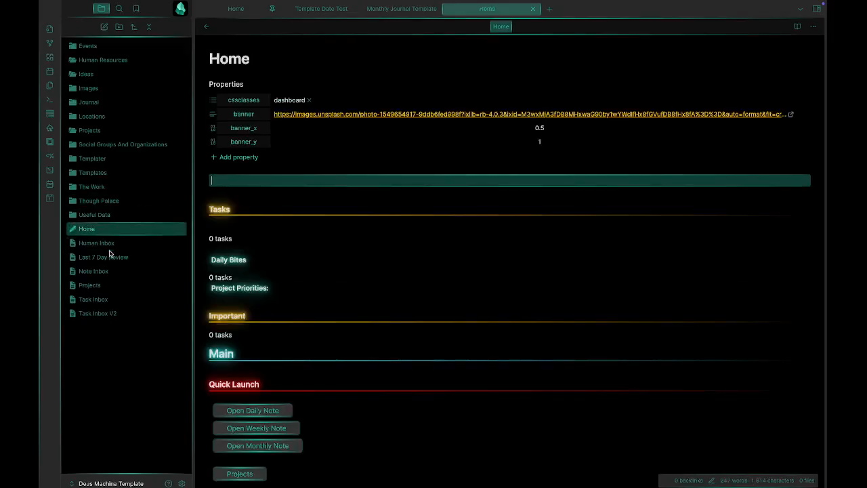
Open today's daily note from the Home note's Quick Launch section and go to its journal section buttons
scroll(287, 386, "down", 2)
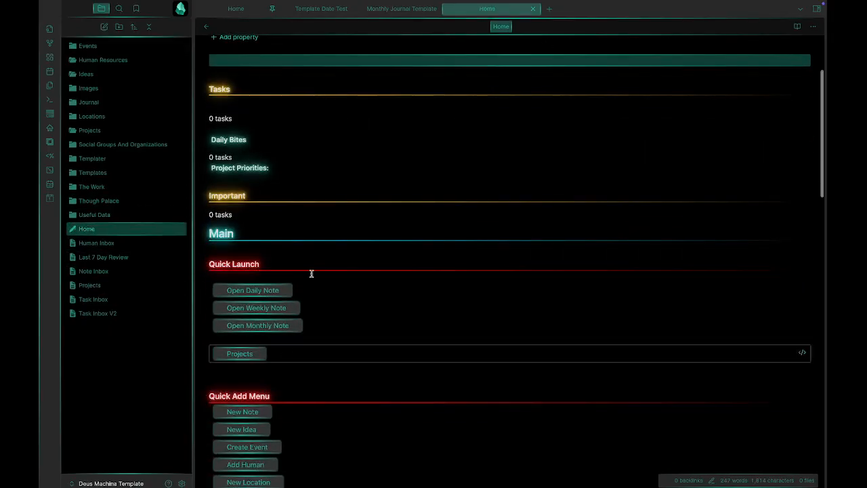
left_click(267, 290)
scroll(527, 326, "down", 10)
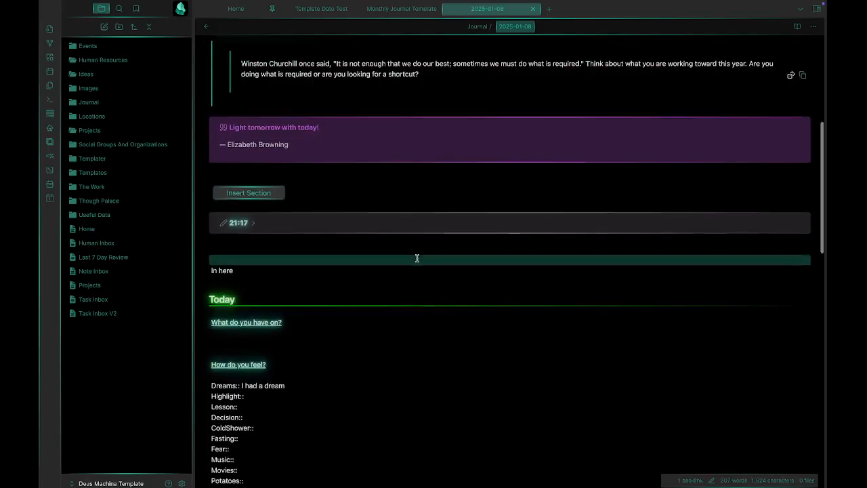
scroll(314, 209, "down", 5)
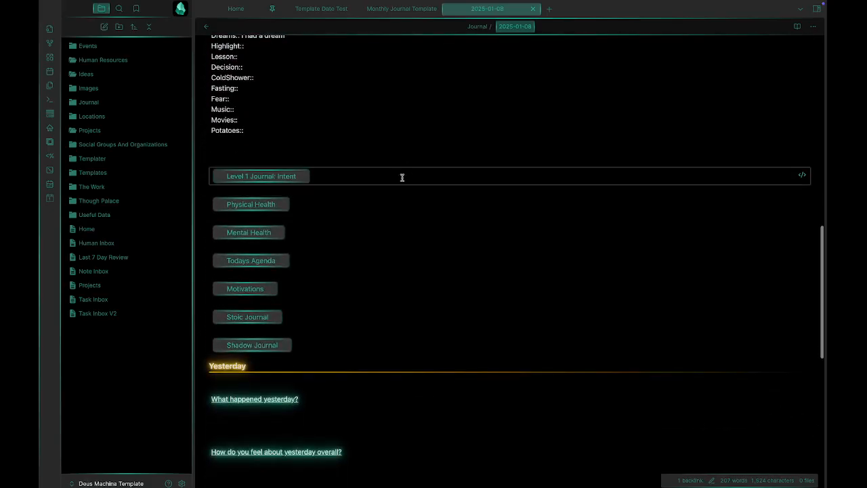
Insert the Level 1 Journal: Intent, Physical Health, Mental Health and Todays Agenda sections into the daily note
left_click(276, 134)
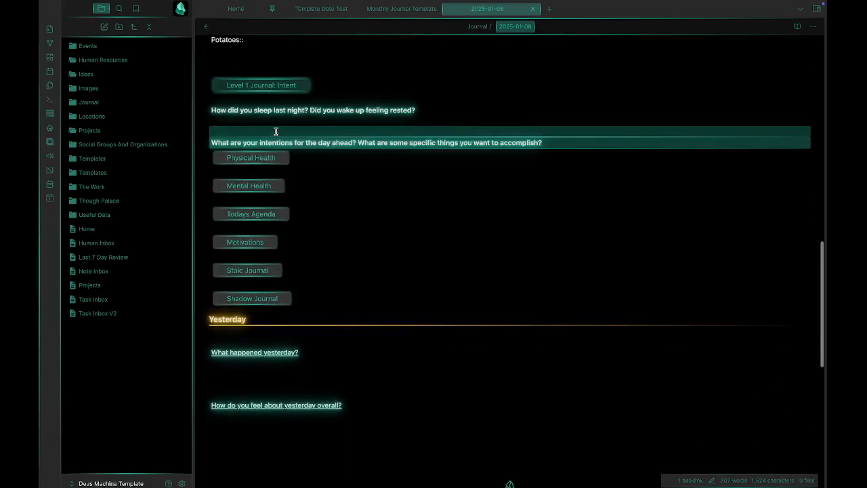
left_click(277, 159)
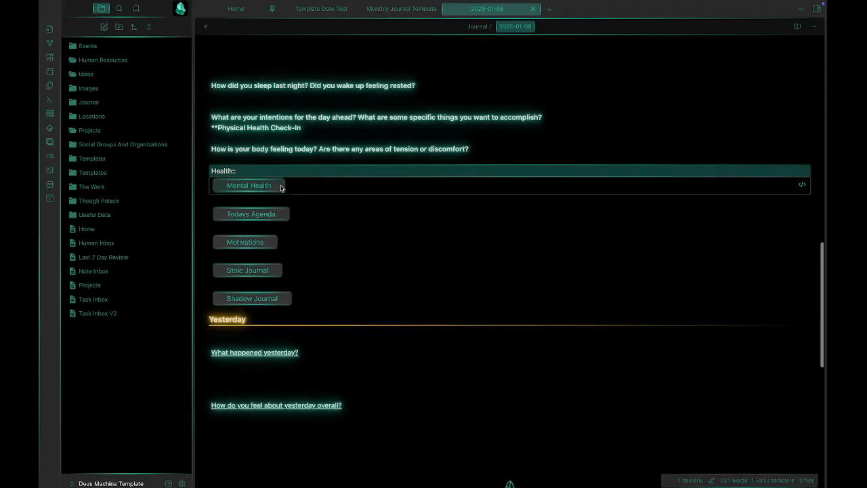
left_click(272, 190)
left_click(258, 214)
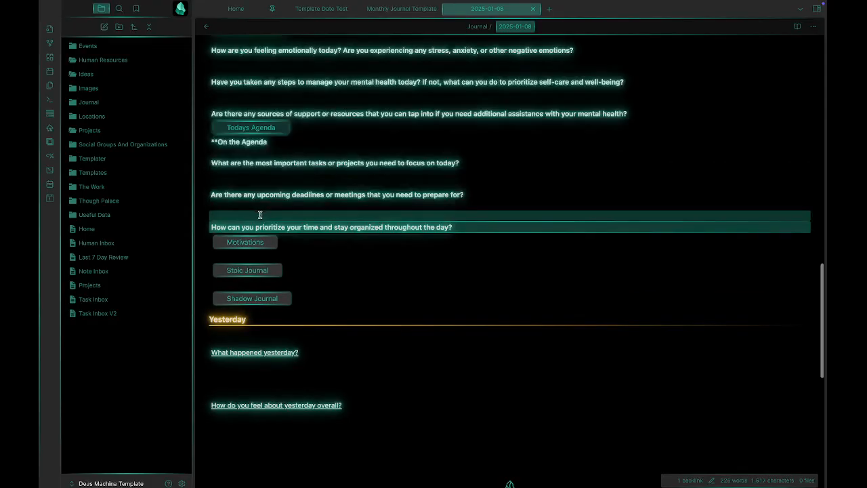
Insert the Motivations, Stoic Journal and Shadow Journal sections into the daily note
left_click(255, 243)
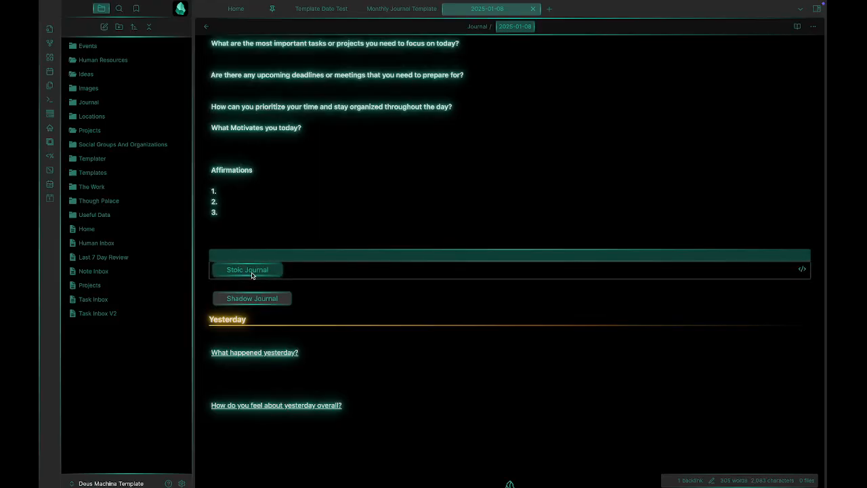
left_click(252, 271)
scroll(310, 355, "down", 1)
scroll(310, 354, "up", 2)
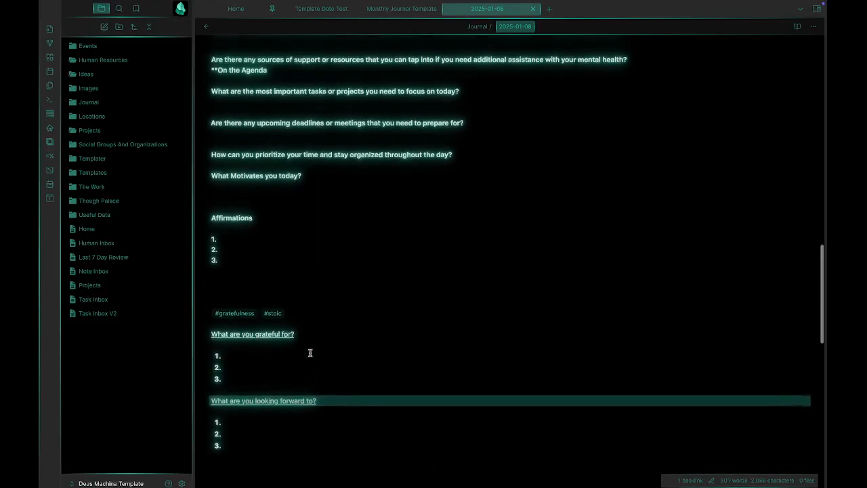
scroll(299, 358, "down", 4)
left_click(262, 378)
Add a blank line below the Health field in the Physical Health Check-In section
scroll(326, 300, "up", 5)
scroll(386, 226, "up", 6)
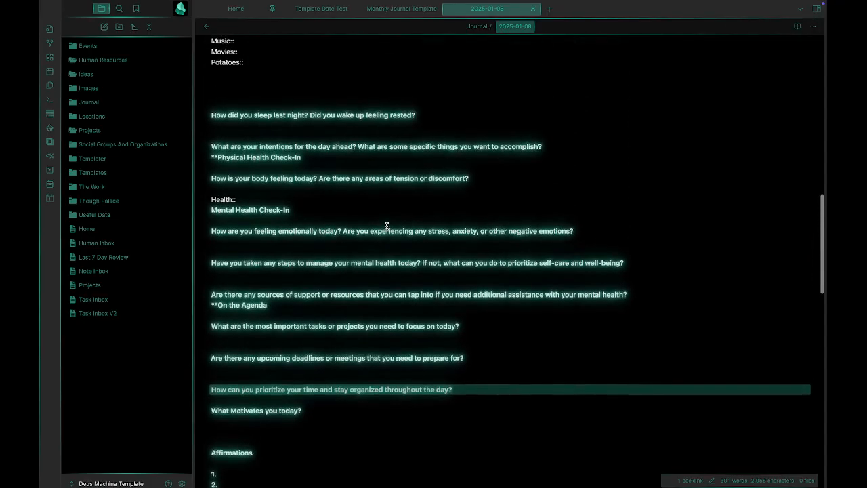
left_click(279, 200)
key("Return")
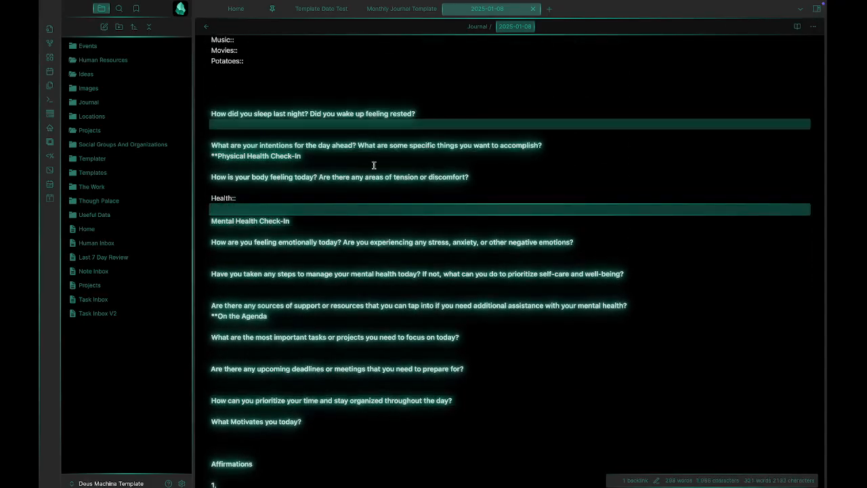
Remove two blank lines between "What Motivates you today?" and the Affirmations heading
scroll(325, 313, "down", 4)
scroll(299, 264, "up", 5)
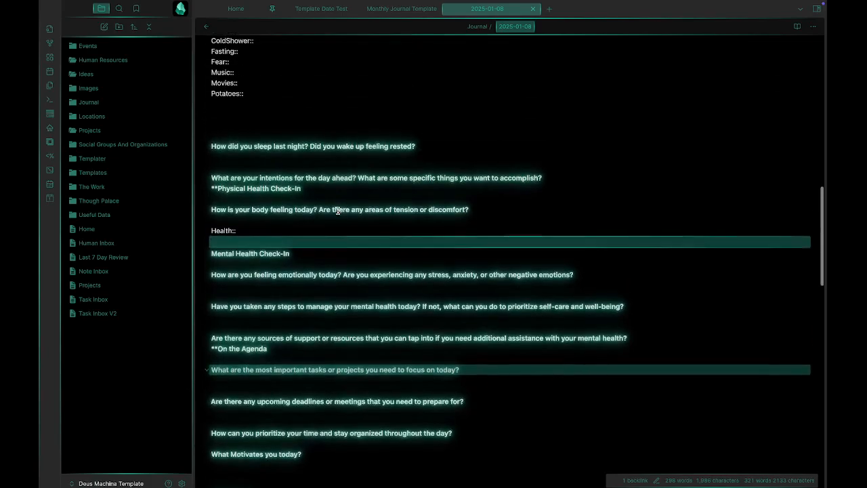
scroll(343, 387, "down", 3)
left_click(313, 384)
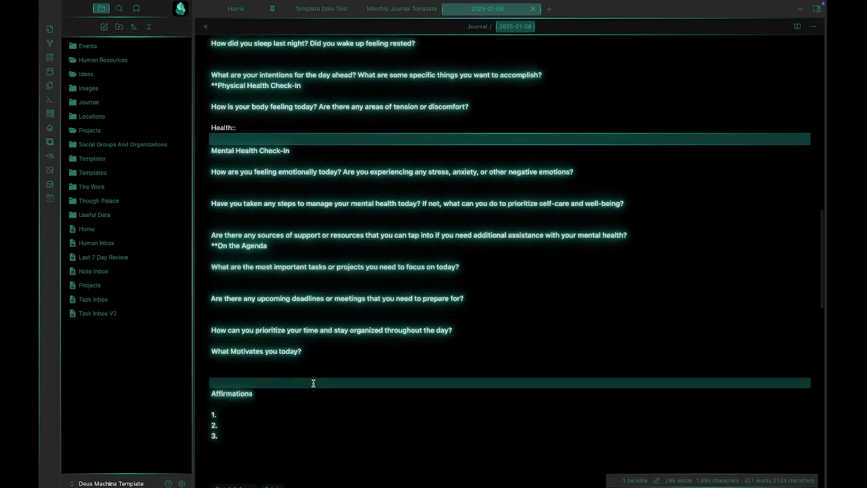
key("BackSpace")
key("BackSpace")
left_click(416, 219)
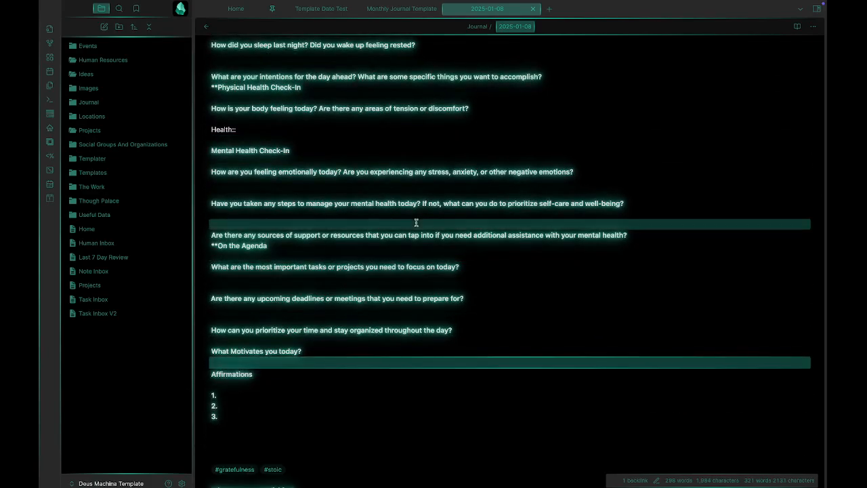
Delete all inserted journal sections between the Potatoes field and the Yesterday heading, including the gratitude and looking-forward lists
scroll(416, 223, "up", 6)
scroll(416, 222, "down", 6)
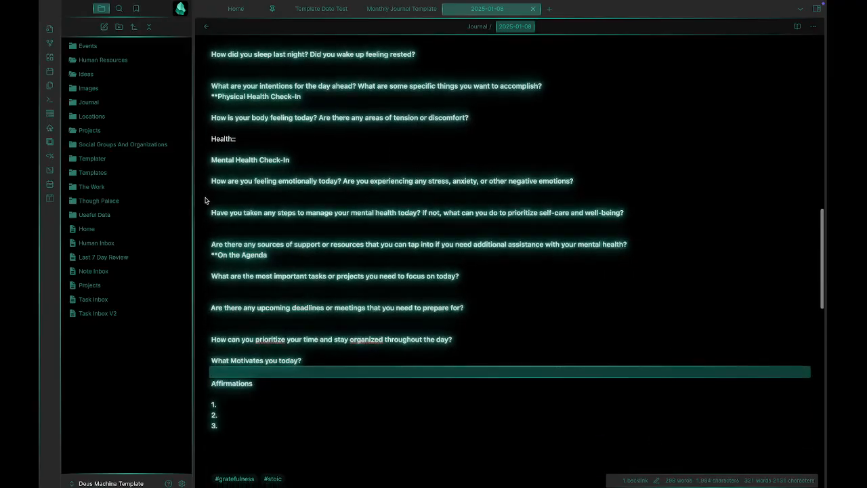
left_click(476, 314)
scroll(476, 314, "down", 1)
left_click_drag(256, 416, 333, 140)
scroll(332, 140, "up", 1)
key("BackSpace")
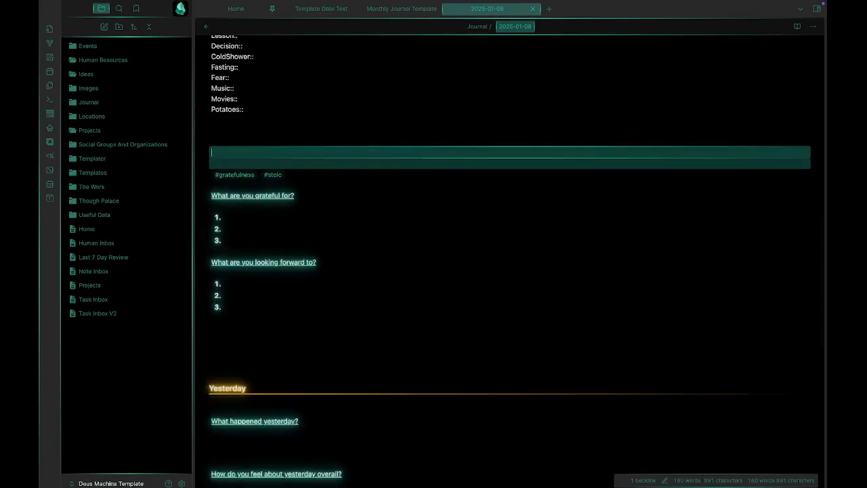
left_click_drag(322, 139, 287, 338)
key("BackSpace")
Review the daily note up to its properties and return to the Home note
scroll(287, 338, "up", 5)
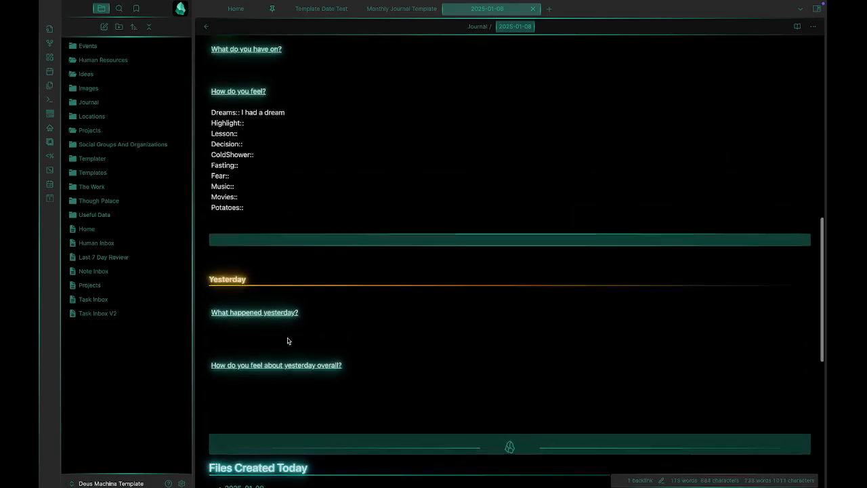
scroll(287, 338, "up", 4)
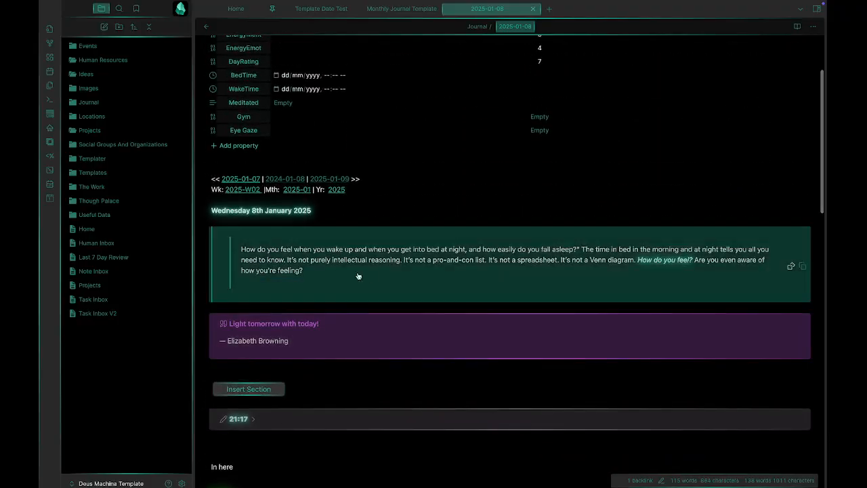
scroll(277, 122, "up", 2)
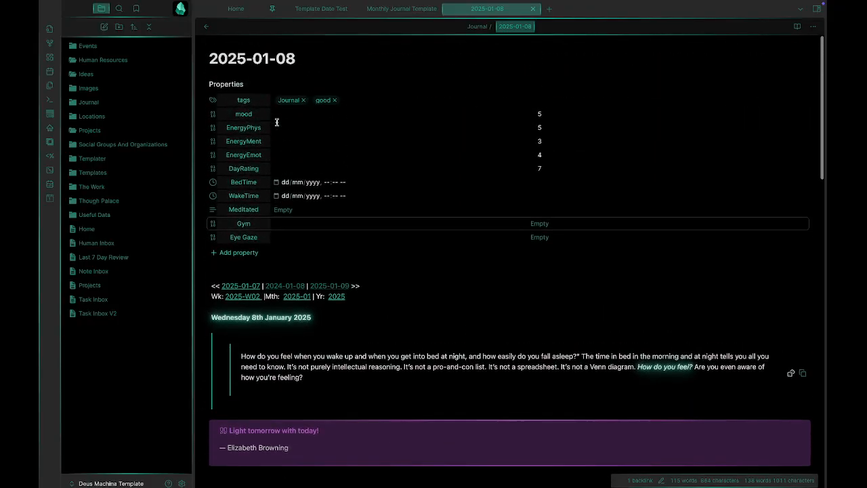
left_click(205, 27)
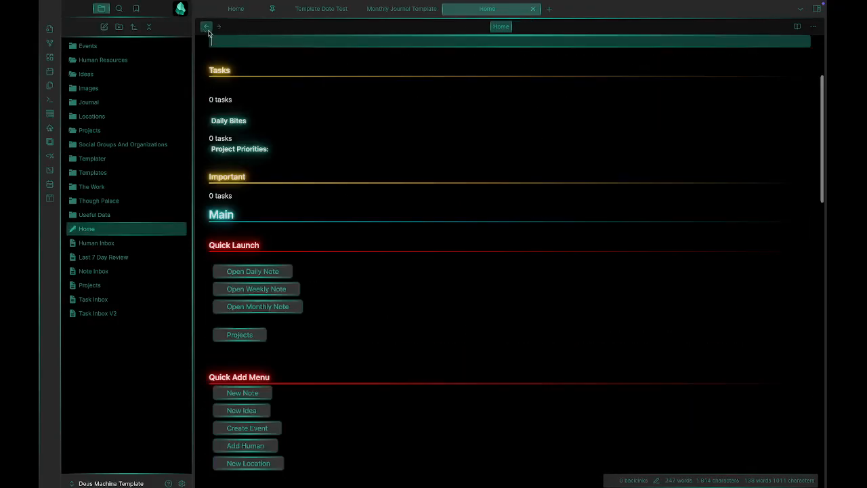
Open the weekly note from Home's Quick Launch, look over its report and task sections, and return to Home
scroll(316, 234, "down", 2)
scroll(355, 211, "up", 2)
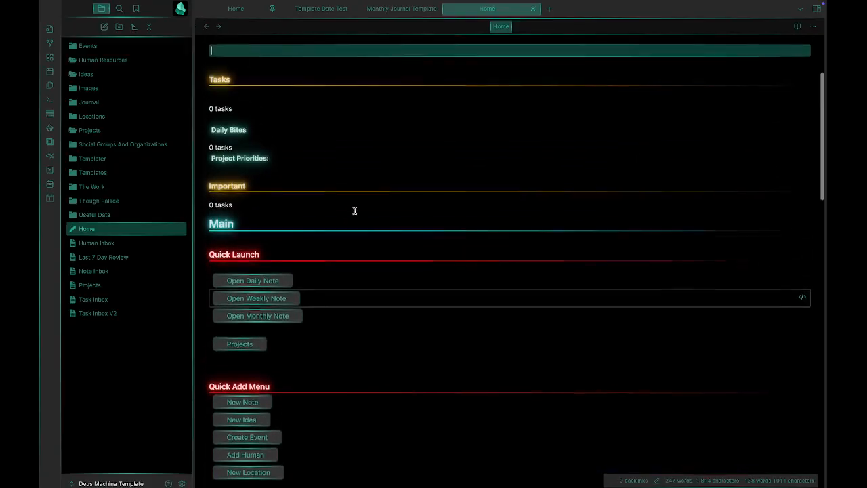
scroll(318, 336, "down", 1)
scroll(318, 336, "down", 1)
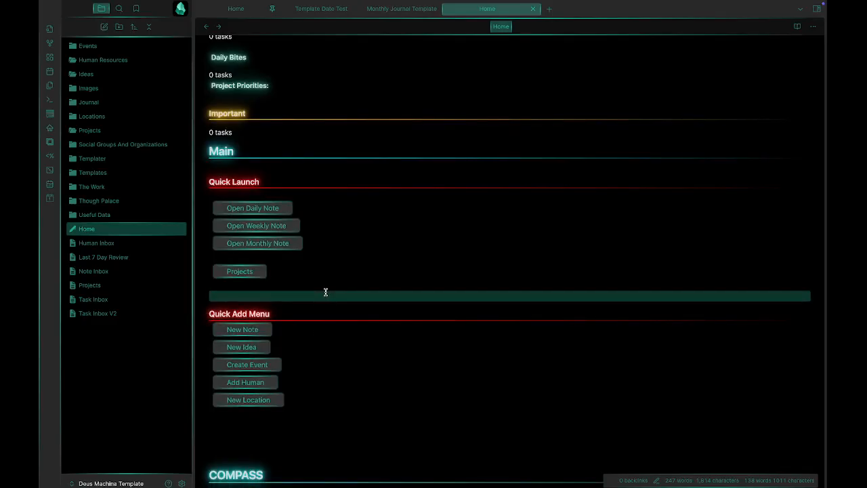
left_click(272, 226)
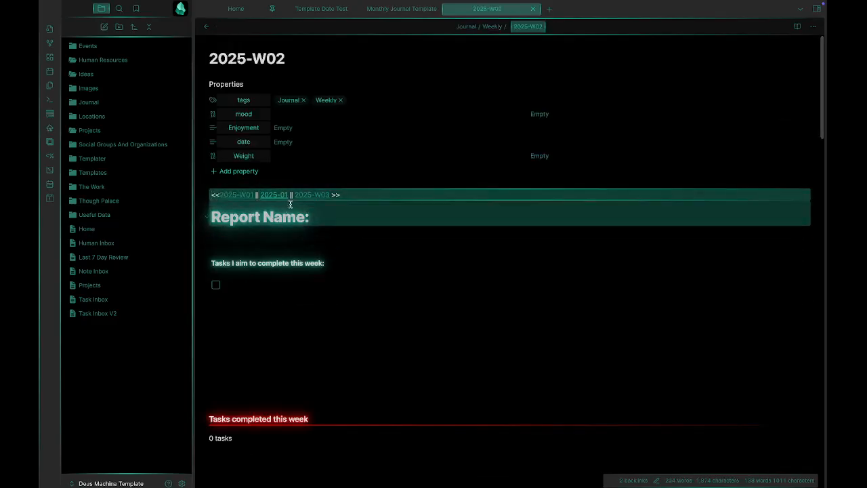
scroll(372, 267, "down", 3)
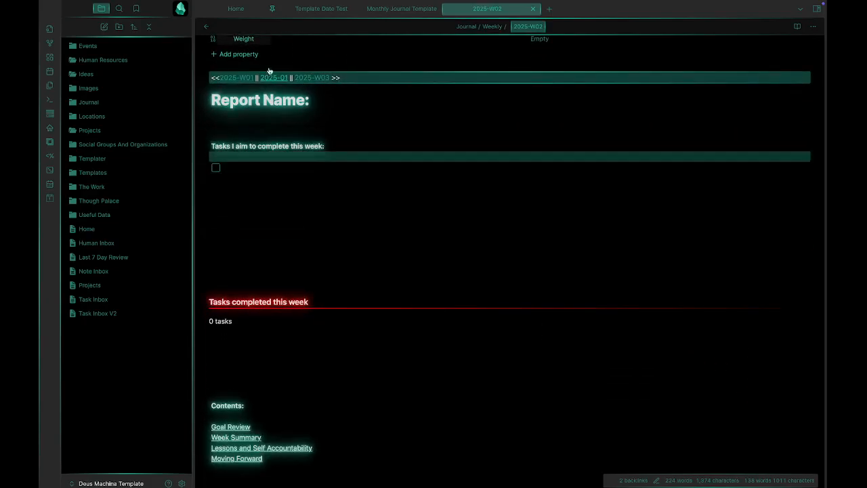
left_click(206, 28)
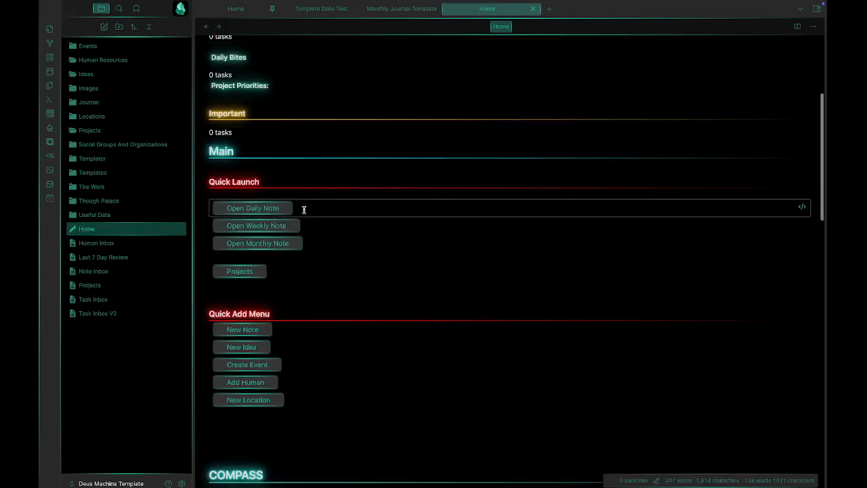
Open the monthly note from Home, read through its goal review and month summary prompts, and return to Home
left_click(291, 244)
scroll(374, 225, "down", 3)
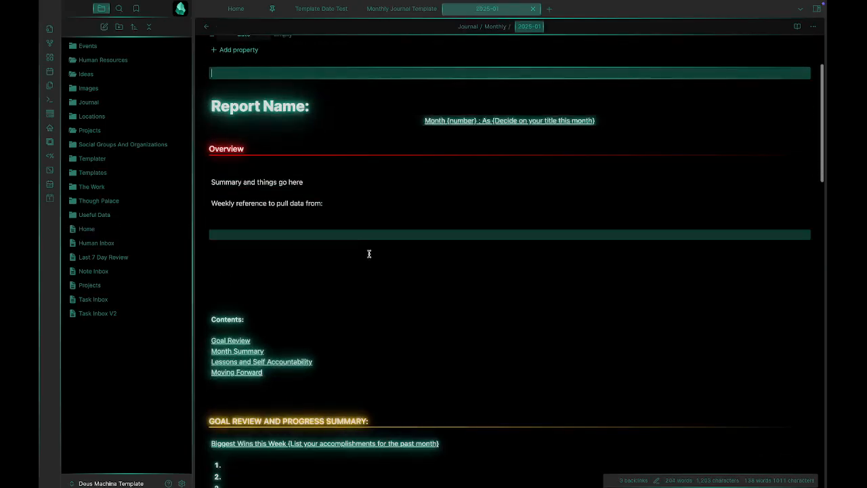
scroll(383, 288, "down", 2)
scroll(371, 308, "down", 10)
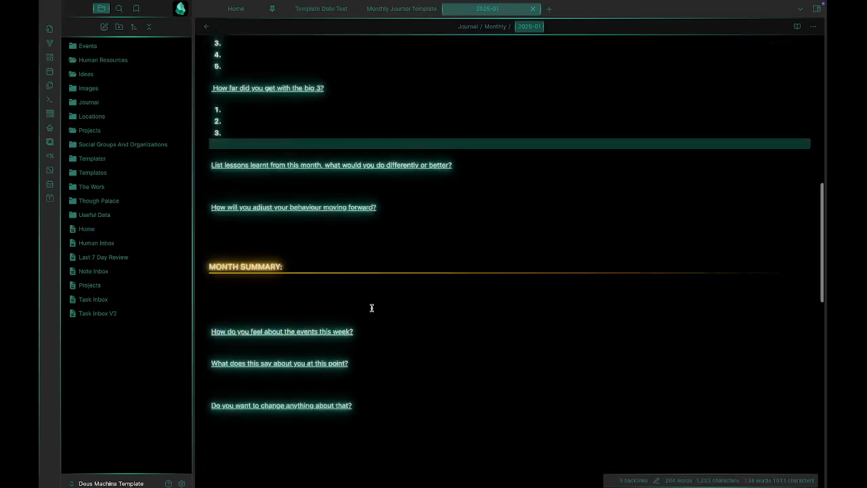
scroll(371, 308, "up", 13)
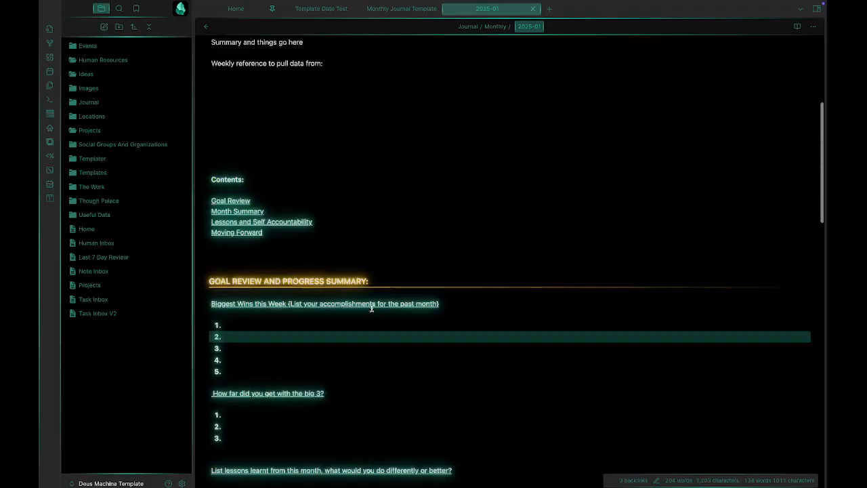
left_click(206, 28)
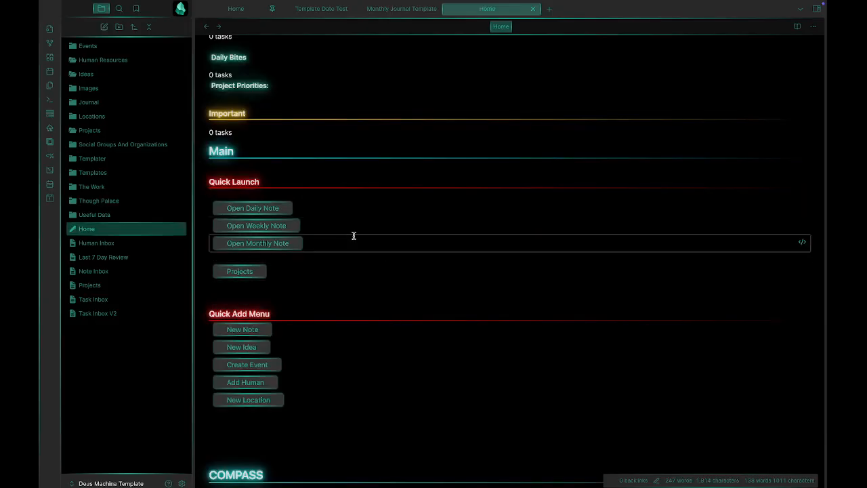
Look over the Home note's task sections and reopen the daily note from Quick Launch
scroll(353, 237, "up", 3)
scroll(309, 151, "down", 2)
scroll(316, 143, "up", 1)
scroll(316, 143, "up", 1)
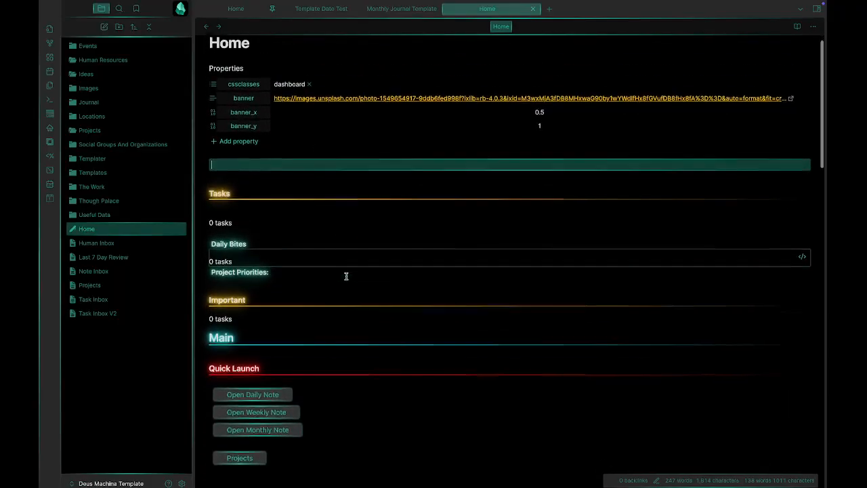
scroll(346, 277, "down", 2)
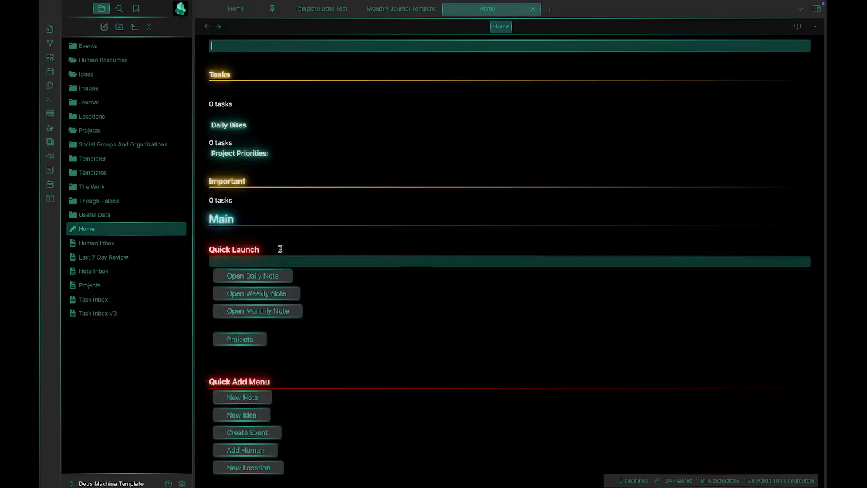
left_click(261, 275)
Create a task described as "This Task" under "What do you have on?" in the daily note, using the Tasks create-or-edit command
scroll(278, 278, "down", 3)
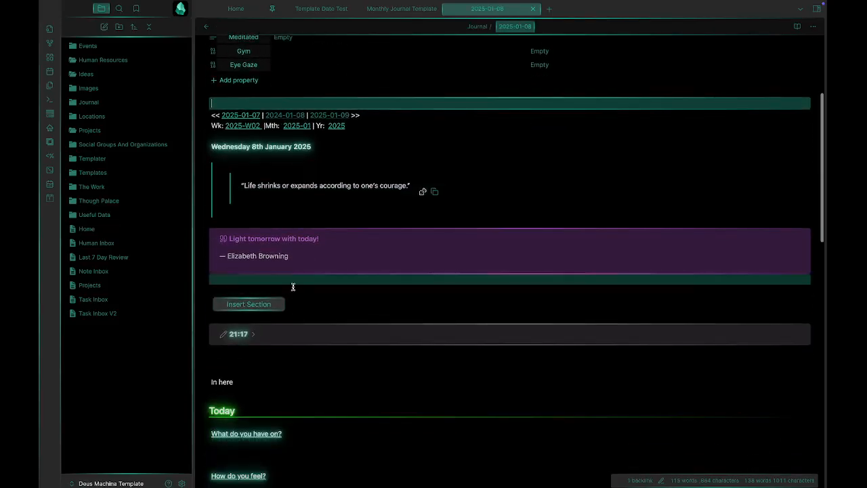
scroll(268, 366, "down", 1)
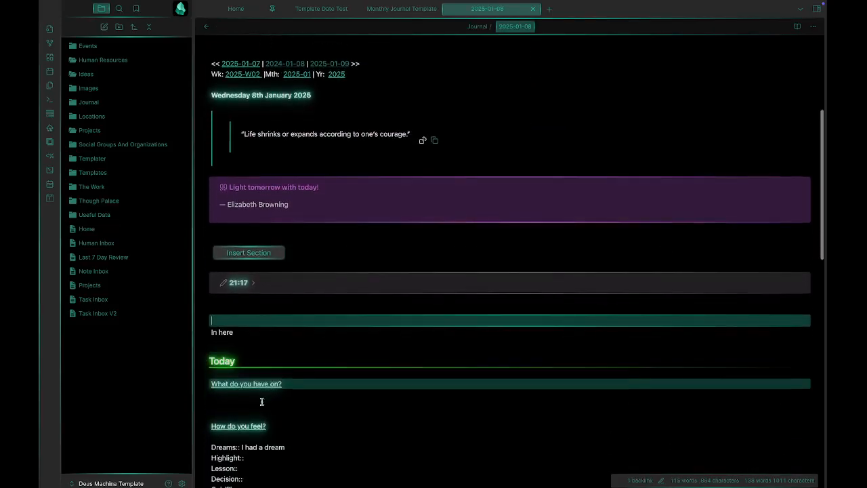
left_click(258, 405)
key("Return")
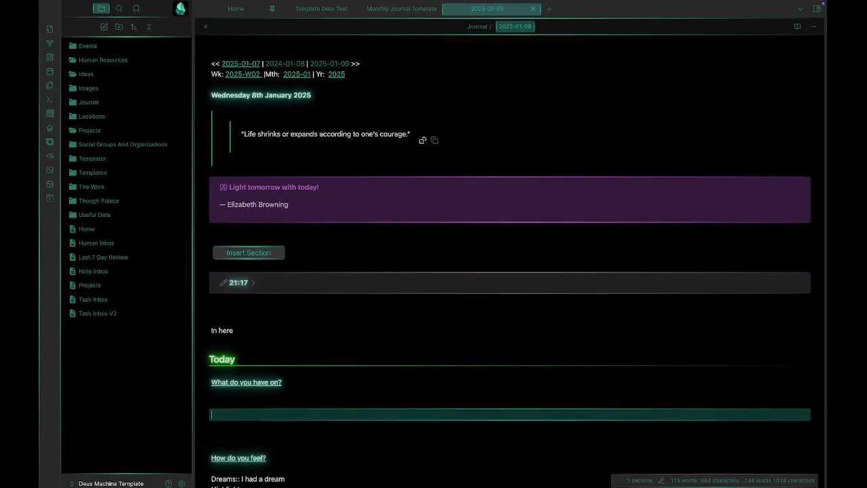
scroll(319, 349, "down", 1)
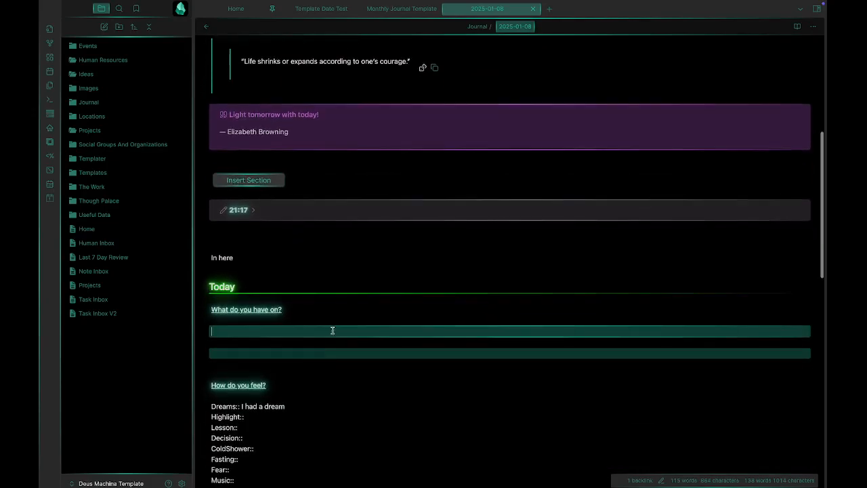
type("/")
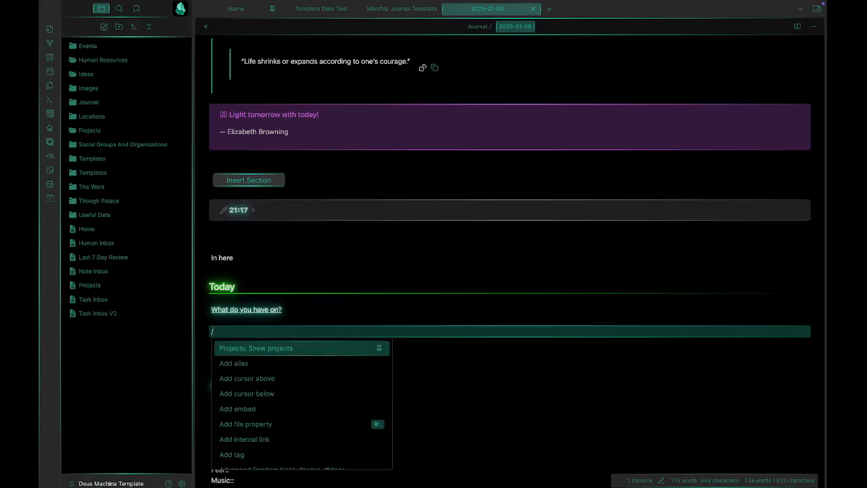
type("ta")
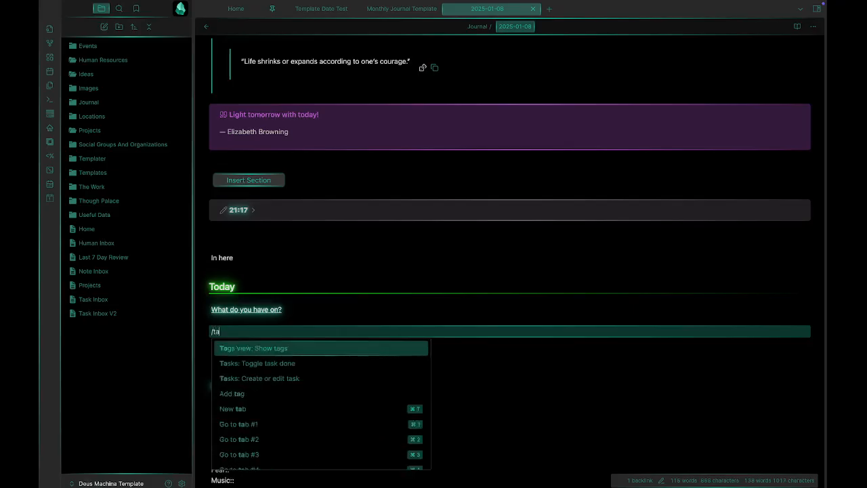
type("sk")
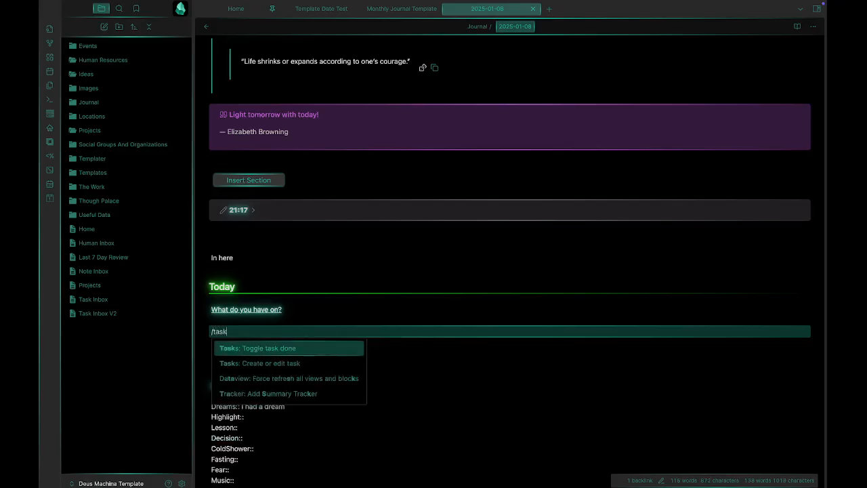
left_click(306, 370)
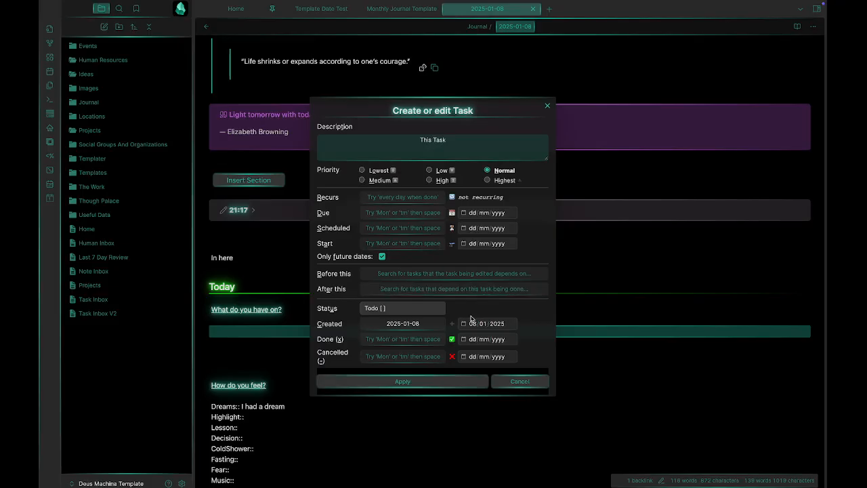
Give the new task High priority and the status Pro [p], and apply it to the note
left_click(428, 180)
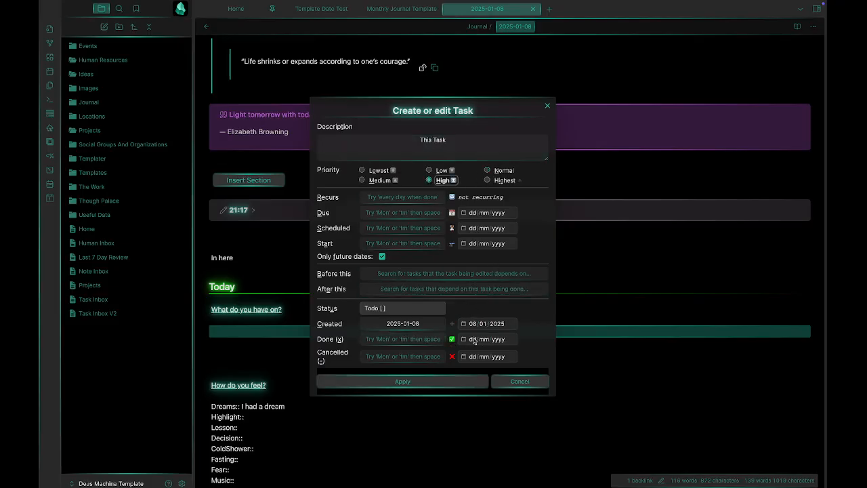
left_click(405, 311)
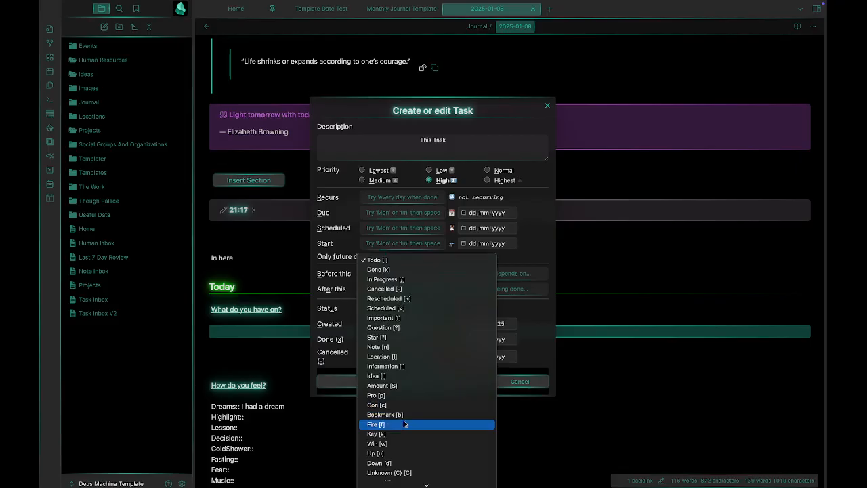
left_click(403, 397)
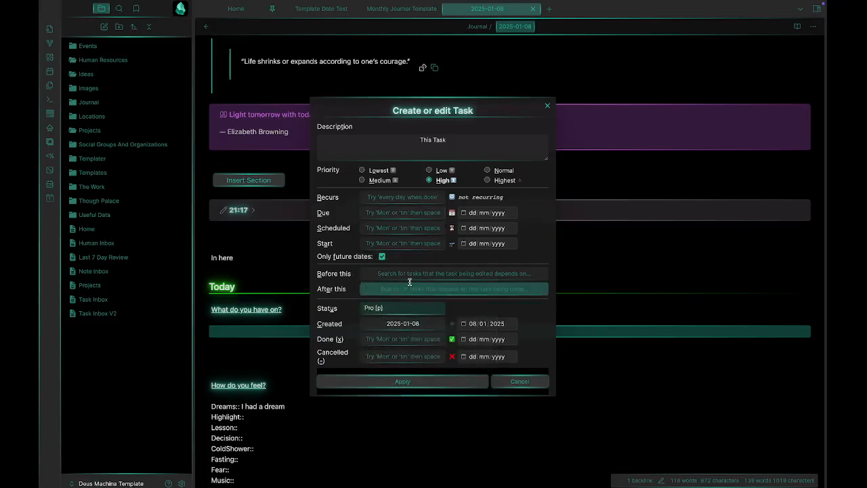
left_click(455, 381)
left_click(290, 353)
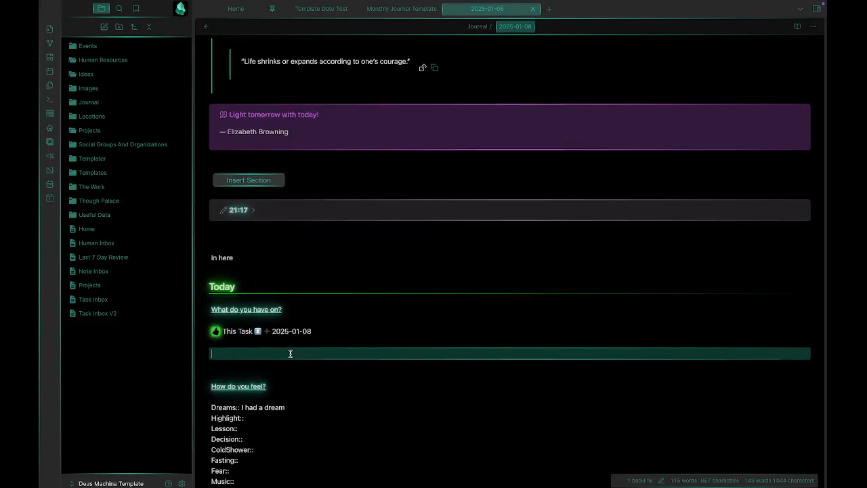
Change the status marker of "This Task" to Up [u] directly in its Markdown line
left_click(231, 332)
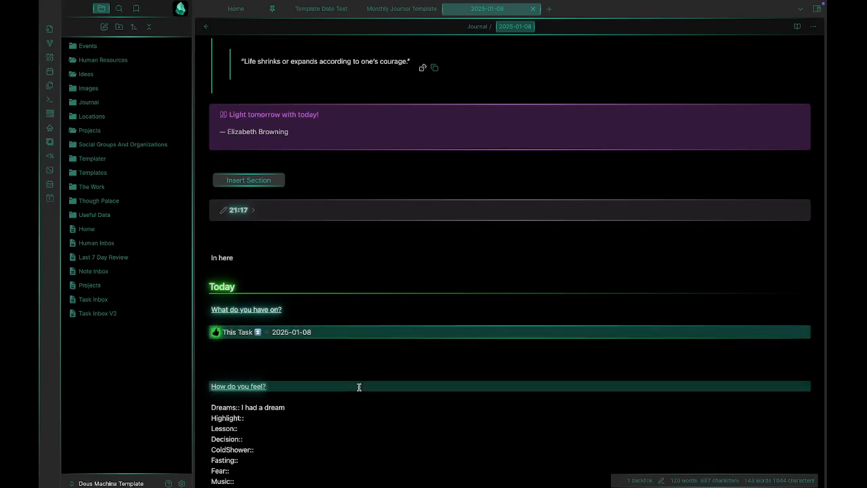
left_click(225, 332)
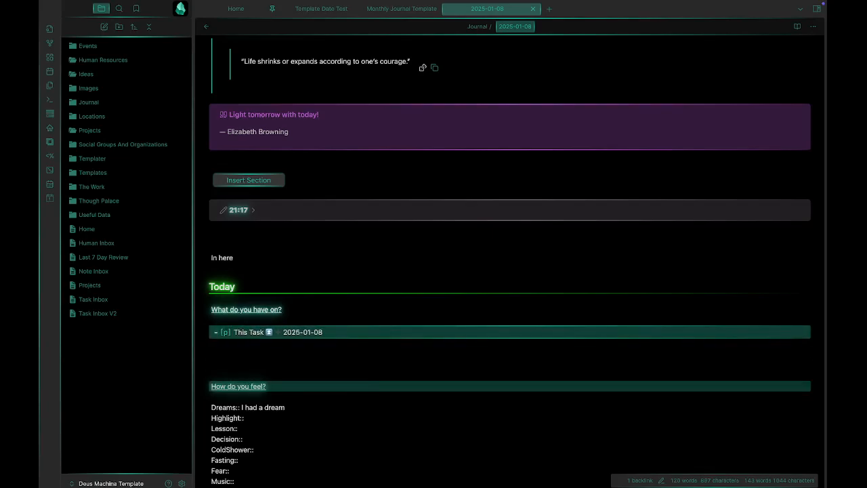
left_click(305, 349)
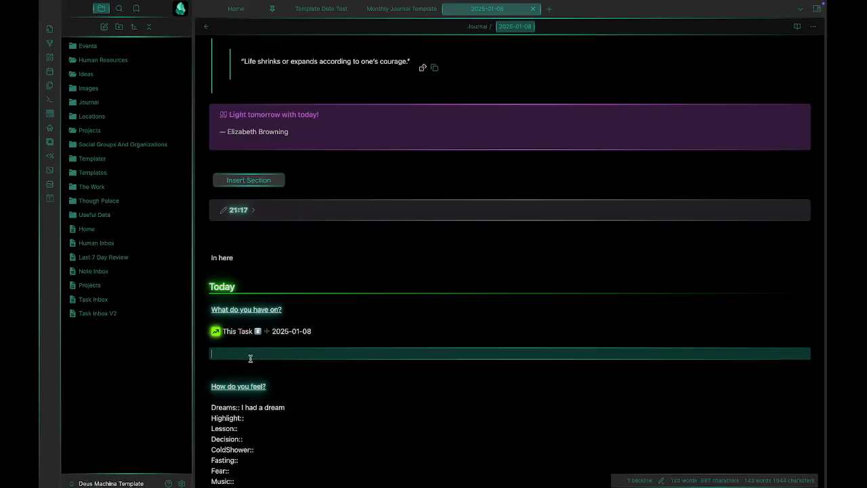
Write a second task below it, "Star task", with the [*] status, highest priority and the created date 2025-01-08
left_click(237, 336)
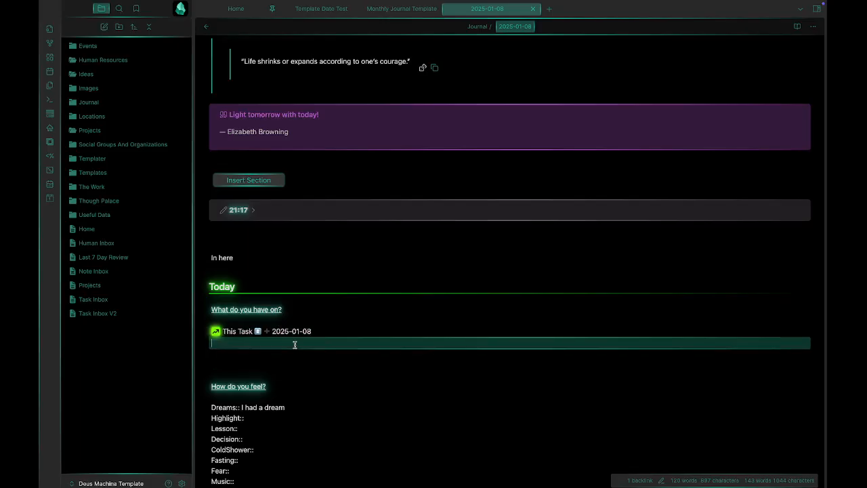
type("-")
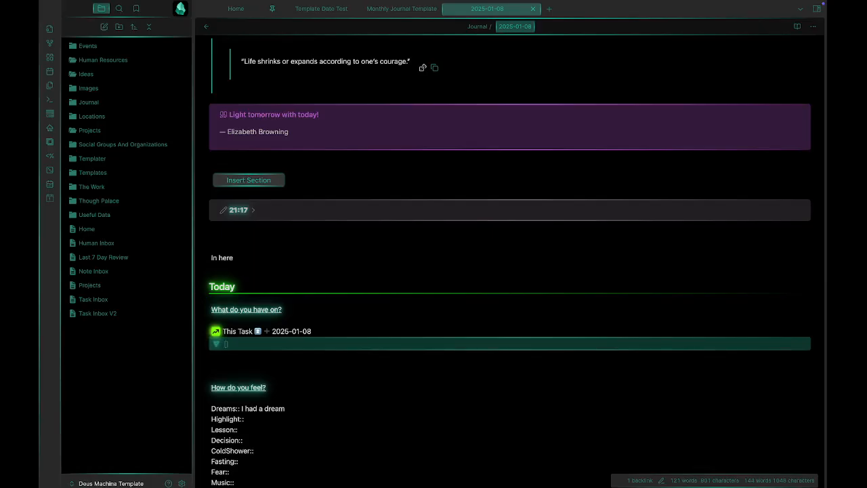
type("[*] Star")
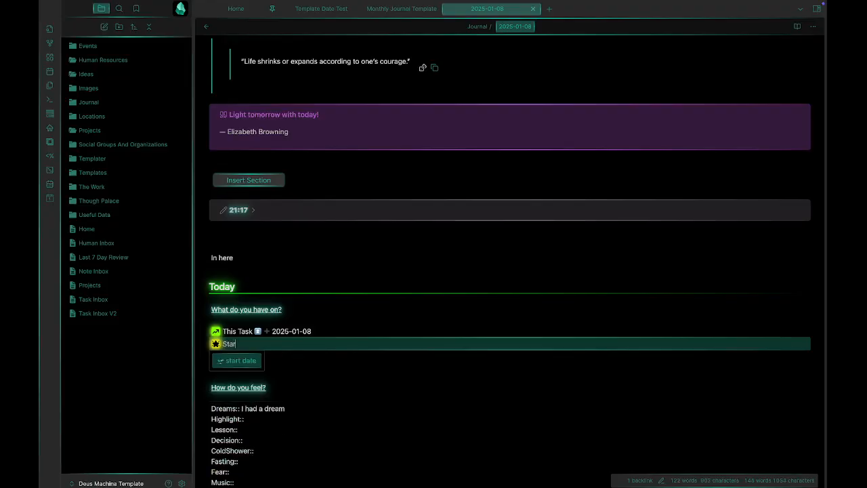
type(" task high")
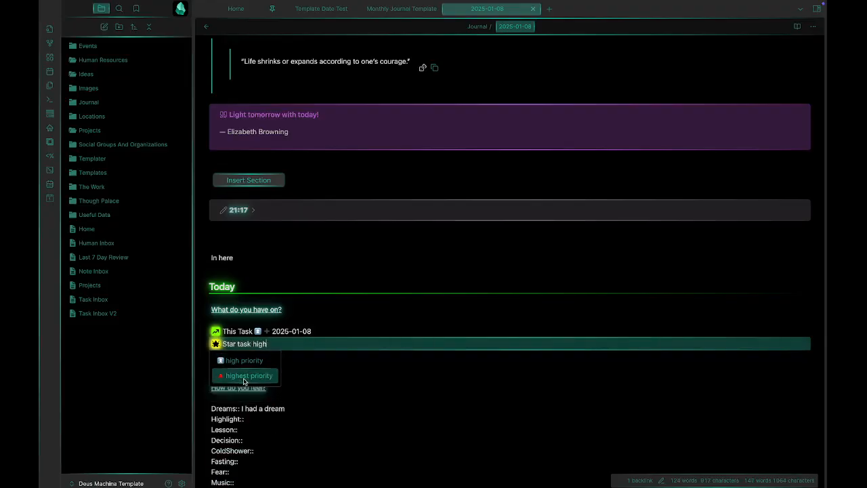
left_click(243, 376)
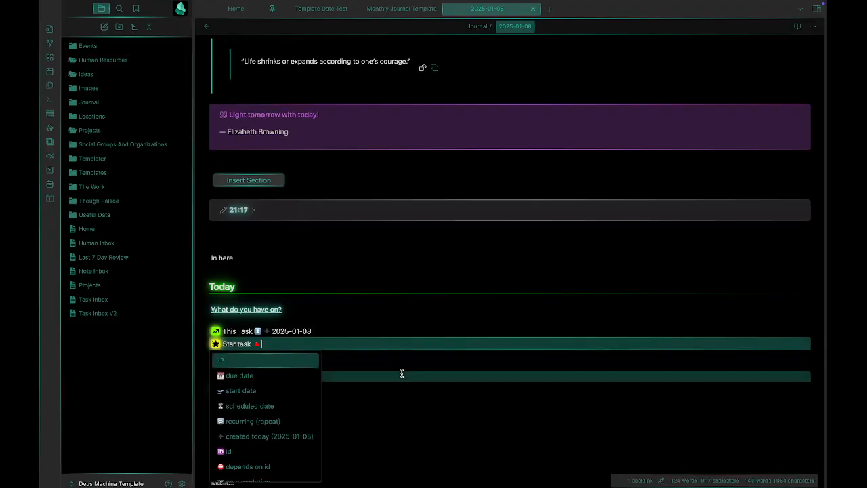
type("created")
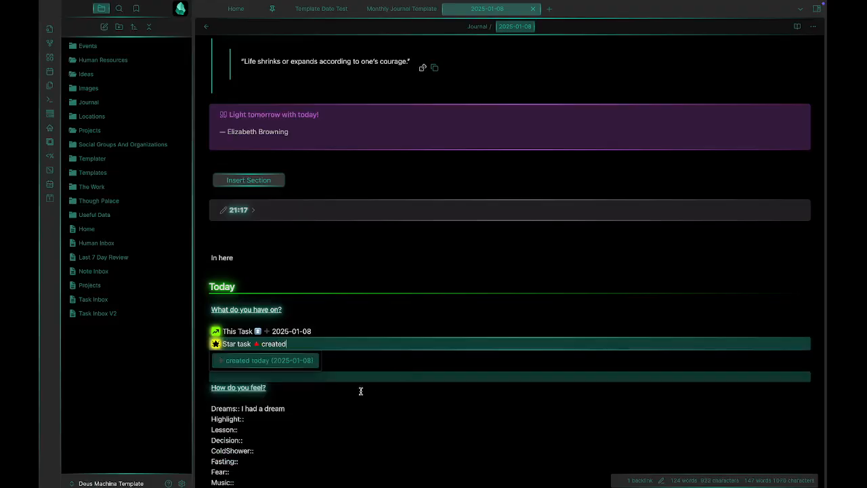
left_click(298, 365)
left_click(325, 364)
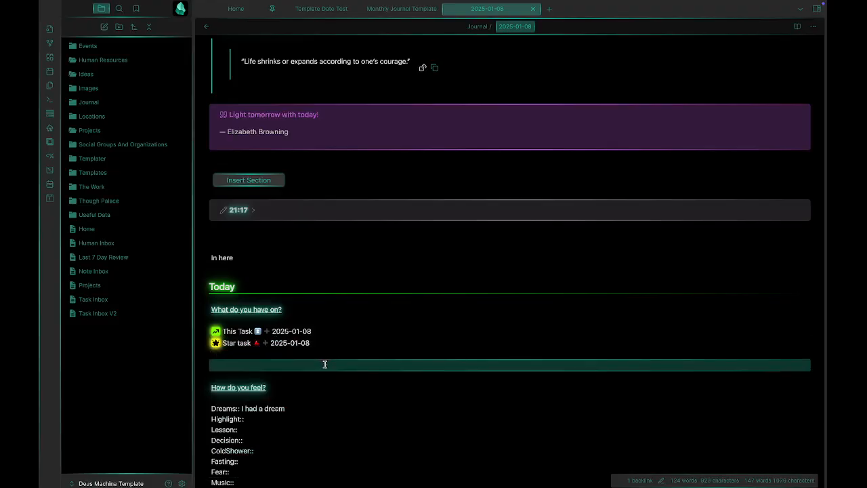
Save the daily note with the Save current file slash command
type("/")
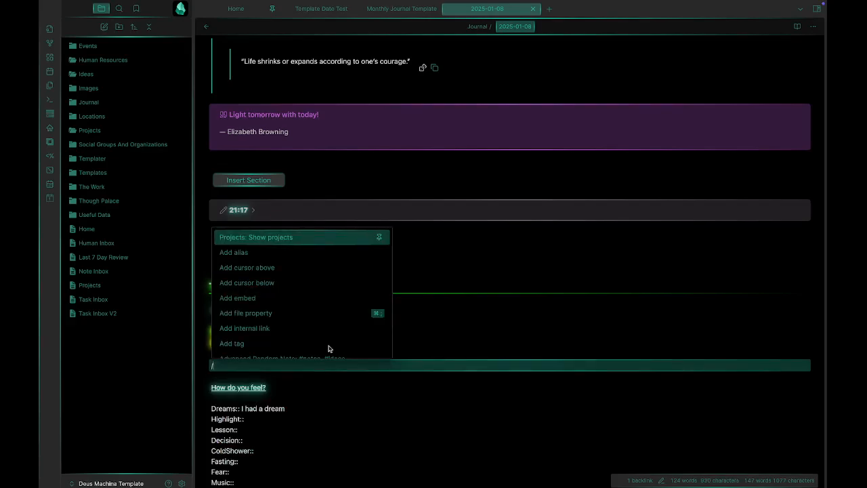
type("sav")
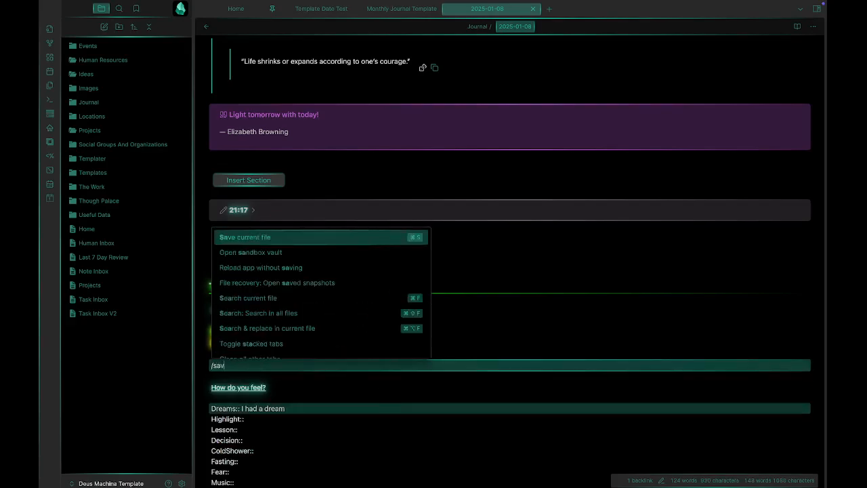
type("e")
key("Up")
key("Return")
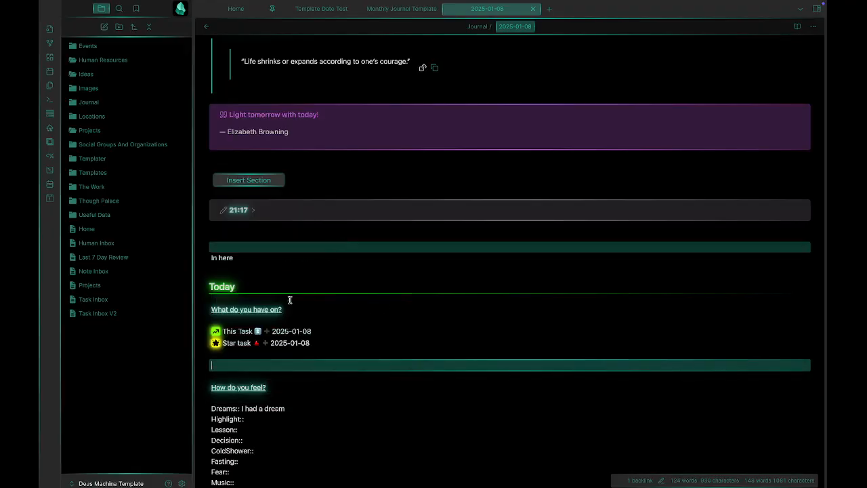
Open the homepage by slash command and examine how the new tasks are listed under Tasks, Daily Bites and Important
type("/home")
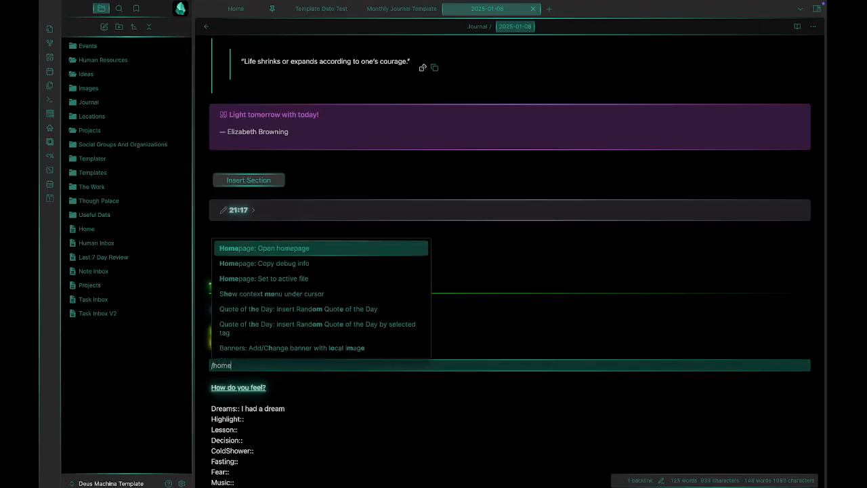
left_click(267, 249)
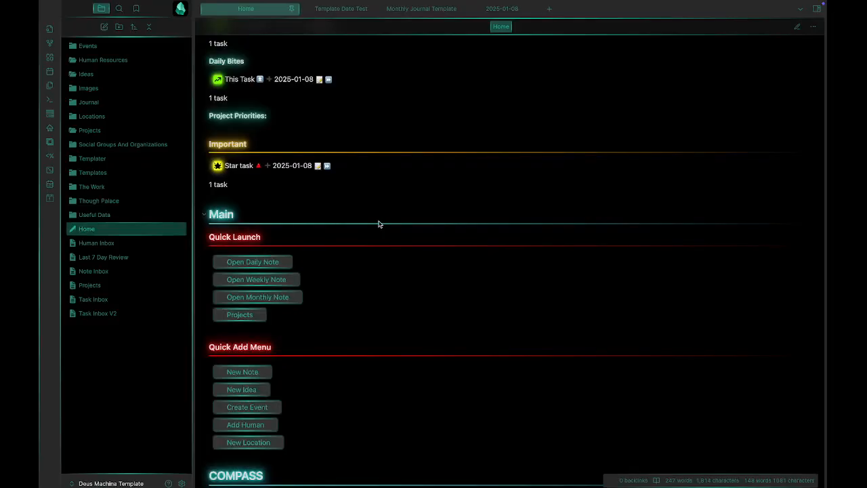
scroll(379, 225, "up", 3)
scroll(250, 215, "up", 3)
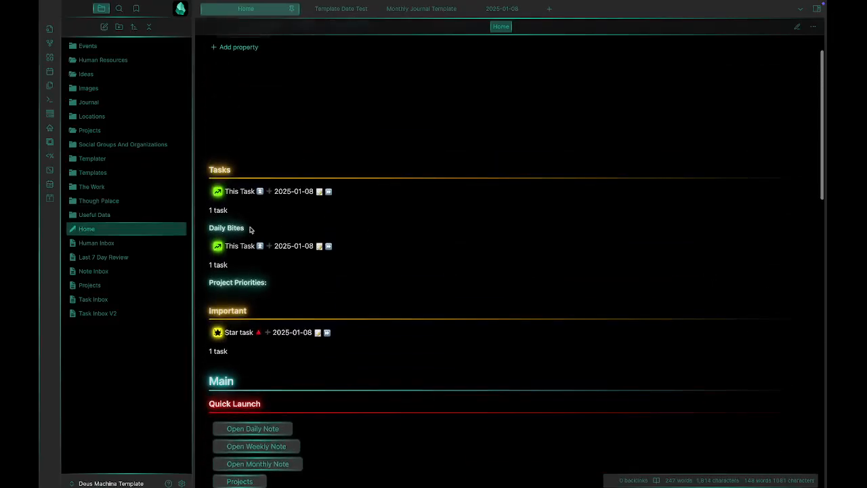
scroll(319, 259, "up", 3)
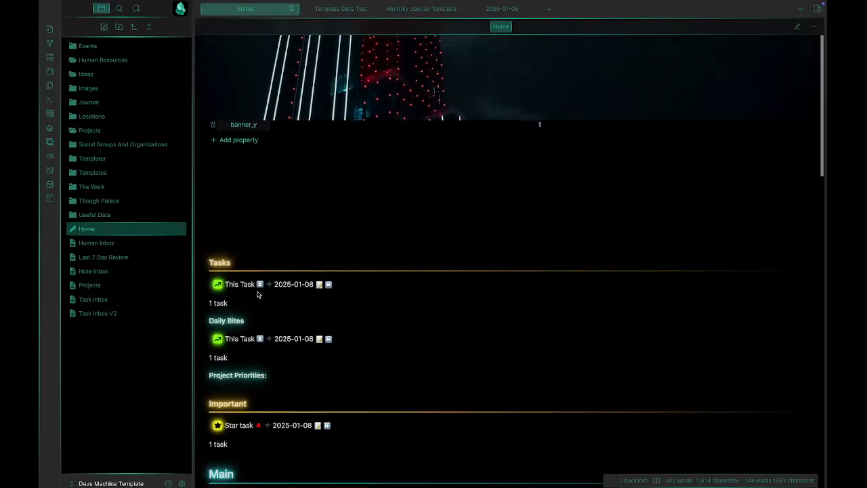
scroll(260, 339, "down", 2)
scroll(298, 376, "down", 2)
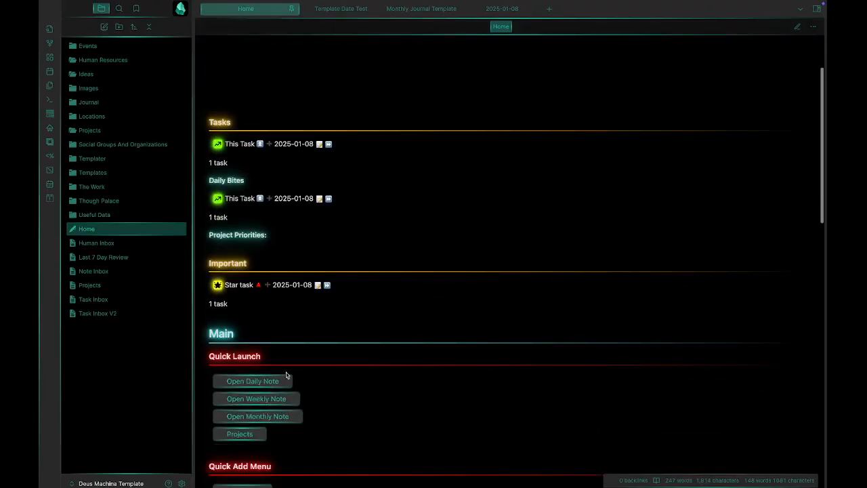
scroll(374, 324, "down", 1)
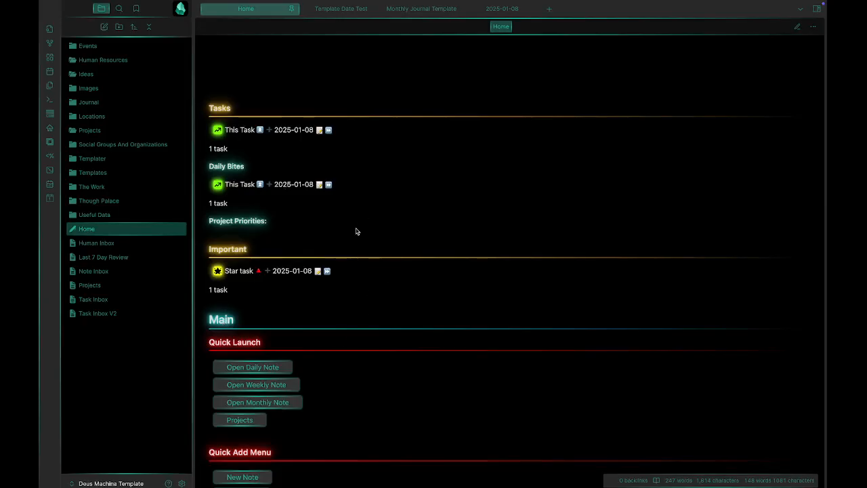
scroll(351, 298, "down", 3)
scroll(350, 298, "up", 2)
scroll(322, 127, "up", 3)
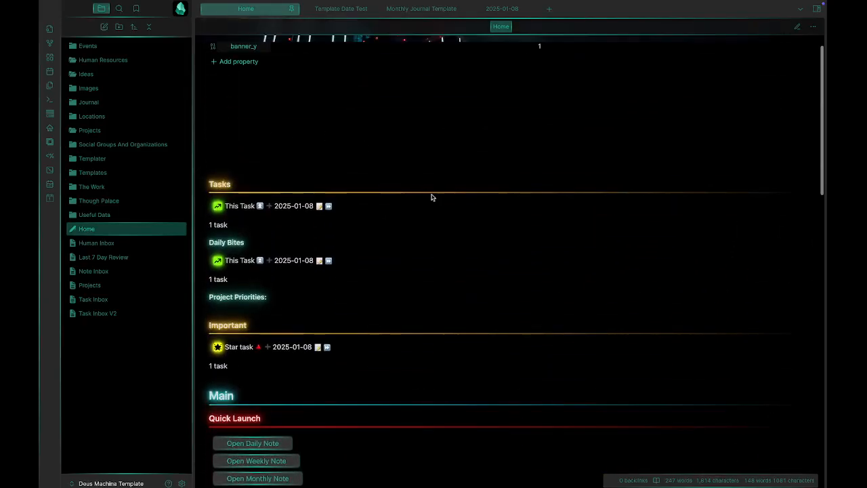
Look over Home's Compass goals, Years In Review, Shortcuts, Projects and Events, and Quests sections
scroll(429, 148, "down", 8)
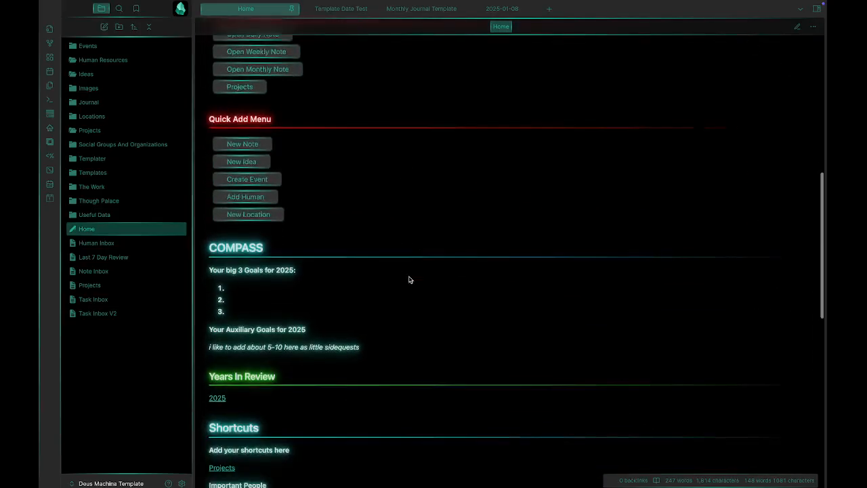
scroll(356, 285, "down", 5)
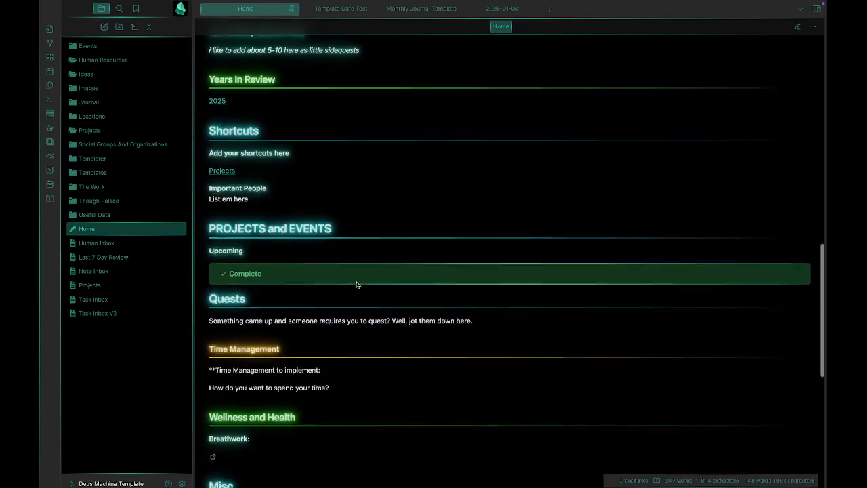
scroll(285, 296, "up", 5)
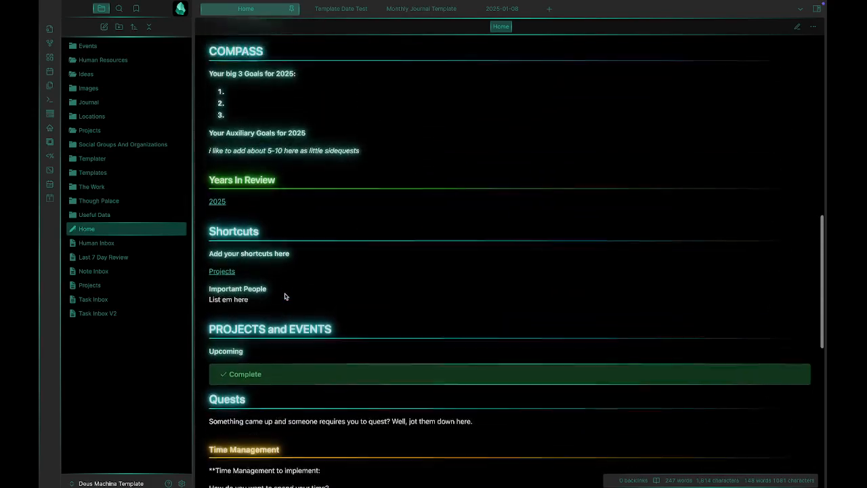
Create a new note from Home's Quick Add Menu and title it "This is a note"
scroll(286, 296, "up", 1)
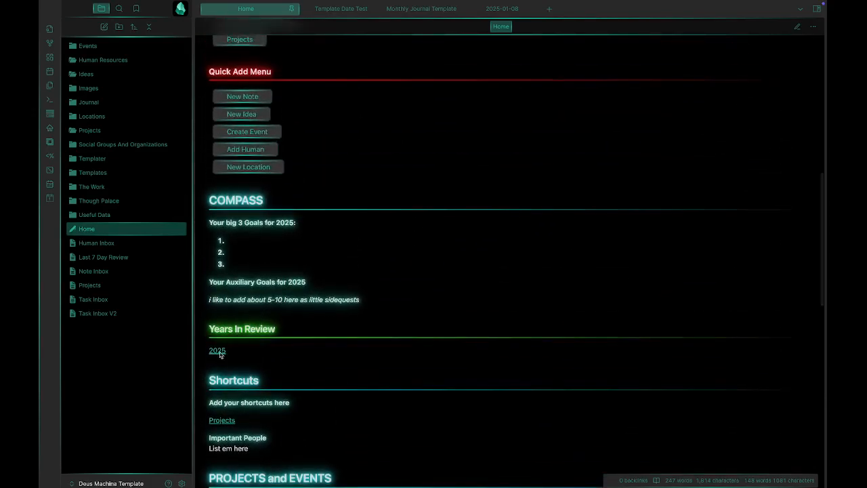
scroll(330, 304, "up", 3)
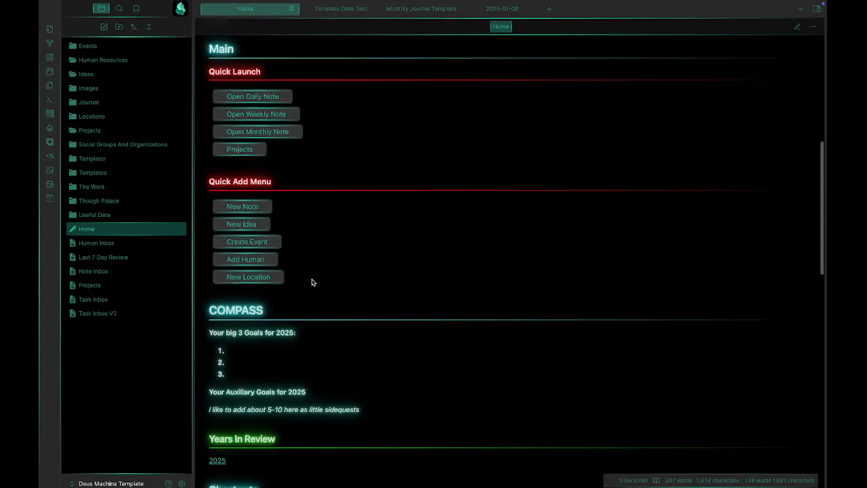
scroll(312, 282, "up", 3)
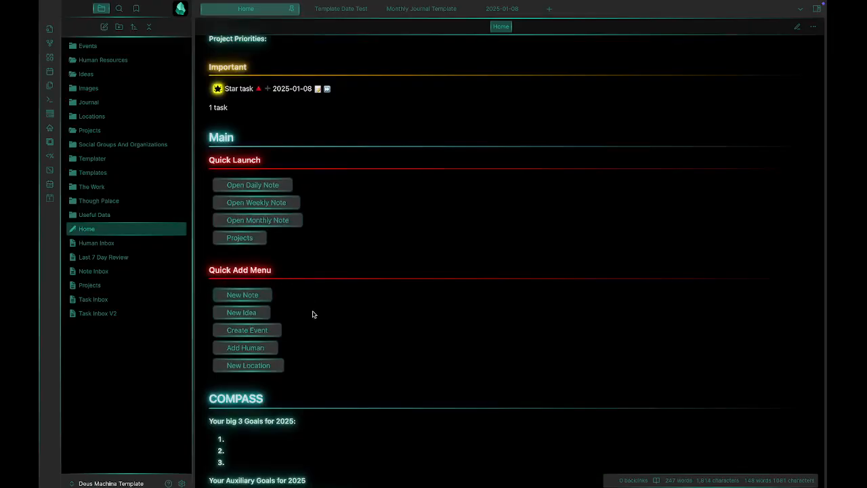
left_click(262, 296)
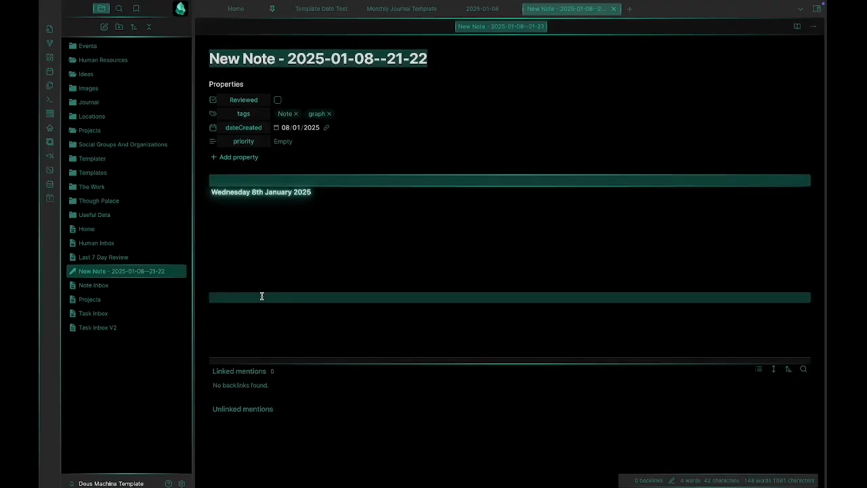
type("This is a note")
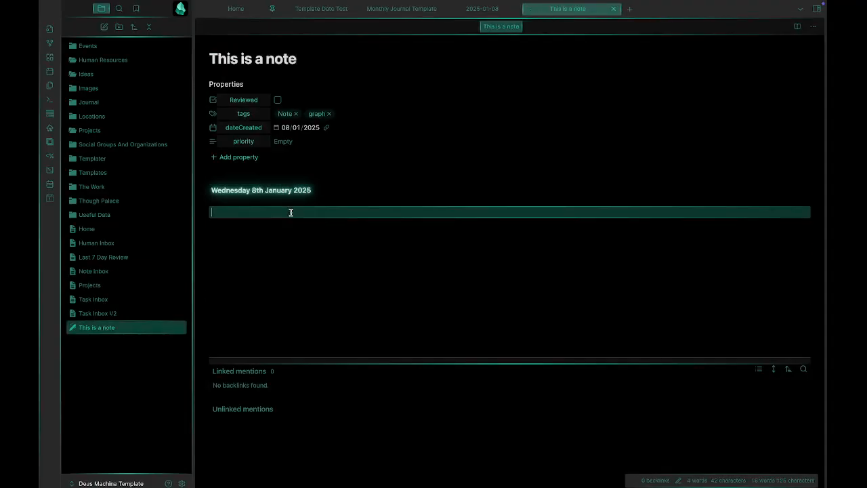
Set the note's priority property to High and add the tag "note"
left_click(294, 141)
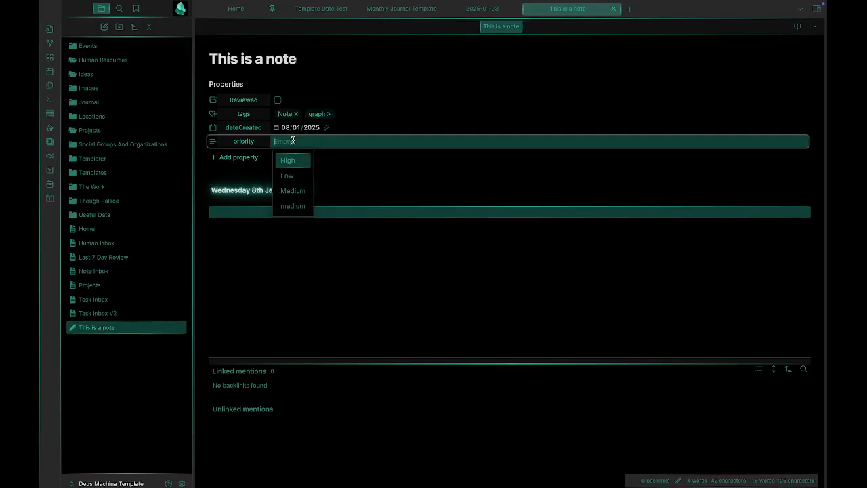
left_click(289, 163)
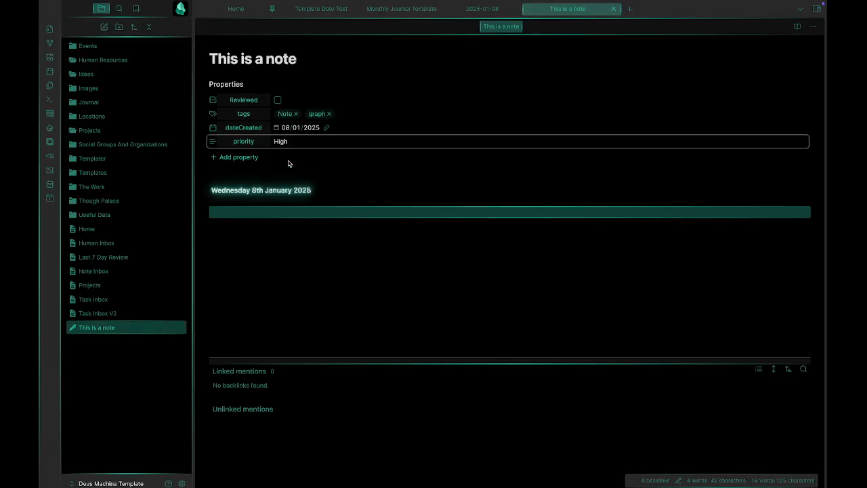
left_click(356, 115)
type("note")
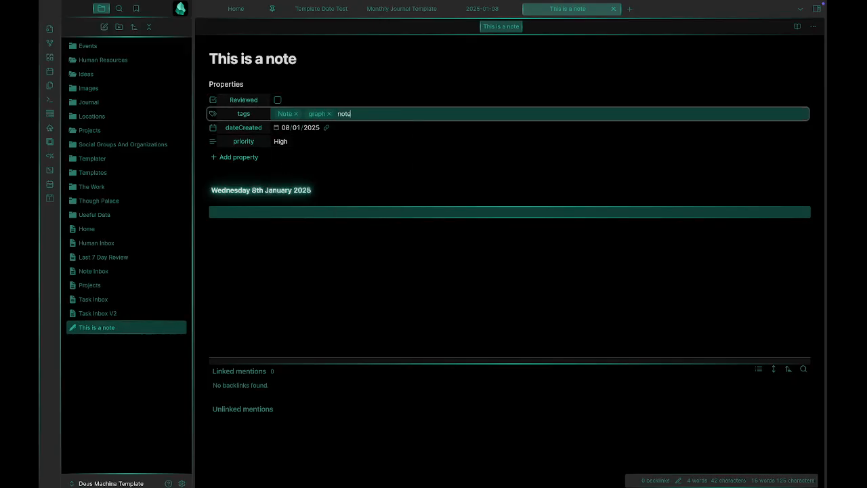
key("Return")
left_click(295, 224)
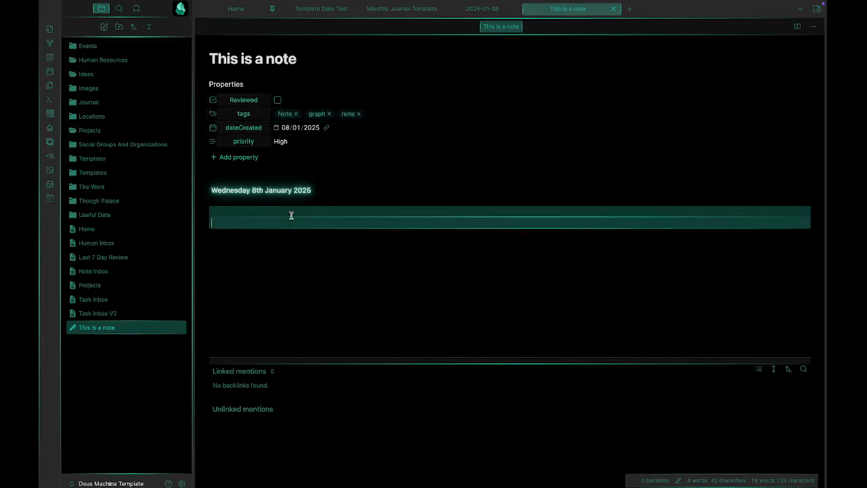
Open "This is a note" from the Note Inbox, mark it as reviewed, and return to the Note Inbox
left_click(148, 274)
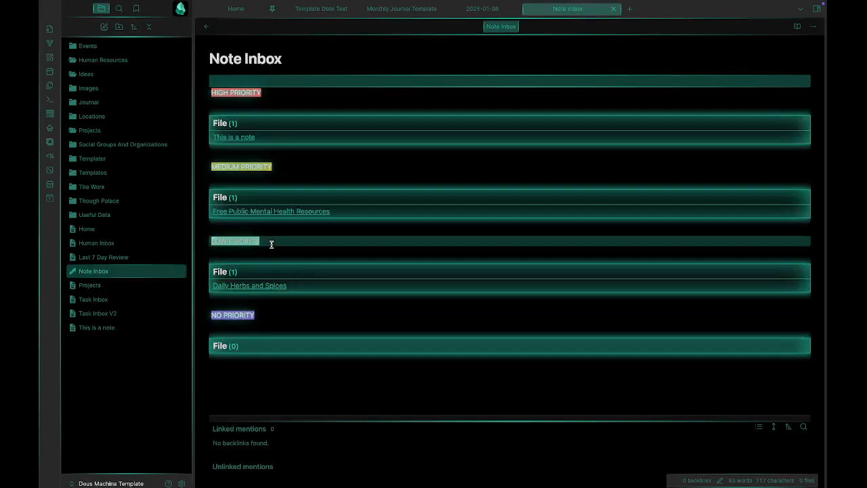
left_click(238, 139)
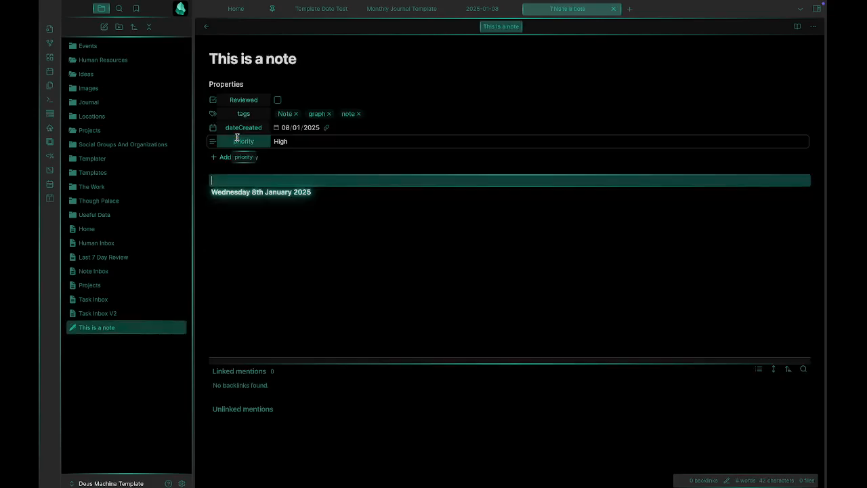
left_click(278, 100)
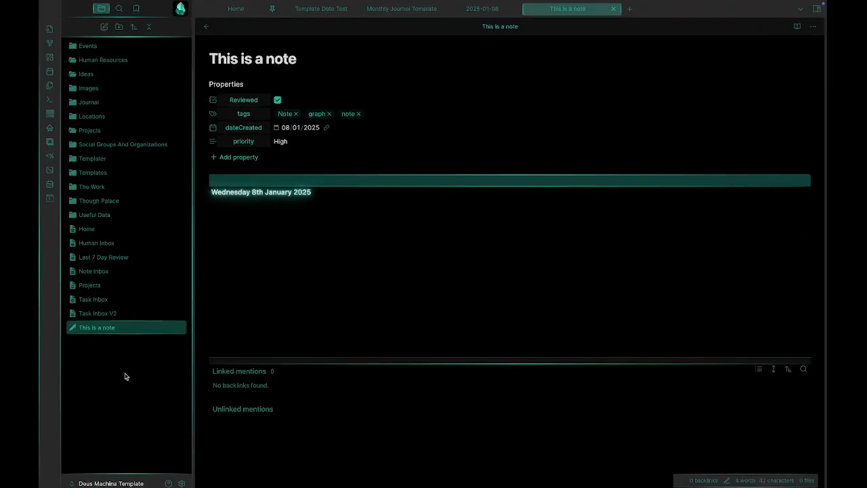
left_click(284, 277)
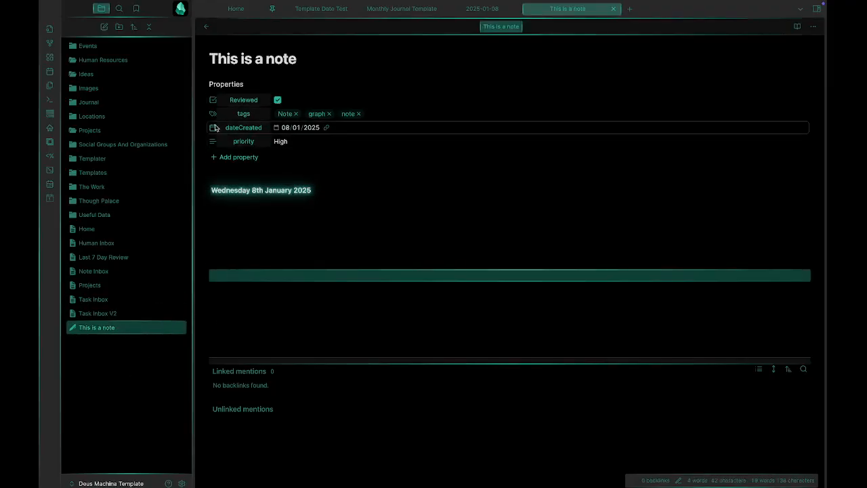
left_click(206, 26)
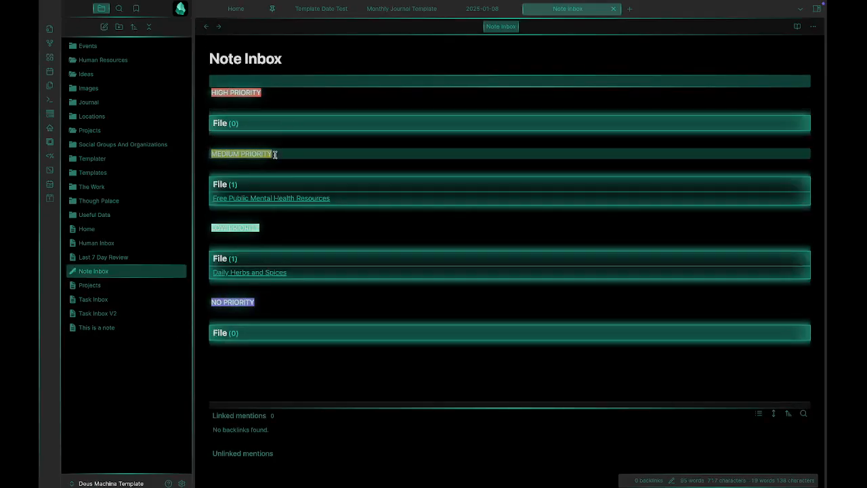
Create a top-level folder named "Notes" and move "This is a note" into it
left_click_drag(92, 330, 153, 337)
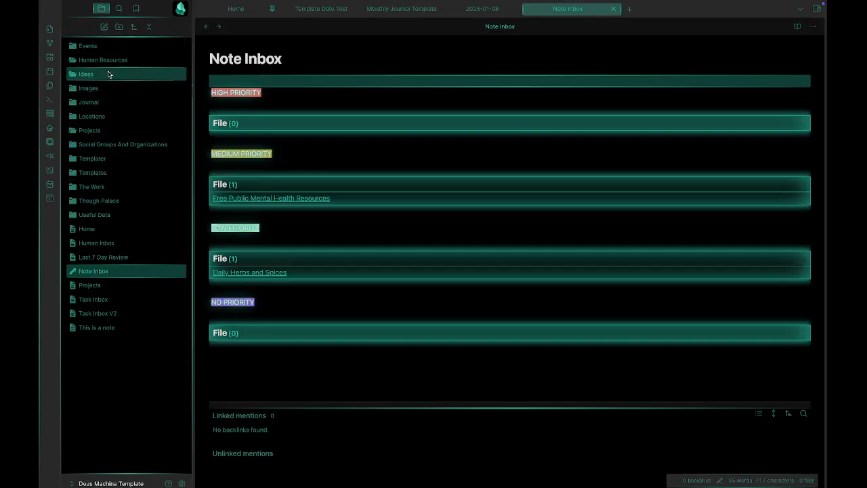
left_click(118, 27)
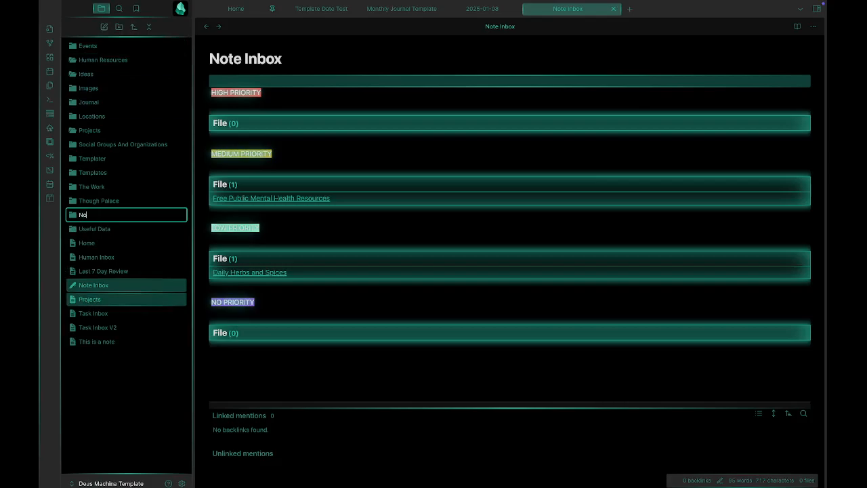
left_click(132, 409)
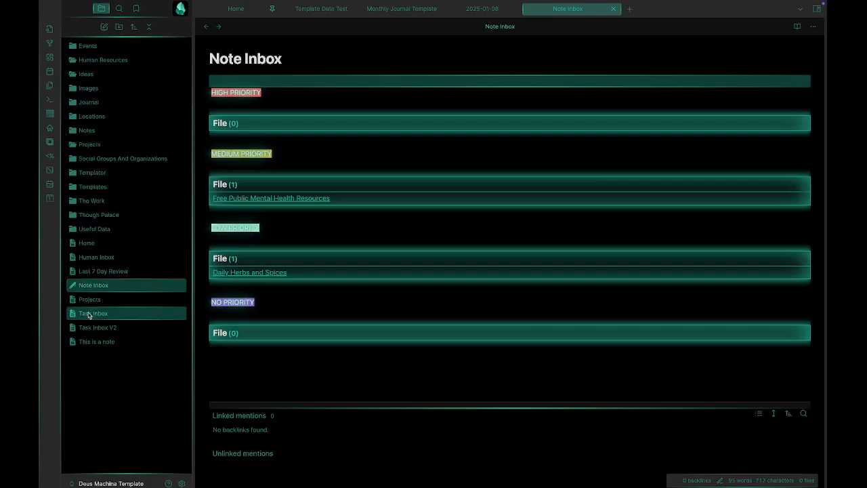
left_click_drag(86, 343, 94, 133)
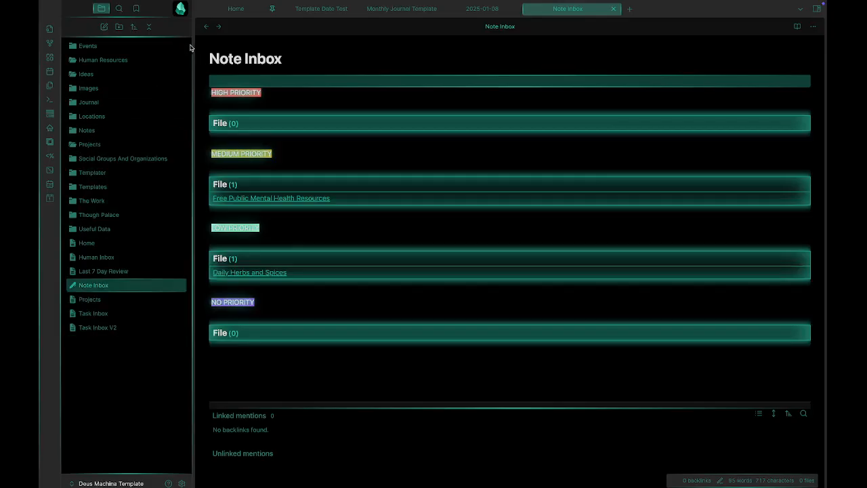
Open the Home note and check the contents of the Notes folder
left_click(206, 26)
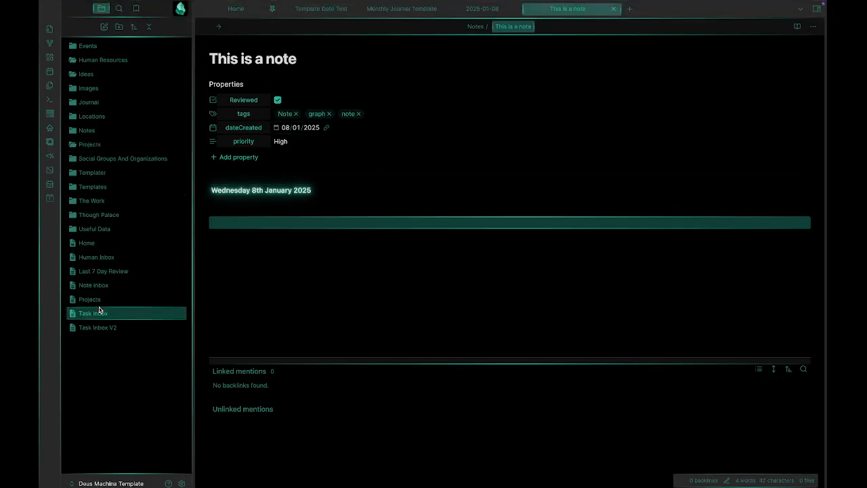
left_click(102, 244)
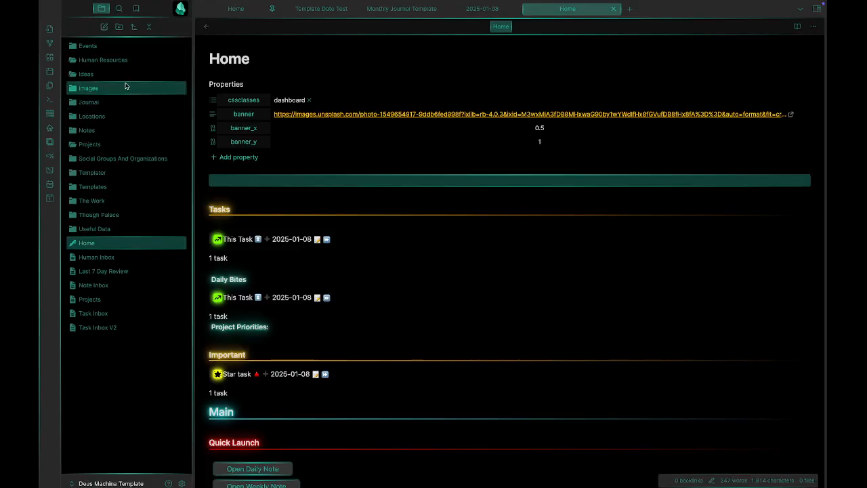
left_click(110, 132)
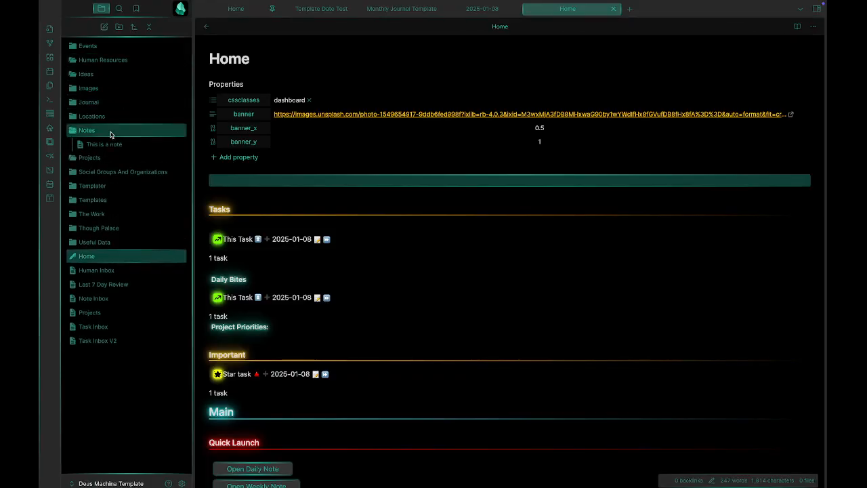
left_click(111, 134)
Create a new idea from Home's Quick Add Menu and title it "A great idea"
scroll(309, 294, "down", 3)
scroll(313, 328, "down", 2)
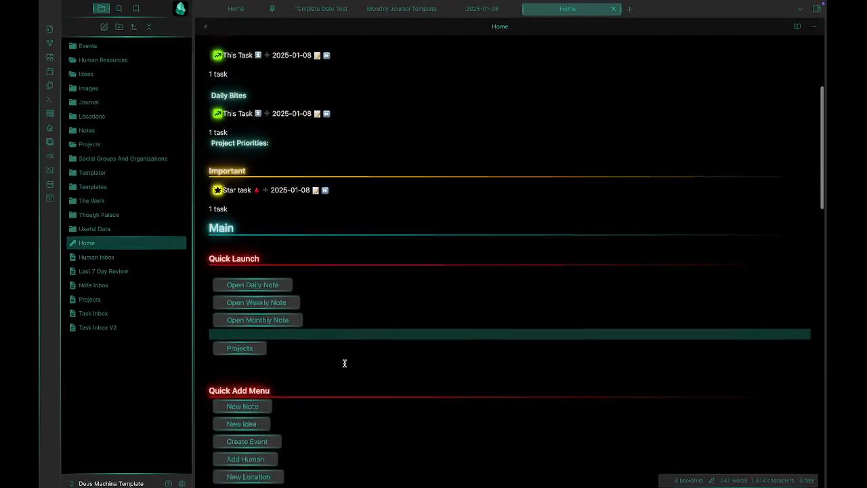
left_click(252, 384)
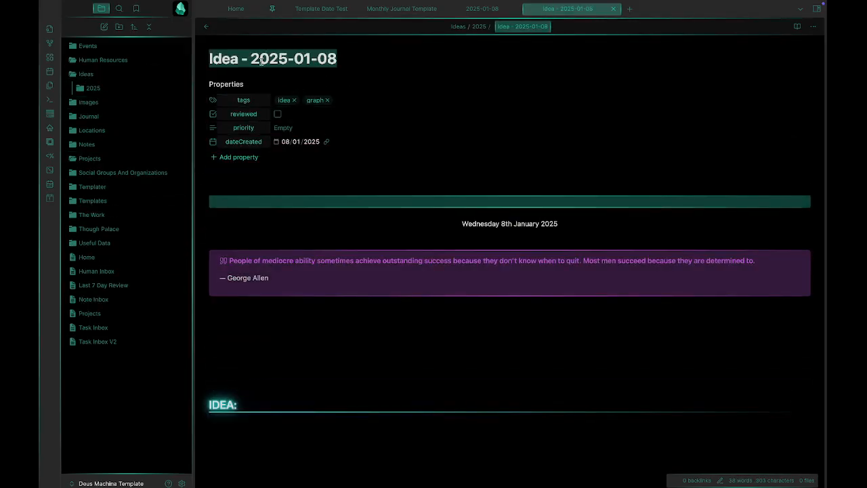
type("A great idea")
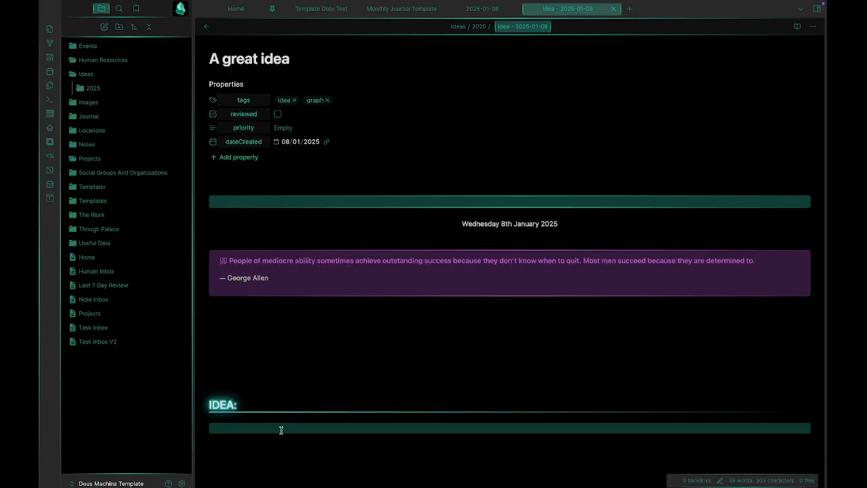
Try out sample text below the idea note's quote and look over its IDEA, NOTES and TO DO sections
left_click(308, 309)
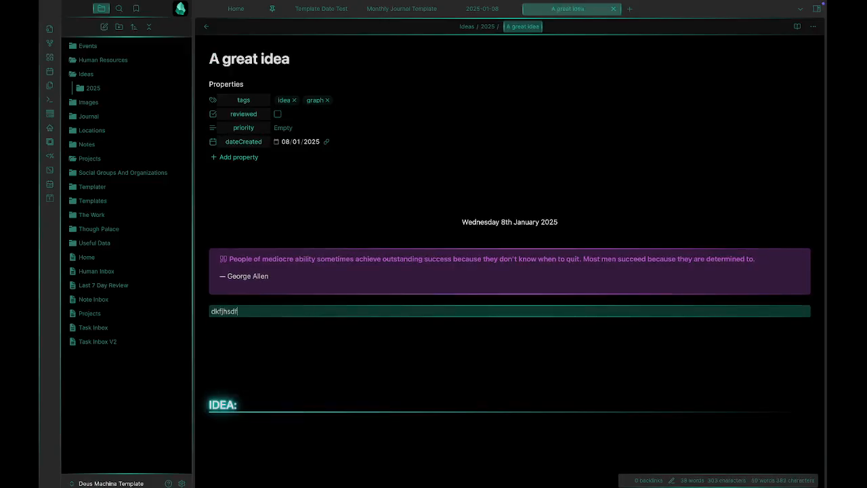
left_click(416, 405)
scroll(289, 368, "down", 5)
scroll(330, 372, "down", 3)
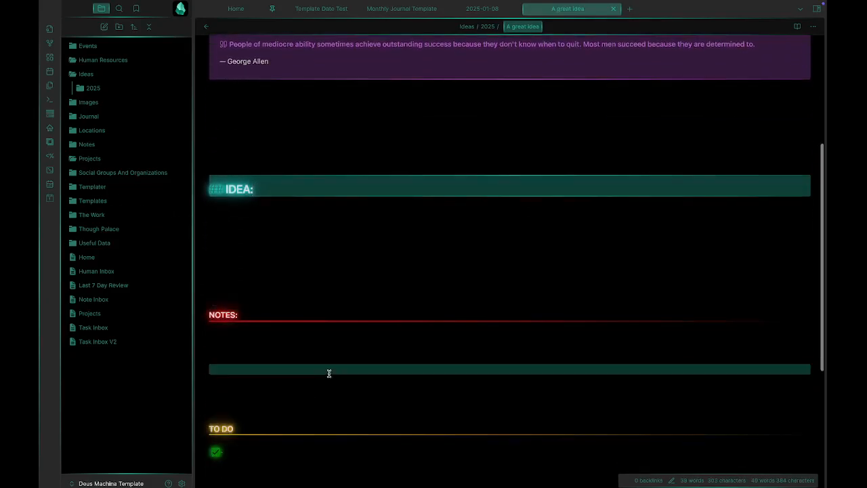
Open the Last 7 Day Review note and examine its completed tasks, created notes and task list
left_click(117, 285)
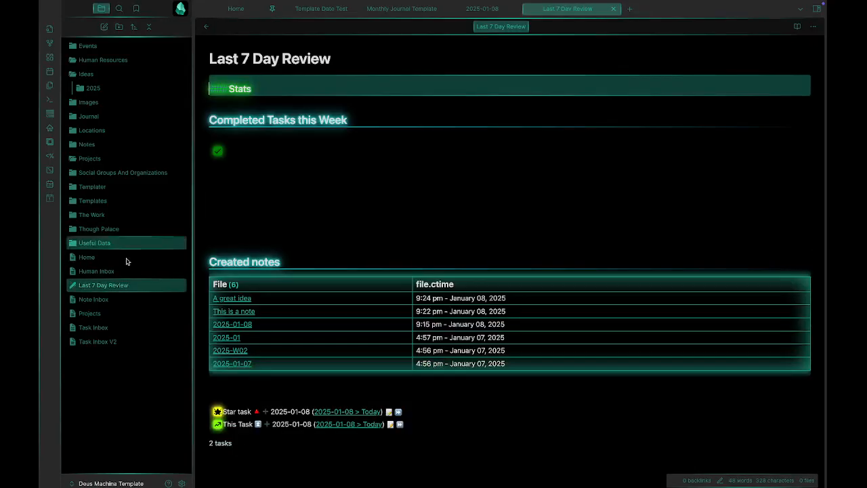
scroll(208, 265, "down", 2)
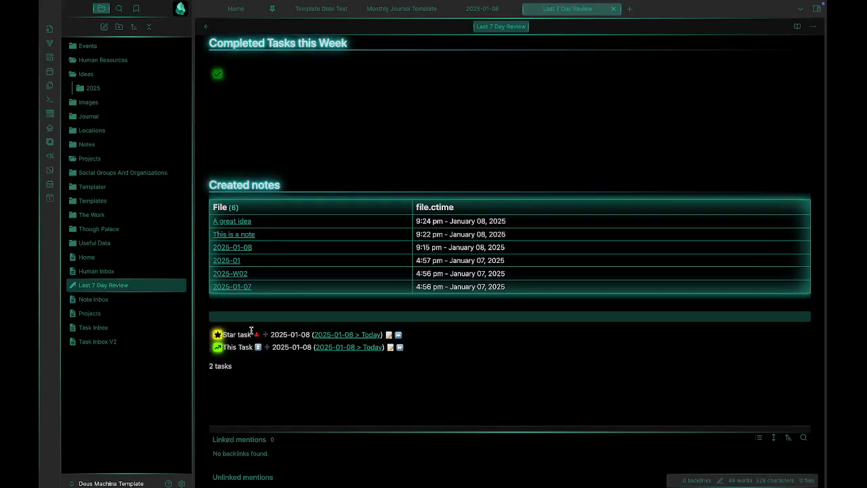
scroll(309, 125, "up", 2)
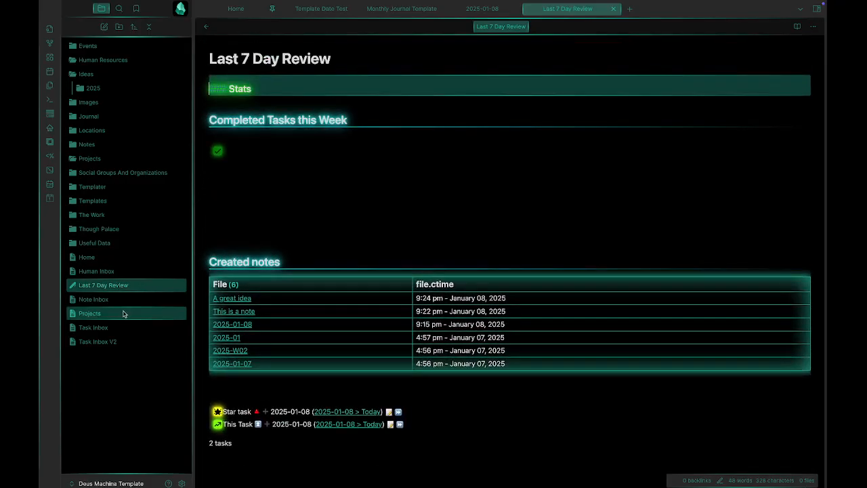
scroll(277, 300, "down", 4)
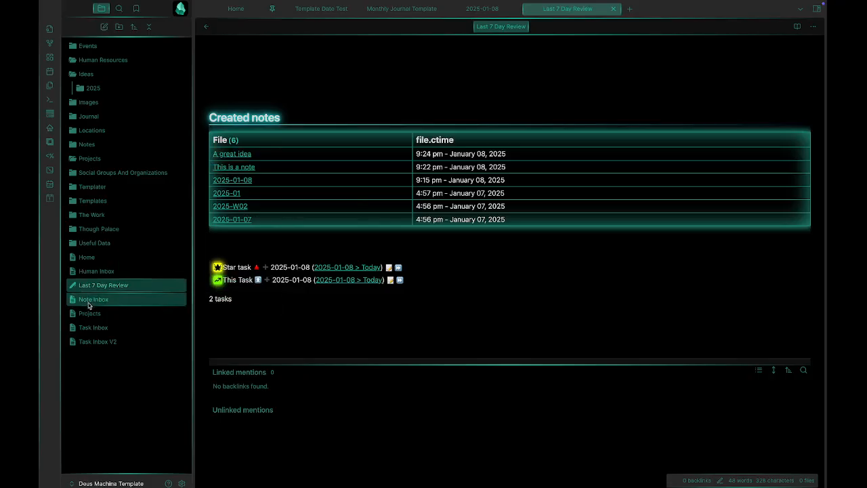
Browse the contents of the Useful Data, The Work and Journal folders
left_click(120, 244)
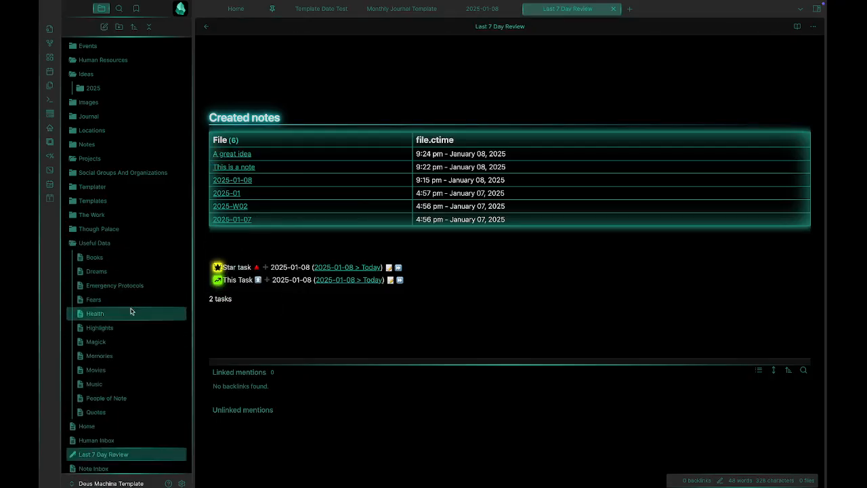
left_click(115, 244)
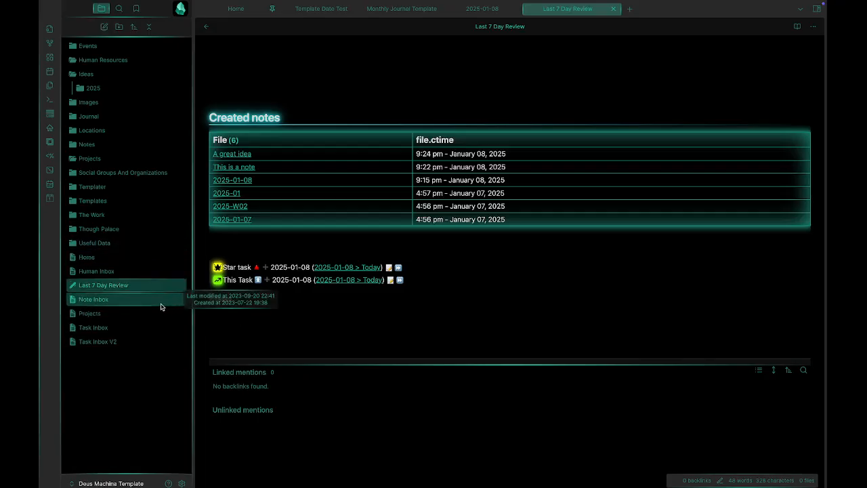
left_click(135, 215)
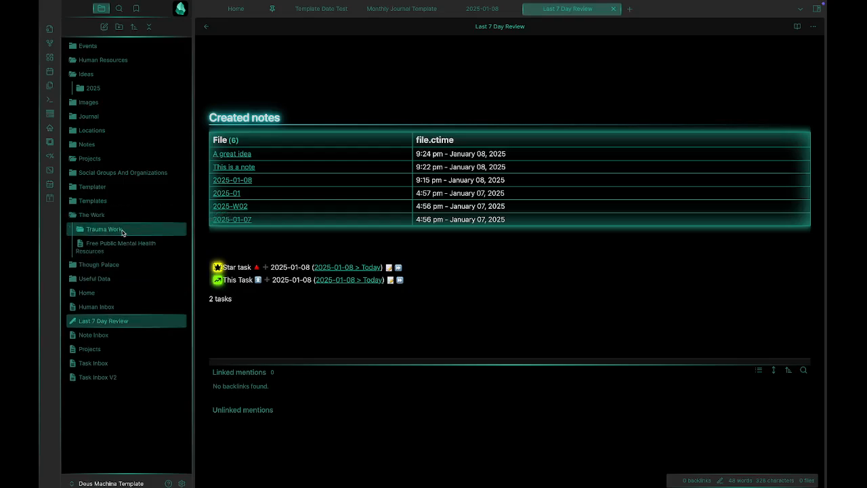
left_click(130, 215)
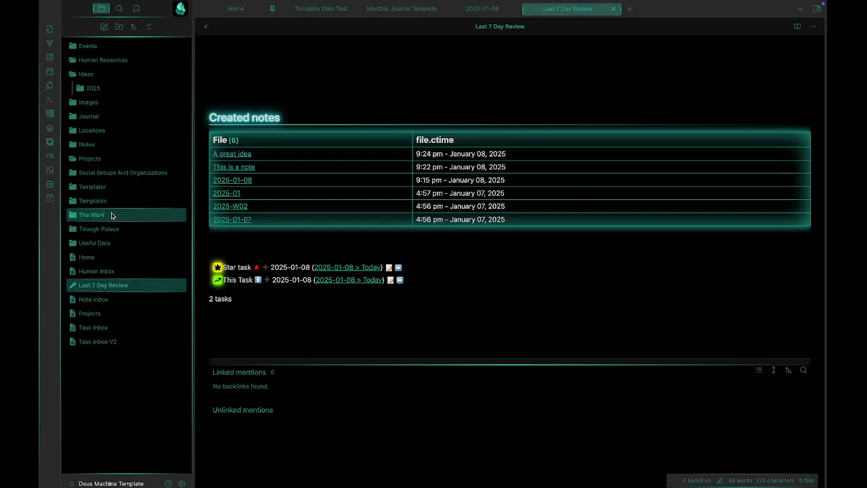
left_click(112, 116)
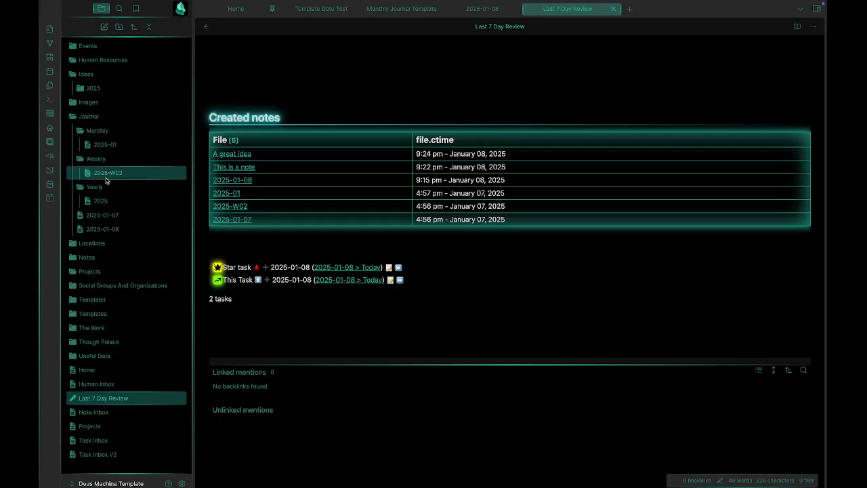
Close the Journal folder and browse the Though Palace folder, including its Entertainment, Knowledge Base and Noteable People subfolders
left_click(99, 118)
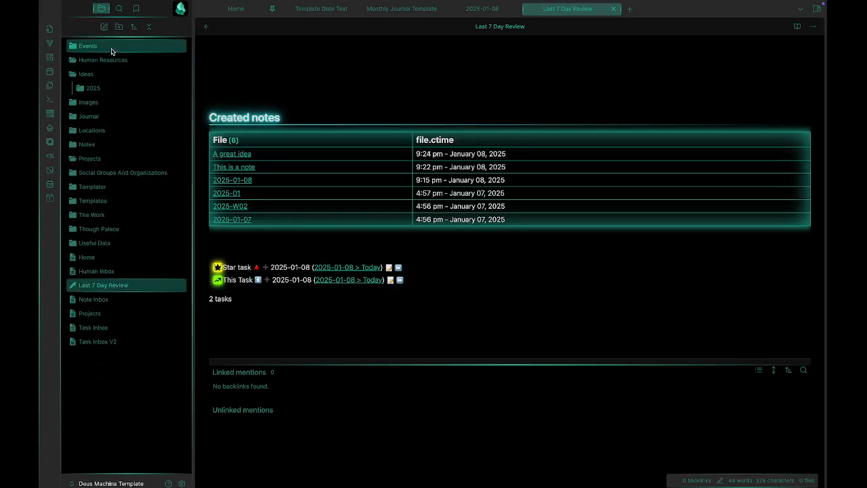
left_click(117, 230)
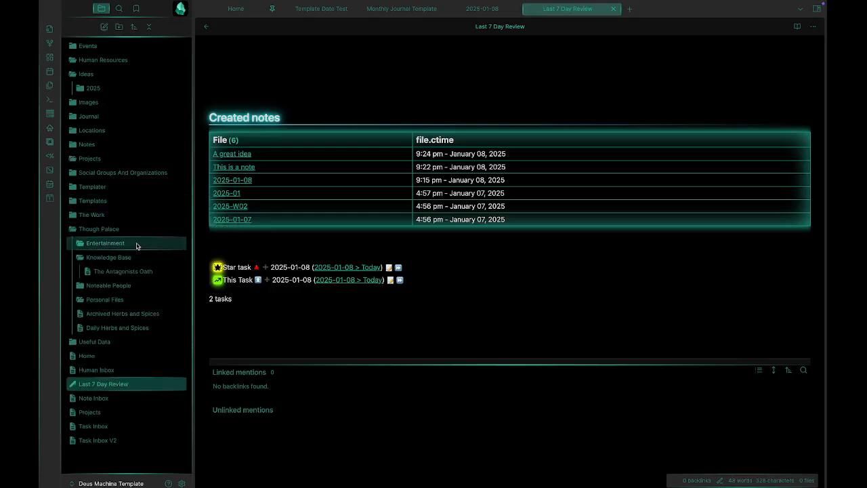
left_click(121, 259)
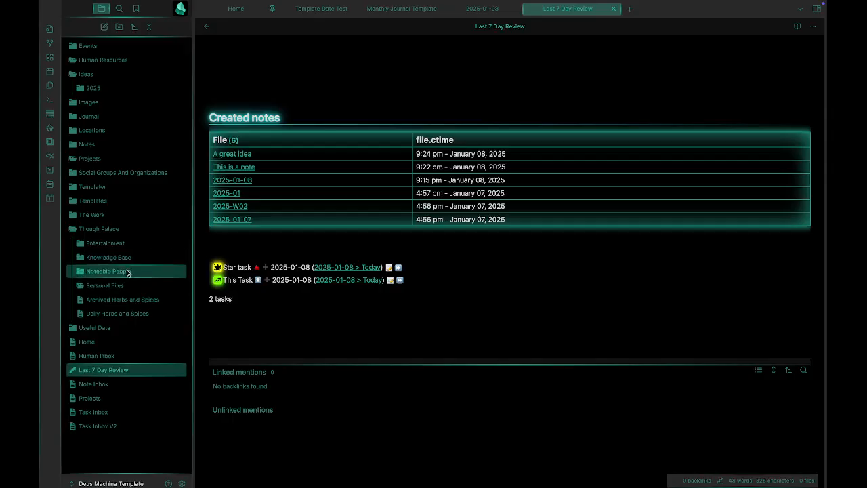
left_click(117, 263)
left_click(129, 261)
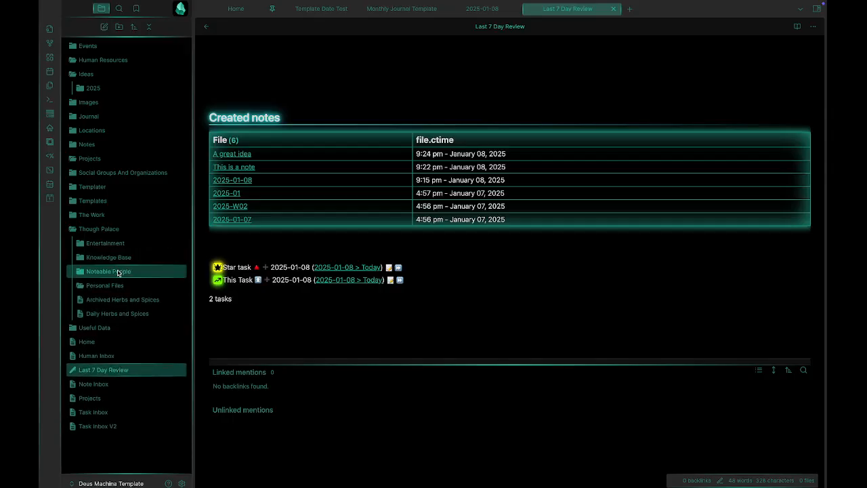
Open the Daily Herbs and Spices note and read its quotes and reflections through to the end
left_click(118, 314)
scroll(374, 154, "down", 5)
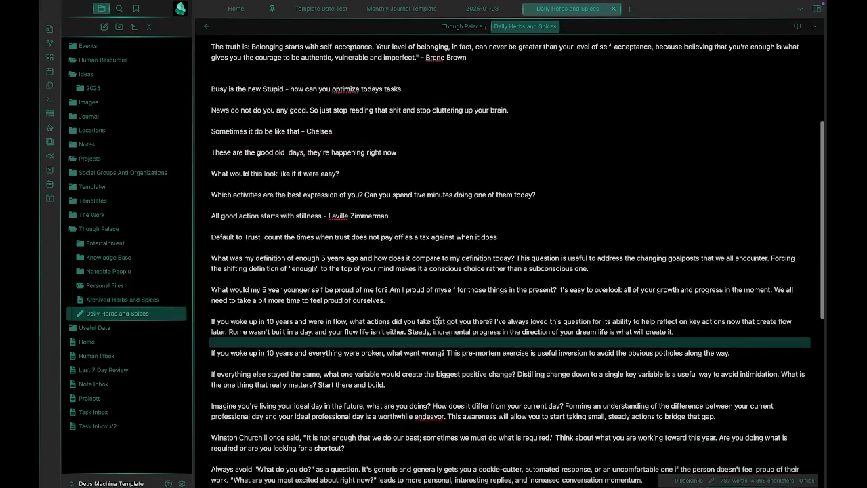
scroll(379, 216, "down", 3)
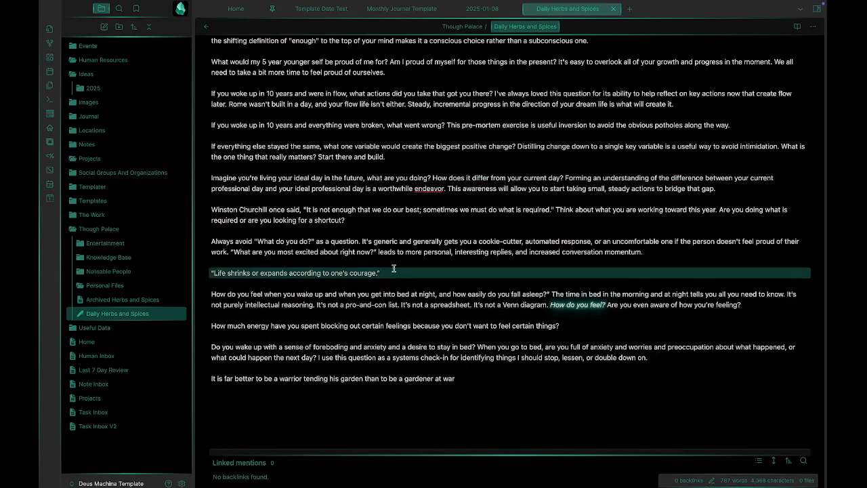
Try out a new entry below the last quote in Daily Herbs and Spices and erase it again
left_click(455, 399)
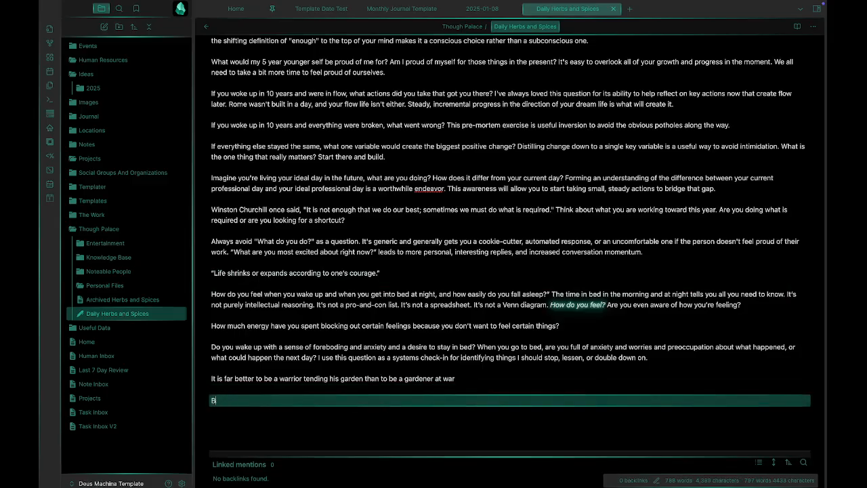
key("BackSpace")
key("BackSpace")
key("BackSpace")
Look back through the earlier quotes in Daily Herbs and Spices and open the Archived Herbs and Spices note
scroll(233, 296, "up", 6)
left_click(233, 296)
scroll(237, 176, "down", 3)
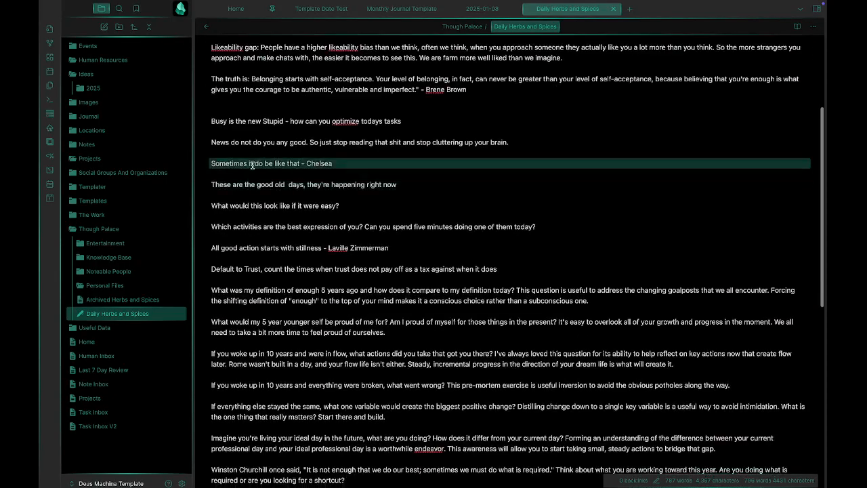
left_click(112, 299)
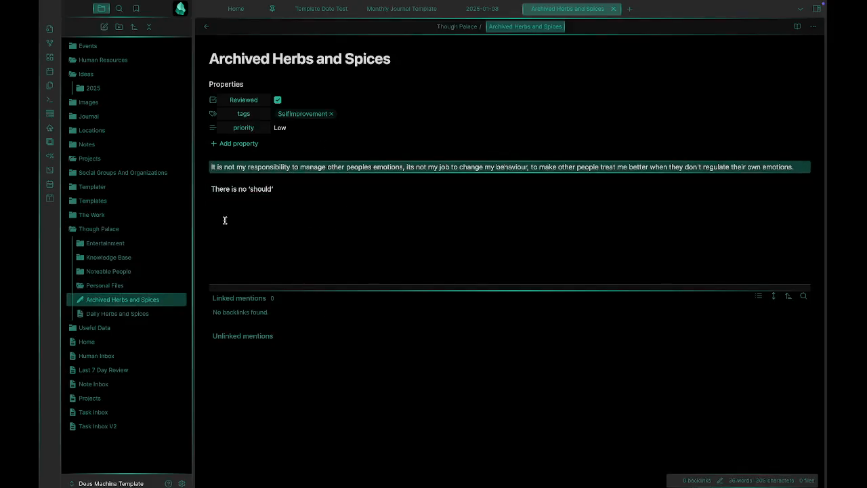
Close the Though Palace folder and view the Note Inbox, Last 7 Day Review and Human Inbox notes
left_click(92, 229)
left_click(118, 300)
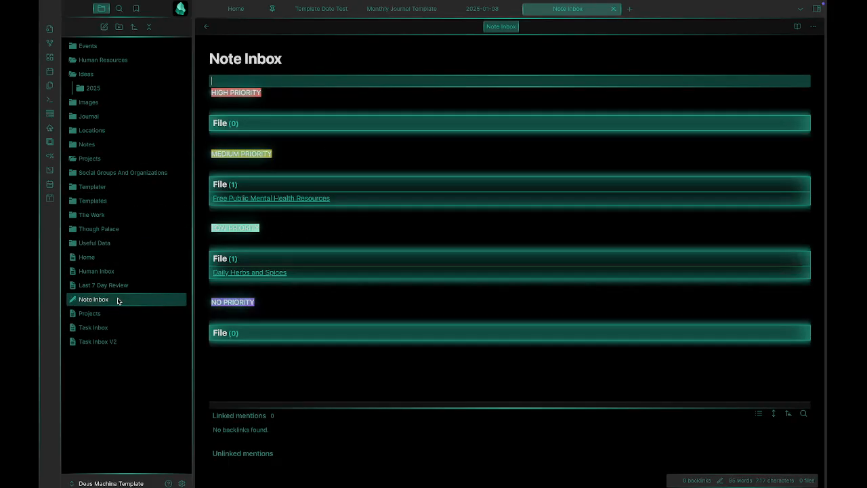
left_click(129, 285)
left_click(137, 270)
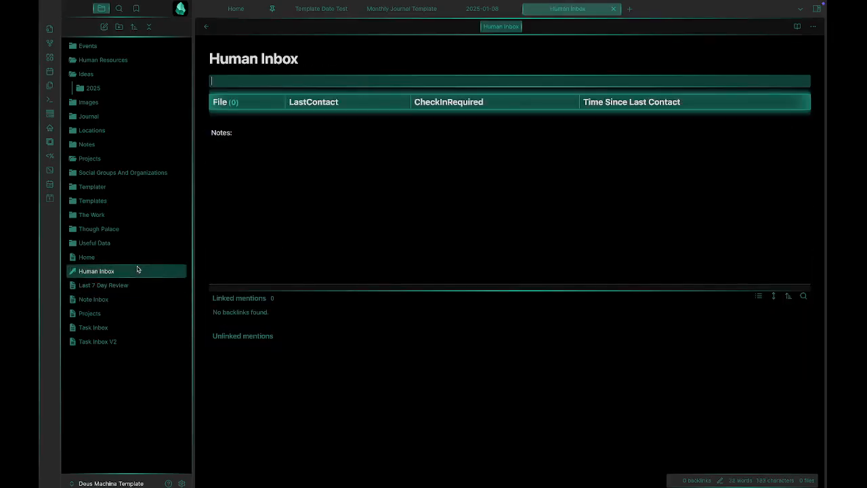
Create an event from Home's Quick Add Menu and title it "This was a thing"
left_click(148, 257)
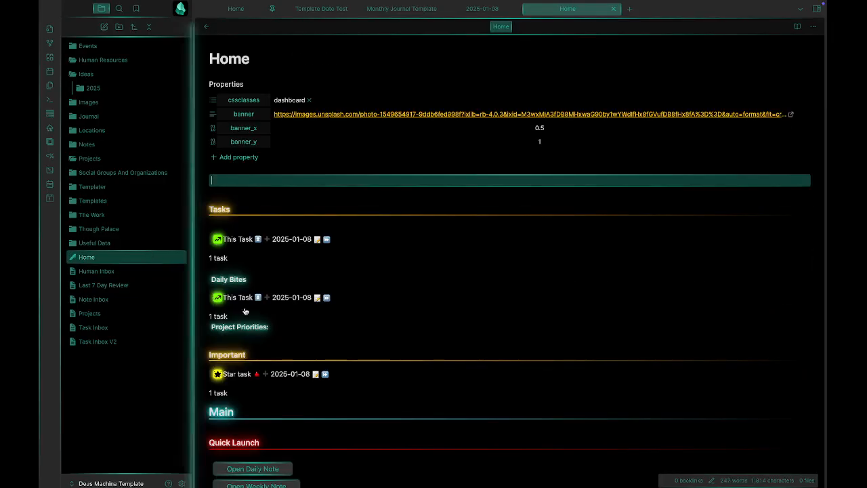
scroll(382, 373, "down", 5)
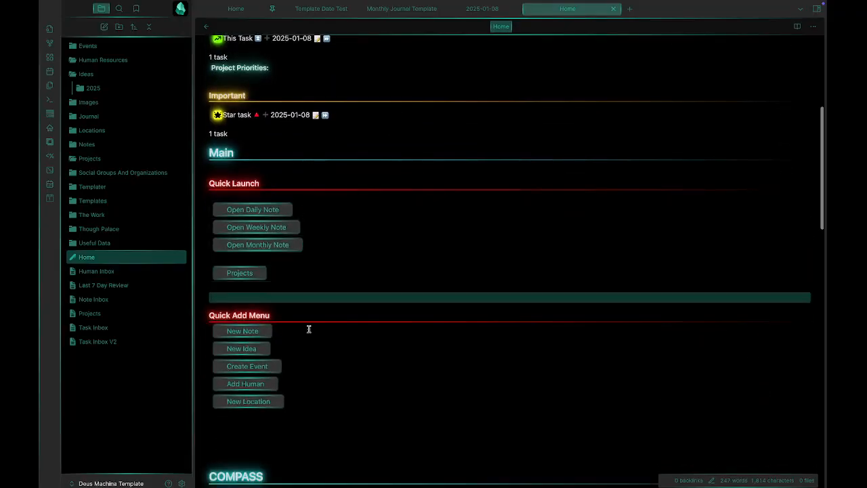
scroll(308, 332, "down", 2)
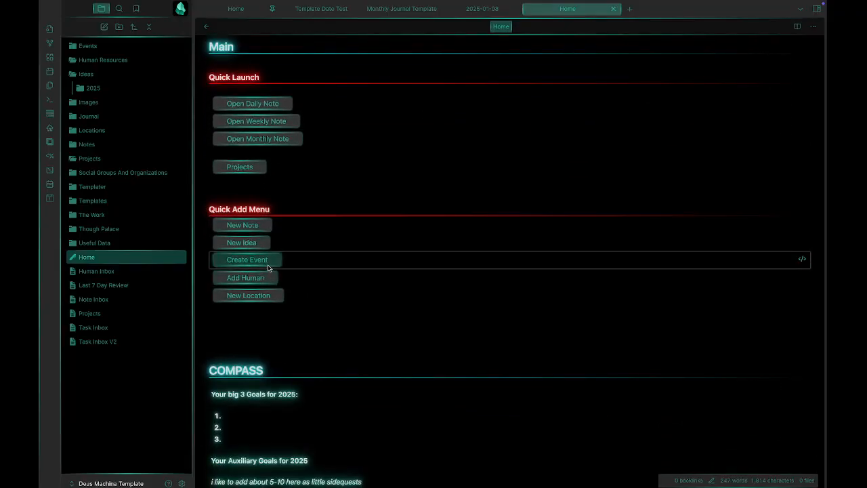
left_click(248, 260)
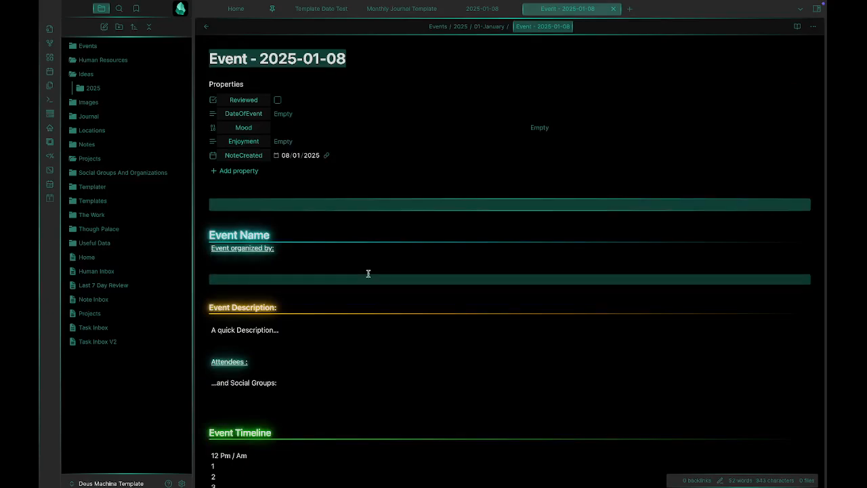
type("This was a thing")
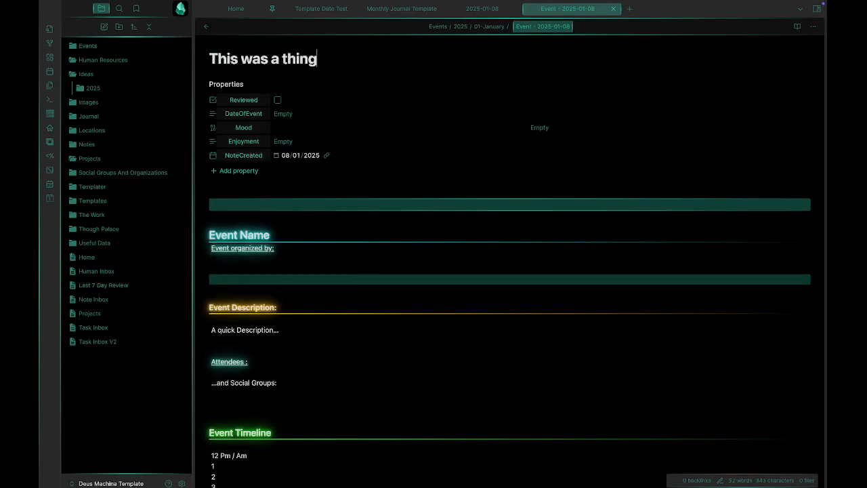
Examine the event note's sections, from the description and timeline down to the follow-up tasks and debrief notes
left_click(344, 396)
scroll(344, 396, "down", 5)
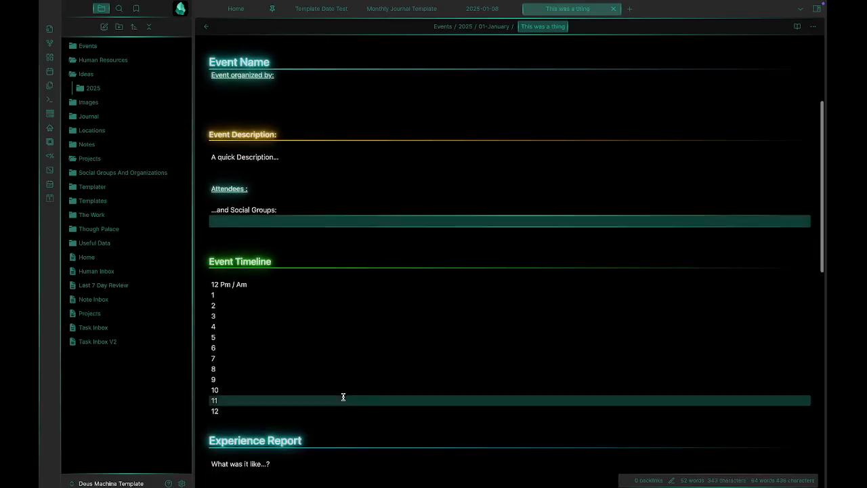
scroll(261, 362, "down", 5)
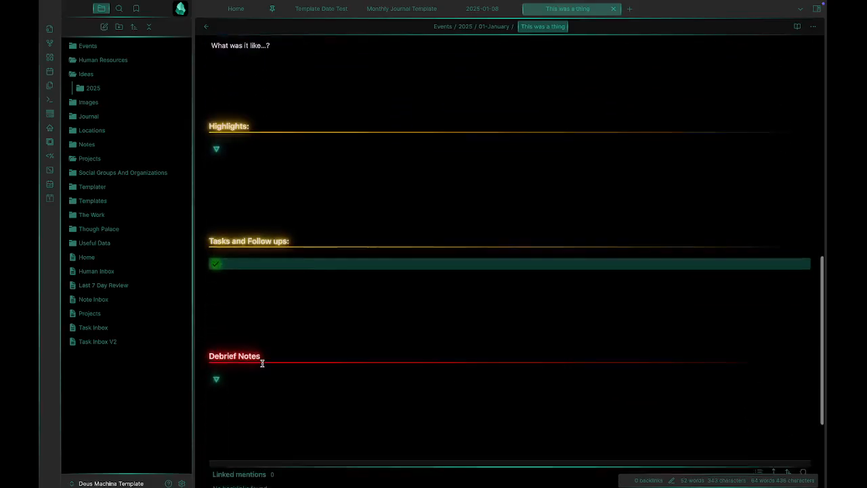
scroll(265, 250, "up", 10)
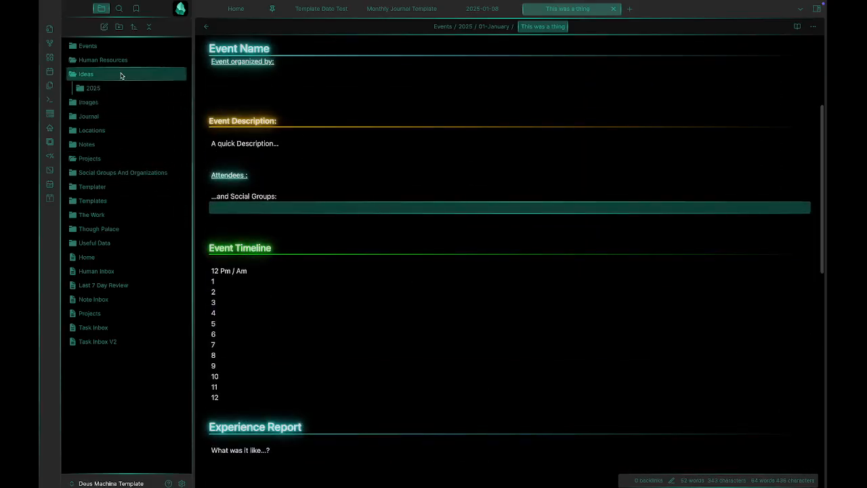
Find the new event in the Events folder and browse the Templater and Templates folders
left_click(129, 48)
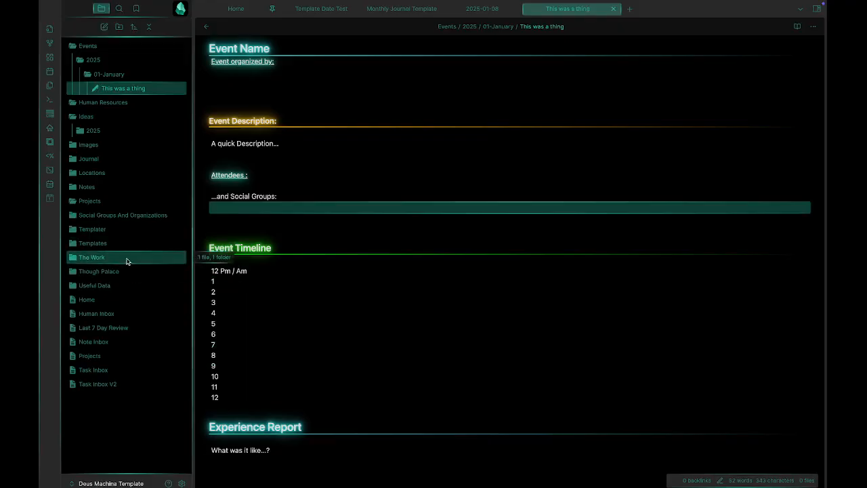
left_click(132, 234)
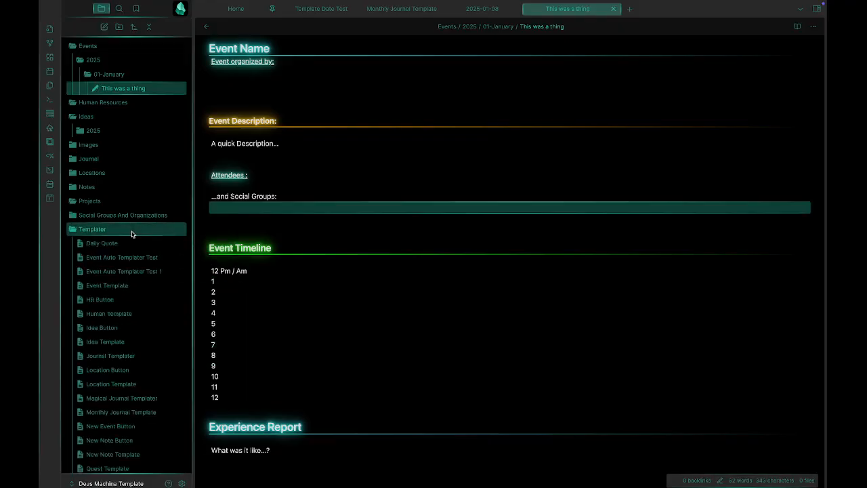
scroll(128, 273, "down", 2)
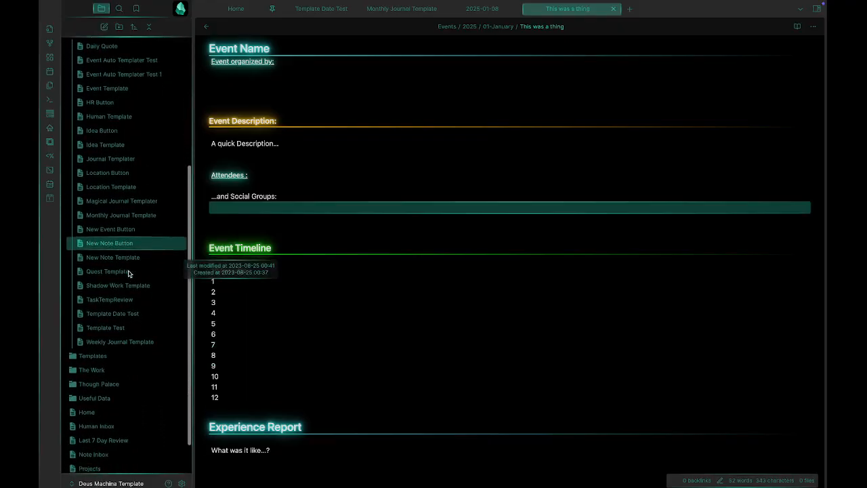
scroll(127, 203, "up", 3)
left_click(115, 138)
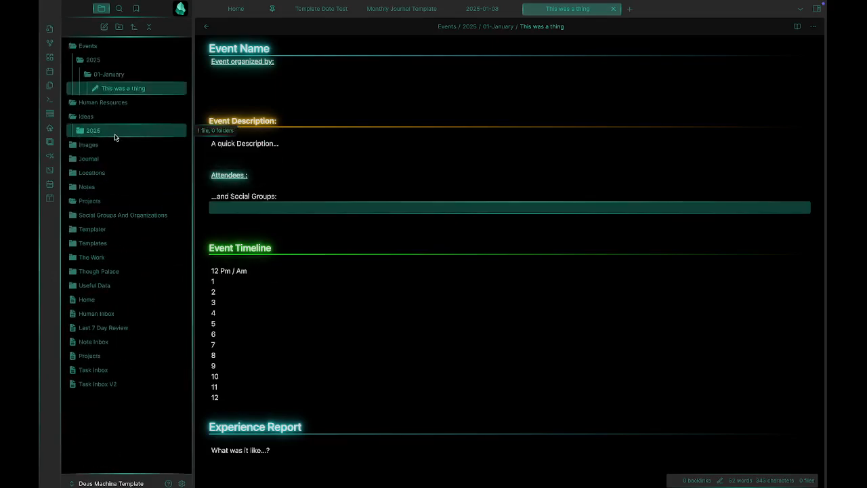
left_click(95, 47)
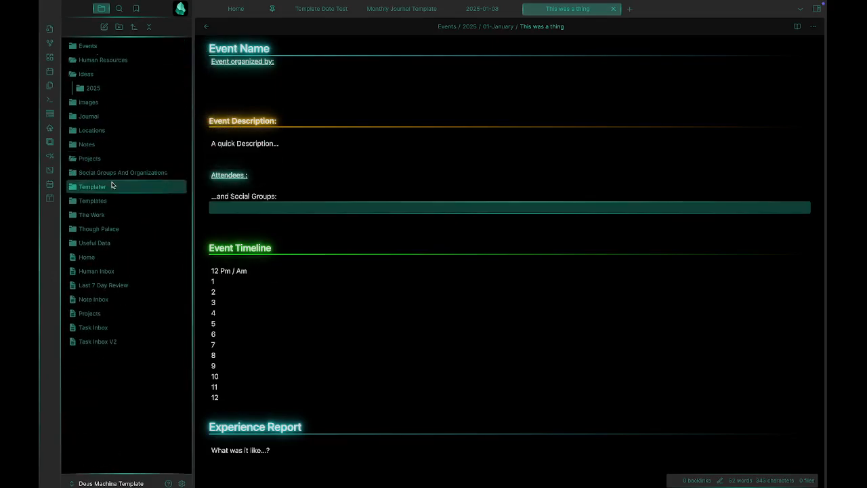
left_click(108, 199)
left_click(107, 200)
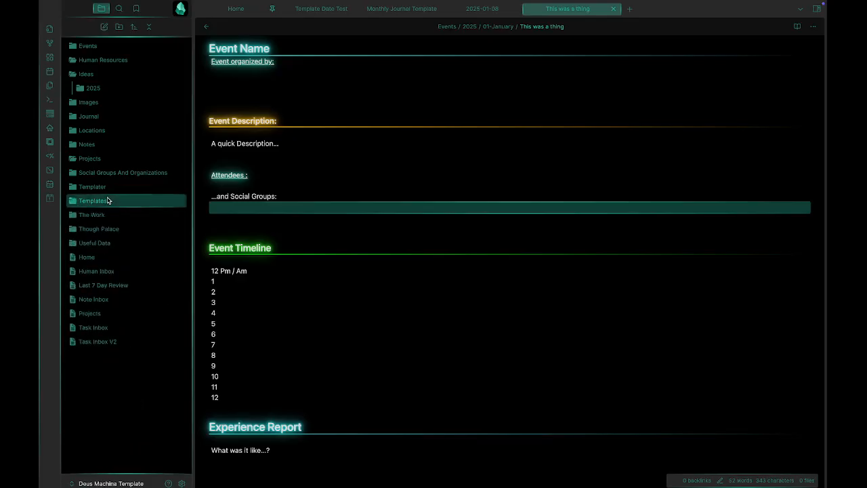
Return to the Home note, look over its quick menus and open today's daily note
left_click(206, 26)
scroll(307, 248, "down", 2)
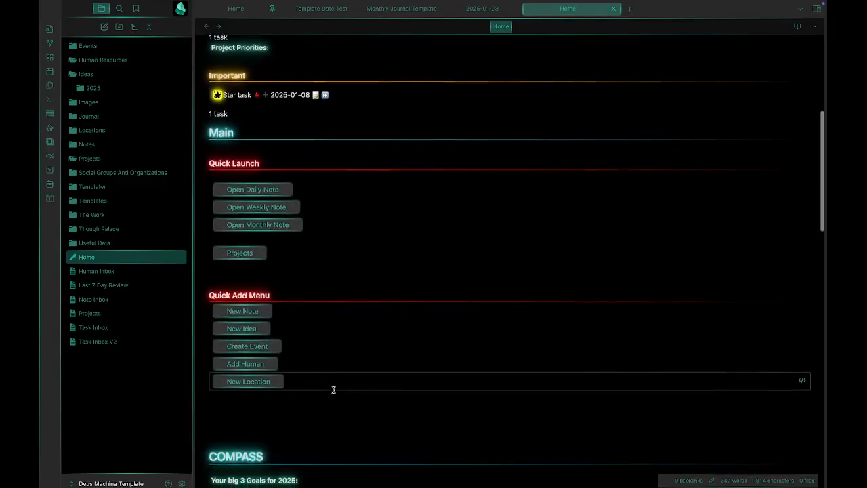
scroll(333, 389, "down", 3)
scroll(297, 284, "up", 2)
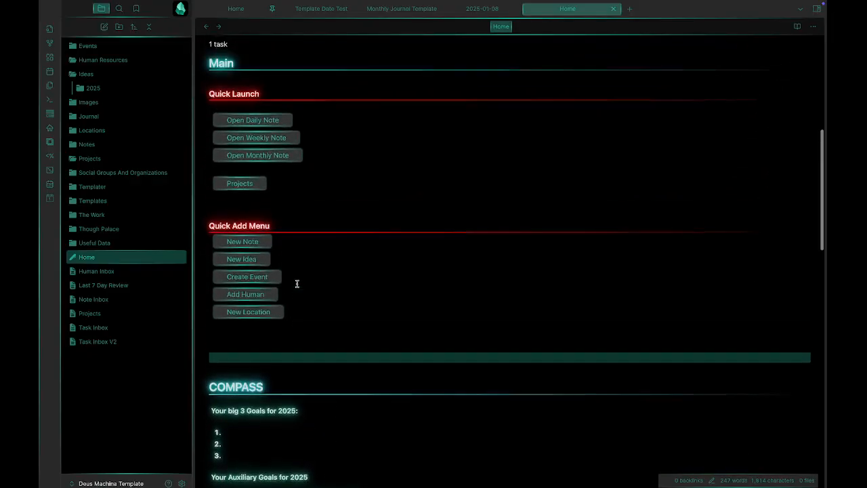
left_click(274, 152)
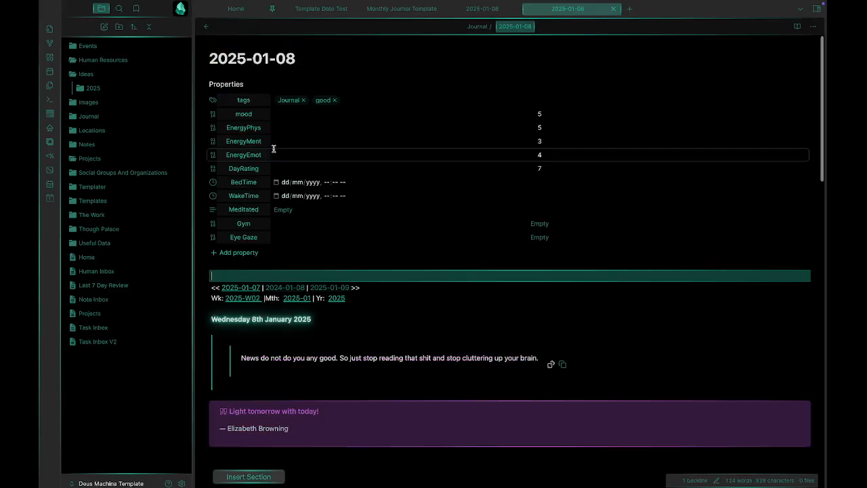
Look over the daily note's properties, quotes and timed section, and place the cursor after "In here"
scroll(509, 382, "down", 3)
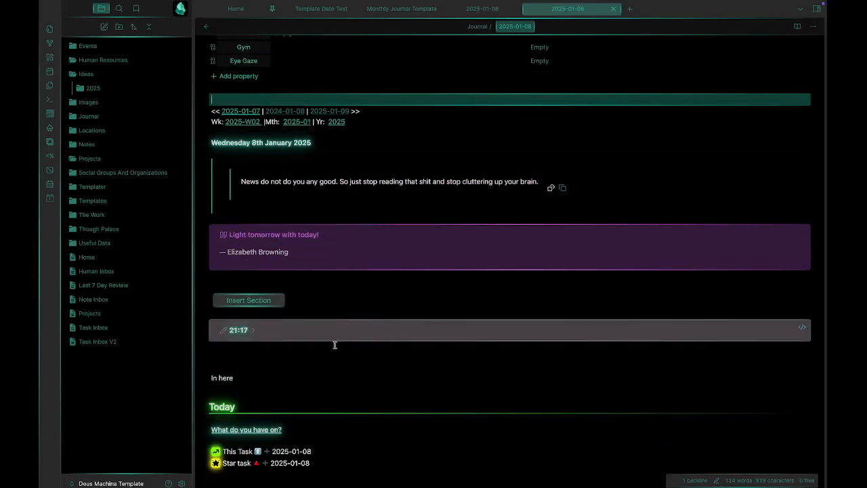
left_click(325, 362)
scroll(271, 359, "down", 1)
left_click(267, 333)
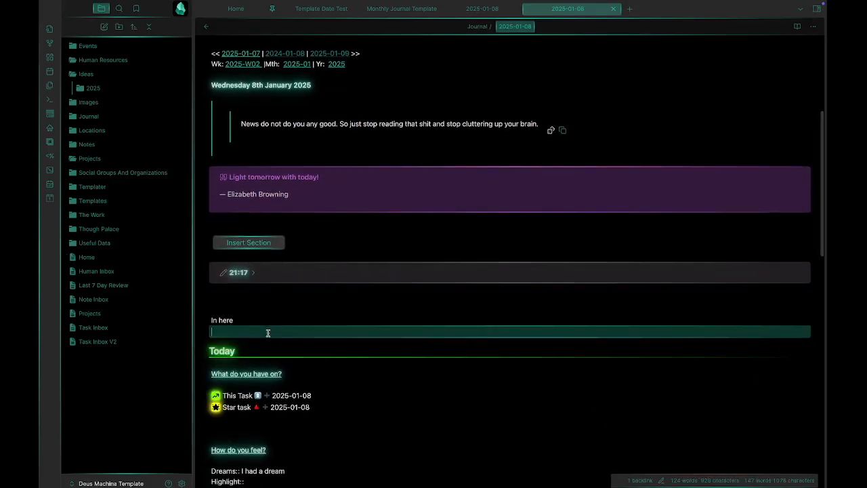
left_click(293, 318)
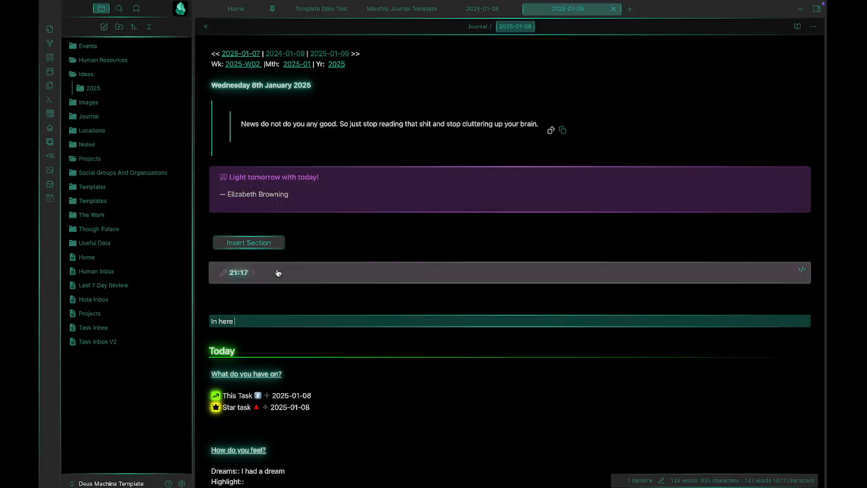
Insert a time-stamped section into the daily note and write "this was an uneventful evening" in it
left_click(270, 243)
left_click(278, 241)
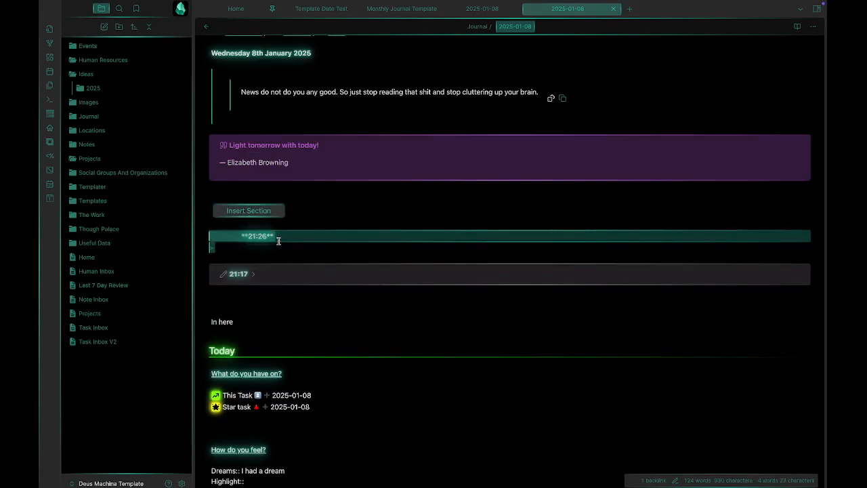
left_click(269, 246)
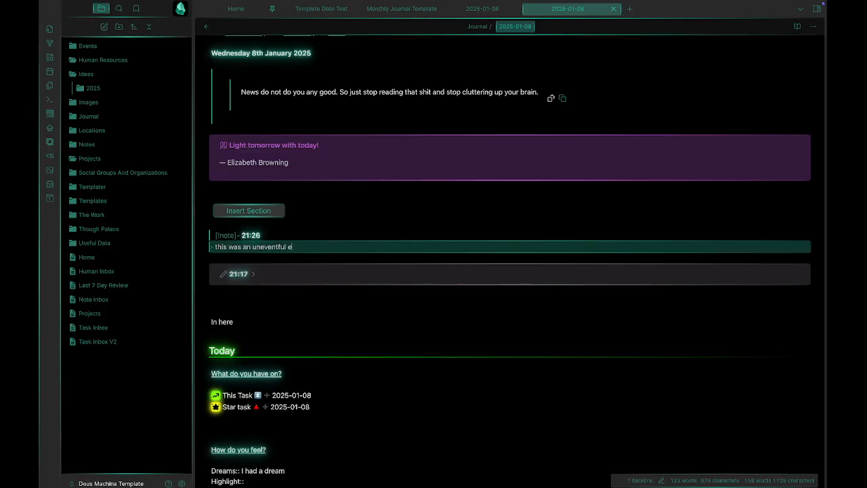
key("Return")
key("Return")
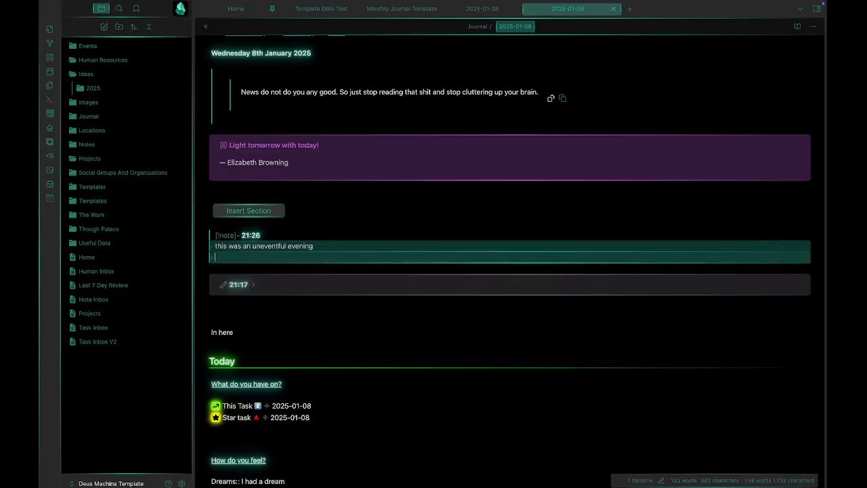
Delete both time-stamped sections above "In here" in the daily note
left_click_drag(263, 310, 244, 225)
key("BackSpace")
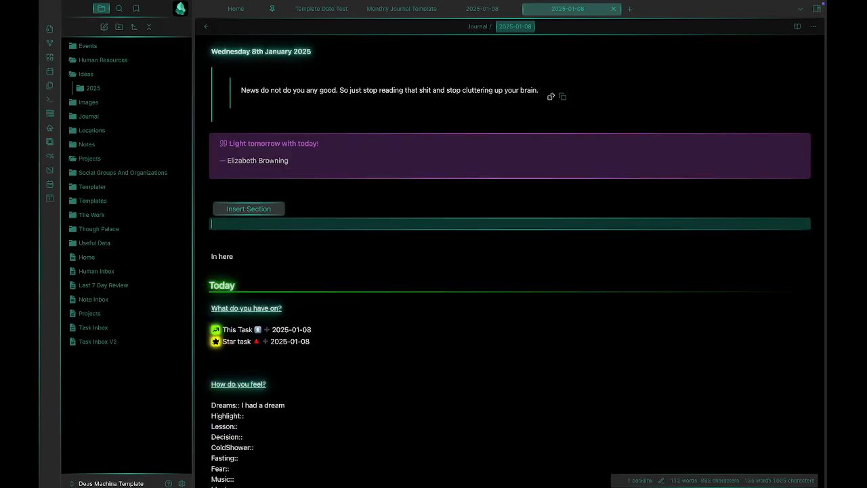
Delete the leftover "In here" line and the surplus blank lines above the Today heading in the daily note
left_click(263, 253)
key("Return")
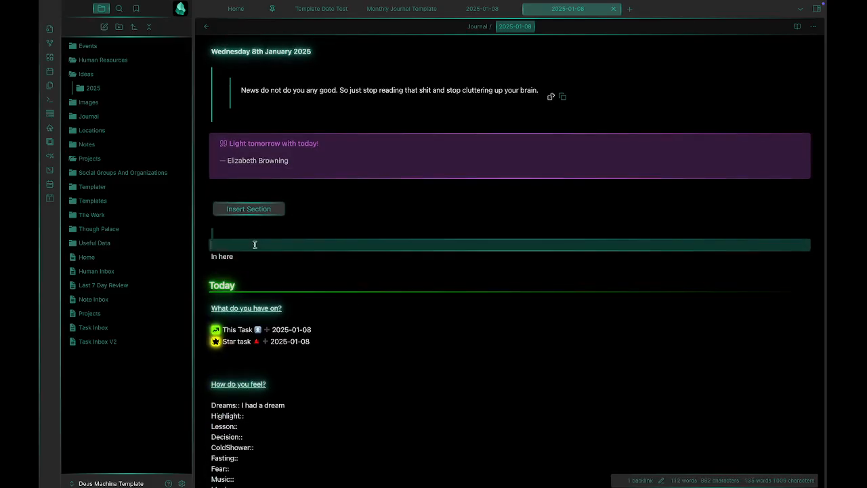
key("BackSpace")
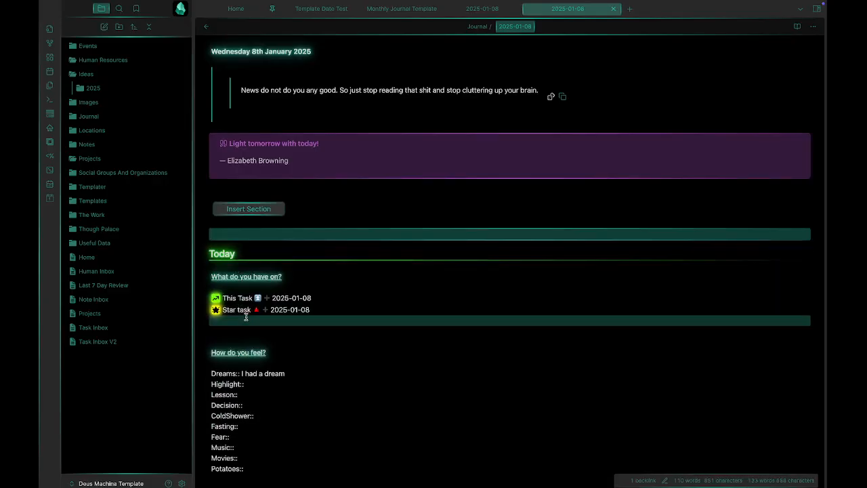
Open the 2025 yearly note linked from the daily note and look through its review questions, Compass categories and closing sections
scroll(399, 408, "up", 5)
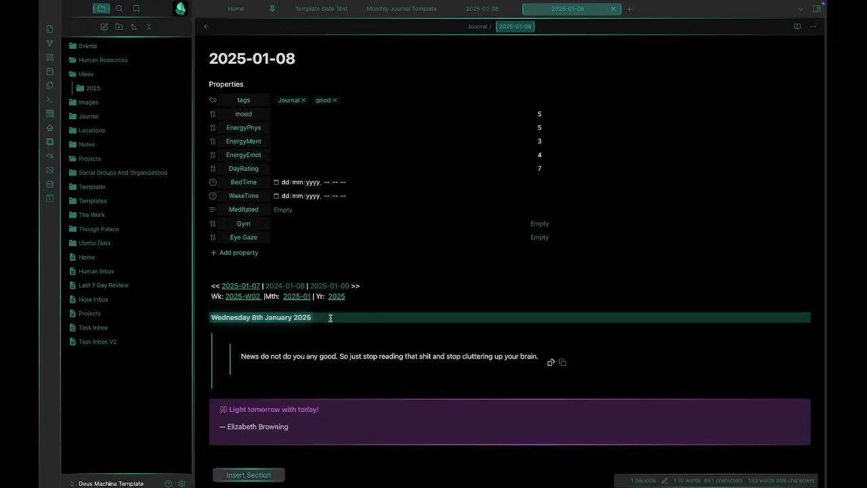
left_click(337, 297)
scroll(413, 321, "down", 1)
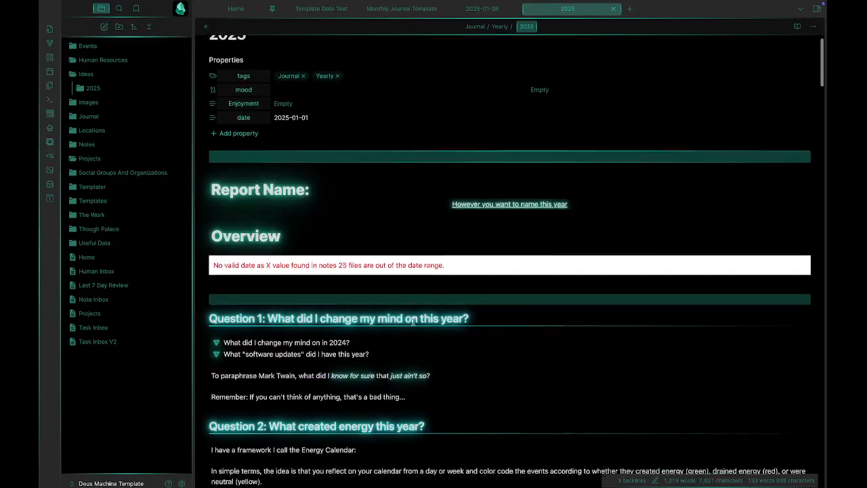
scroll(362, 155, "down", 1)
scroll(362, 155, "down", 2)
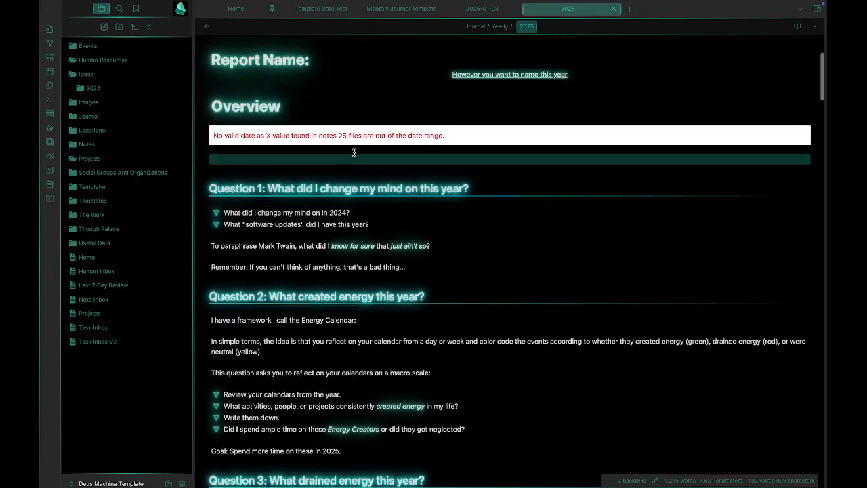
scroll(364, 188, "down", 2)
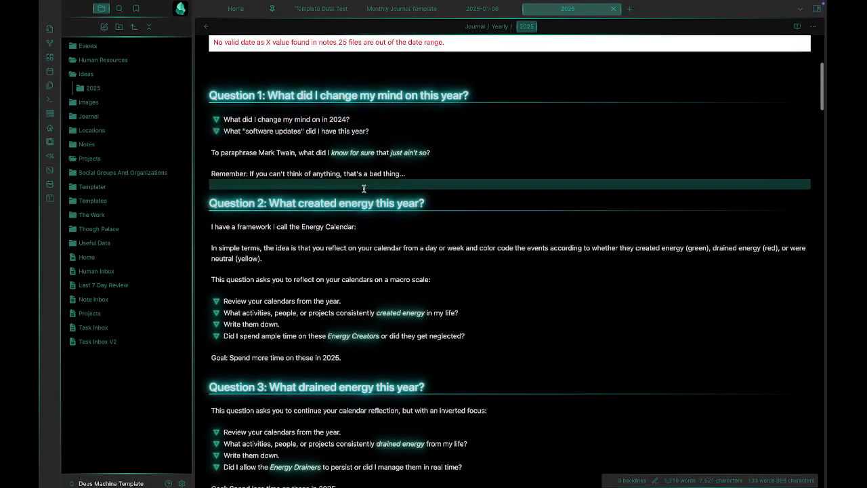
scroll(364, 188, "down", 2)
scroll(427, 174, "down", 8)
scroll(427, 173, "down", 15)
scroll(427, 174, "down", 15)
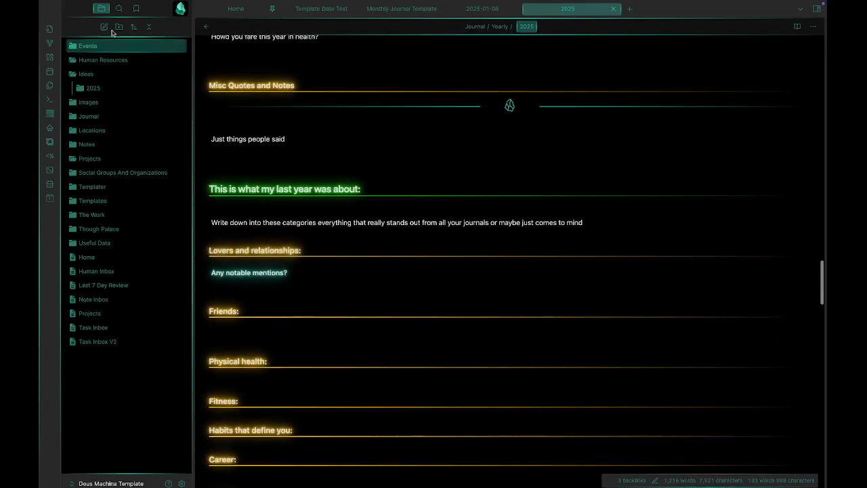
scroll(327, 267, "down", 10)
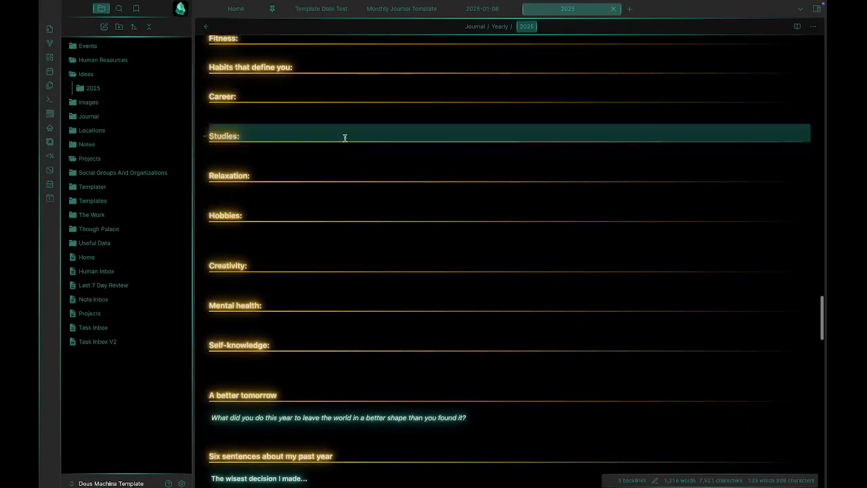
scroll(346, 291, "down", 7)
scroll(346, 291, "down", 10)
scroll(435, 262, "down", 10)
Look back over the yearly note from its closing sections to its properties, and expand the Journal folder in the file list
scroll(318, 196, "up", 2)
scroll(471, 250, "up", 10)
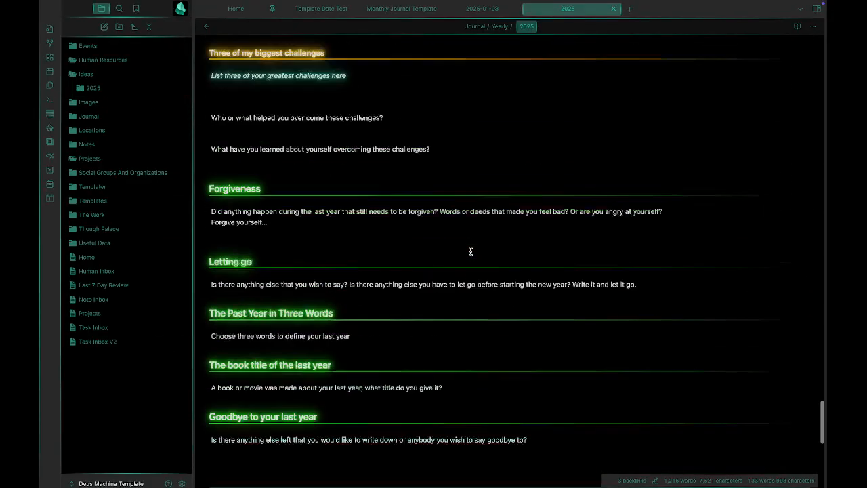
scroll(470, 251, "up", 2)
left_click(445, 142)
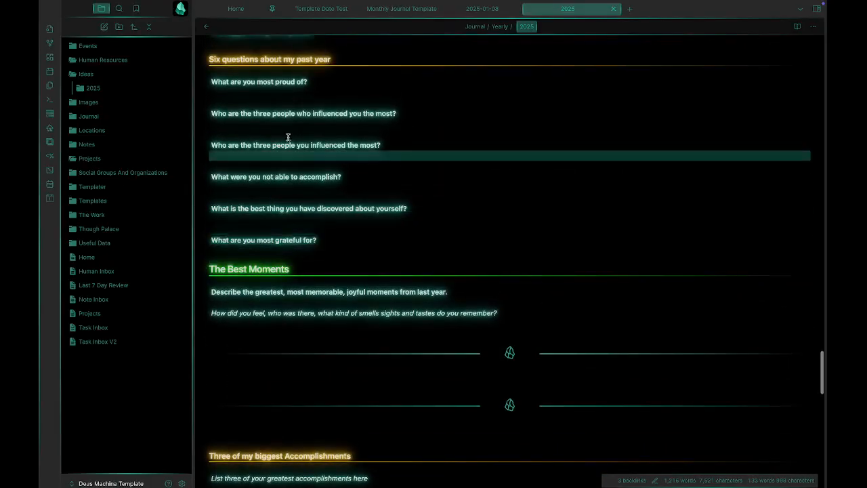
scroll(465, 149, "up", 3)
scroll(465, 149, "up", 20)
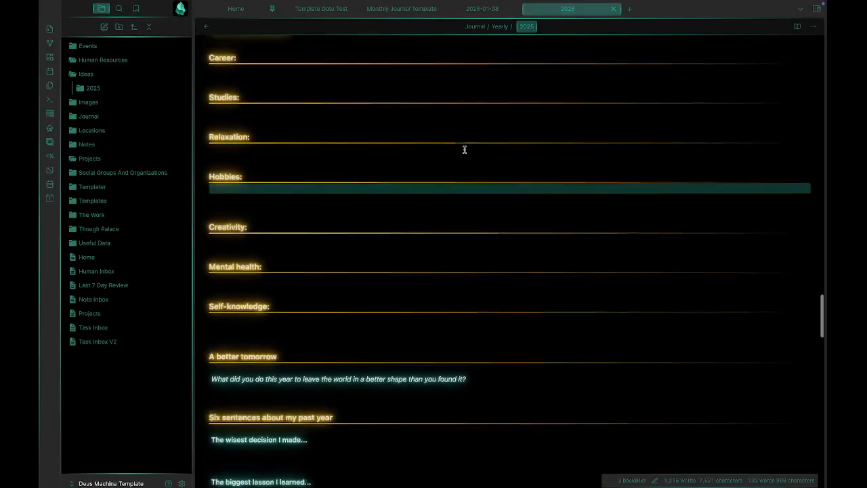
scroll(465, 149, "up", 20)
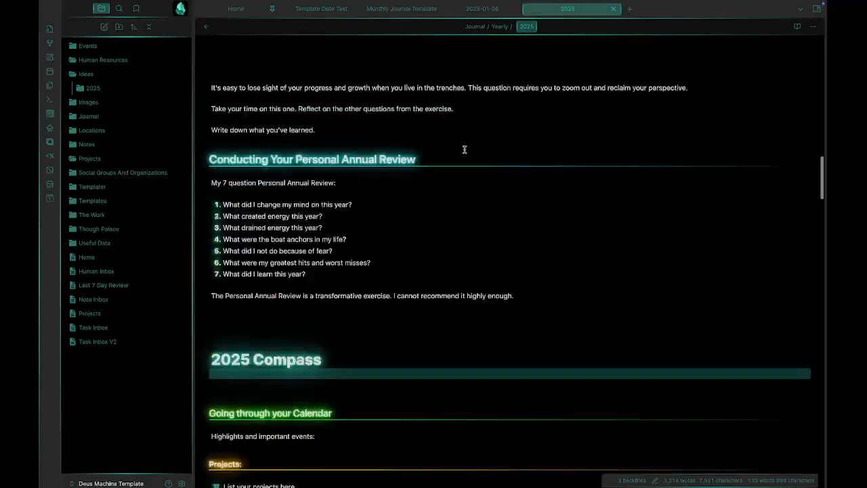
scroll(465, 149, "up", 6)
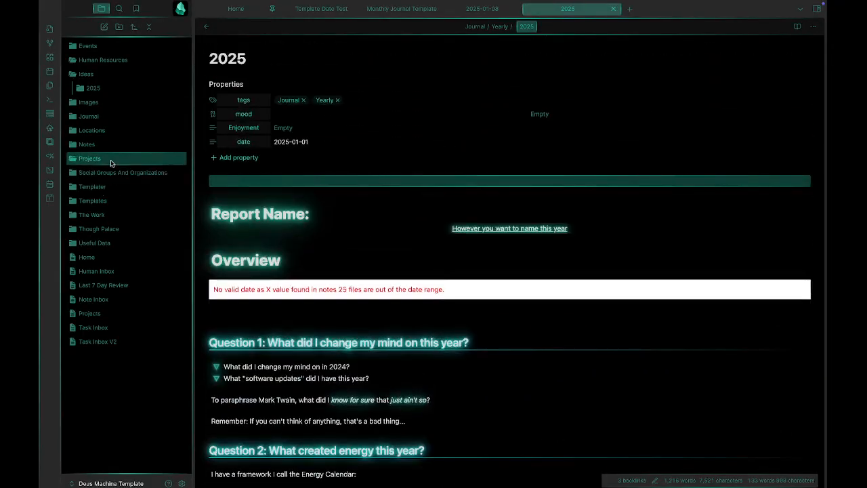
left_click(112, 115)
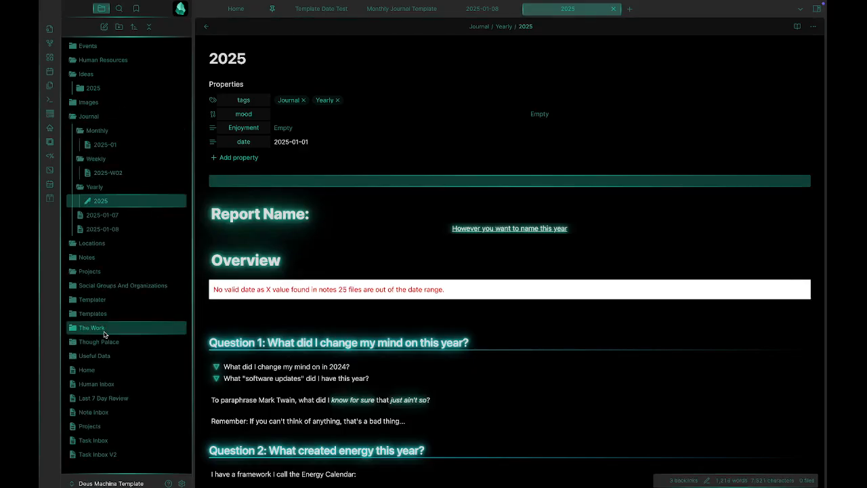
Open the Home note and look over its tasks, quick launch and quick add menus, and Compass section
left_click(116, 369)
scroll(442, 354, "down", 5)
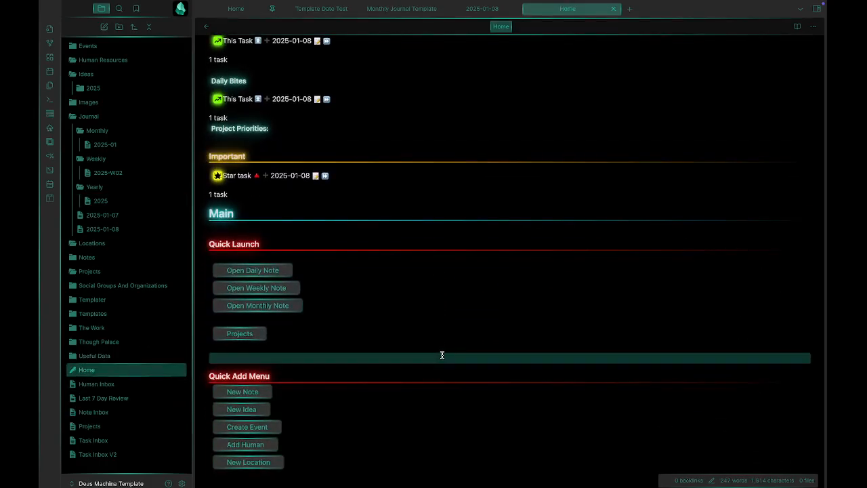
scroll(430, 268, "up", 5)
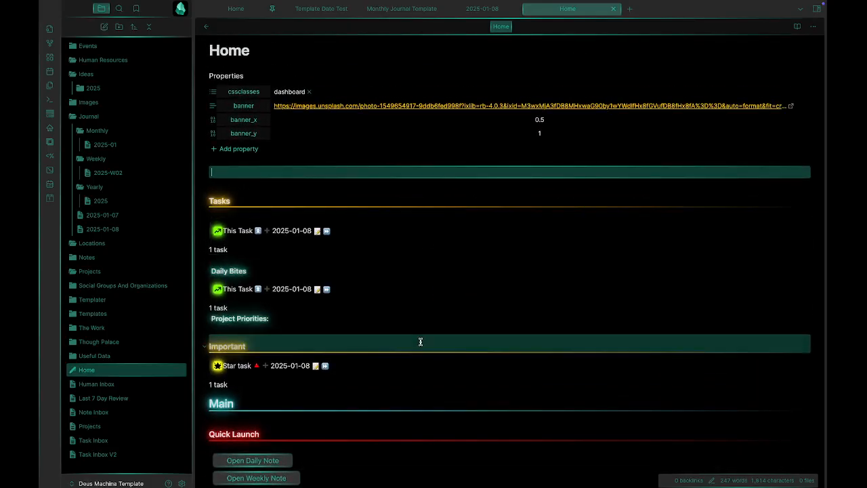
scroll(474, 341, "down", 5)
scroll(386, 257, "up", 2)
scroll(386, 258, "up", 1)
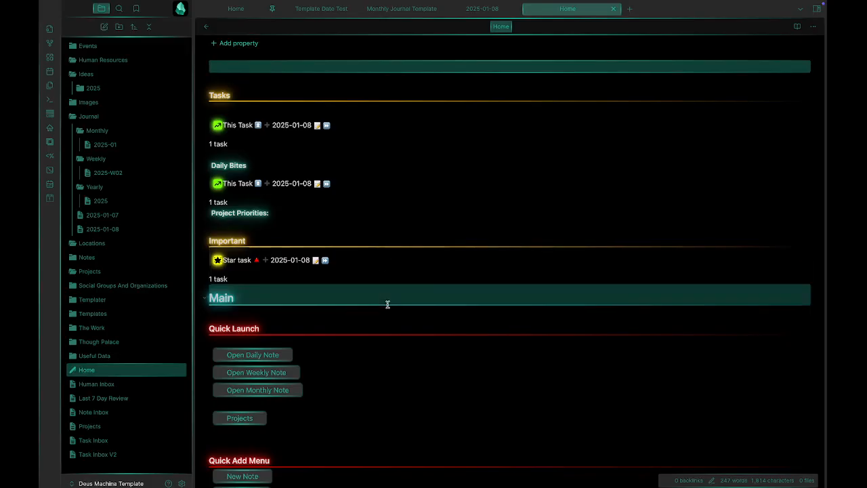
scroll(387, 304, "down", 5)
scroll(311, 326, "down", 2)
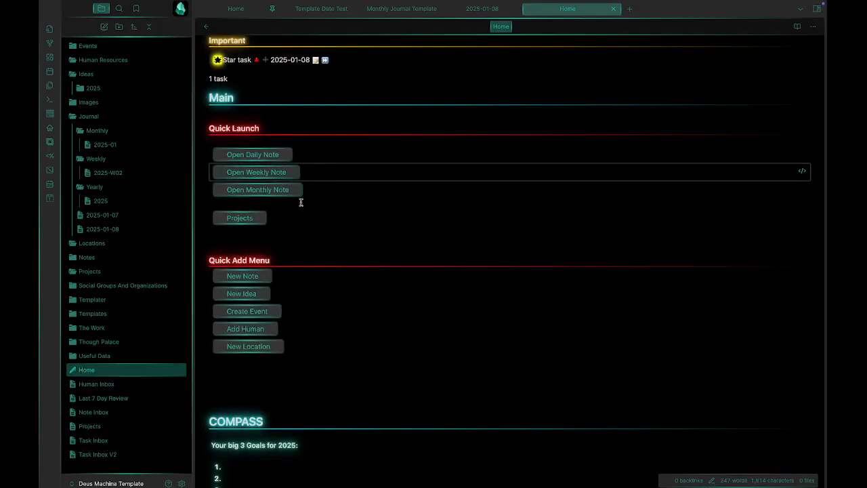
scroll(321, 190, "up", 10)
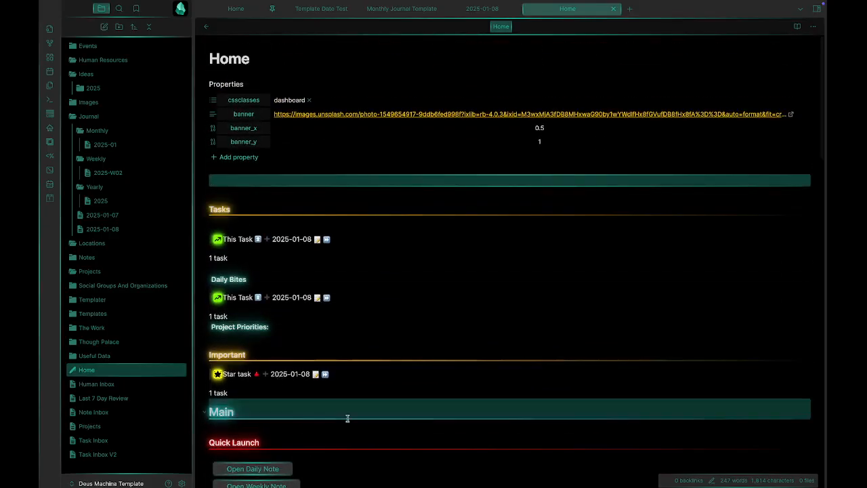
scroll(345, 418, "down", 2)
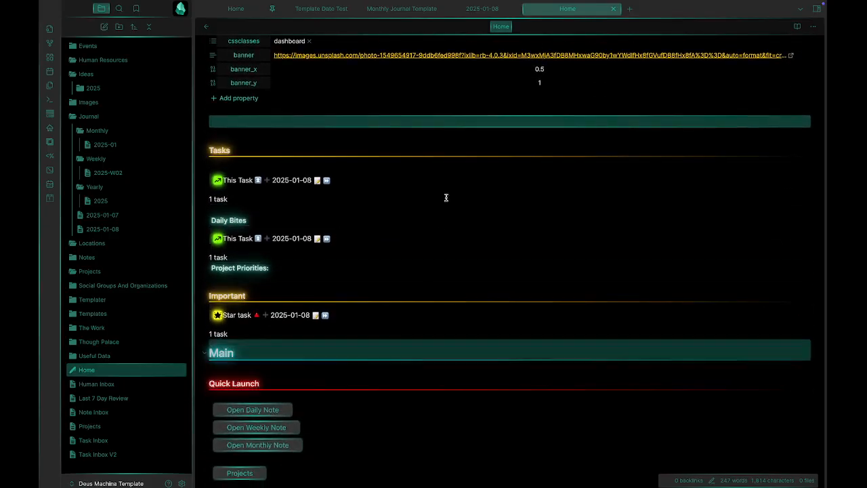
scroll(401, 291, "down", 16)
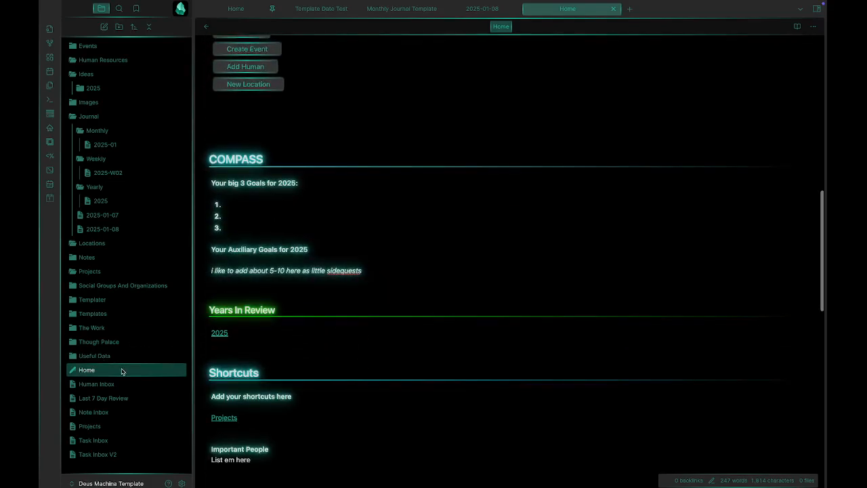
View the tasks in the Task Inbox note and in the Task Inbox V2 note
left_click(93, 441)
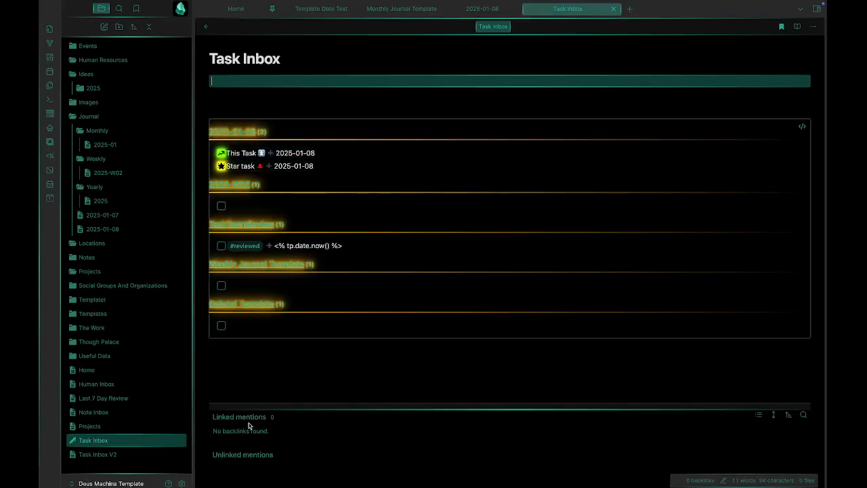
left_click(97, 455)
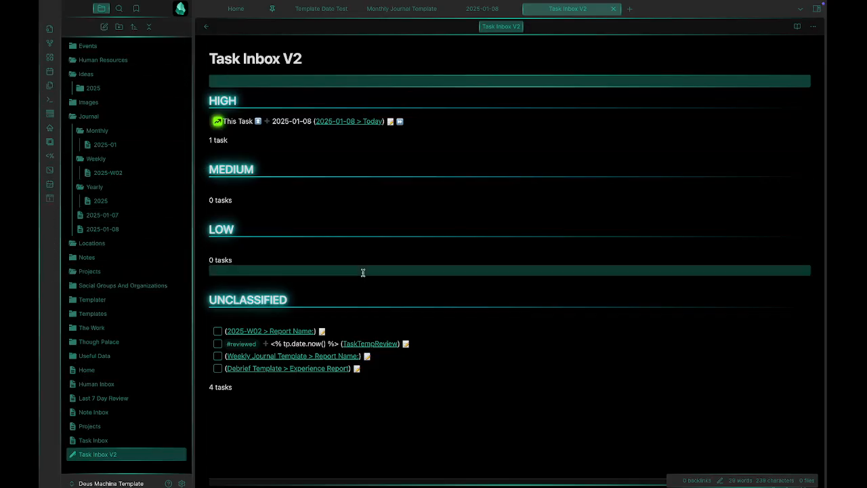
Return to the Home note and open today's daily note from its quick launch menu
left_click(102, 370)
scroll(342, 410, "down", 4)
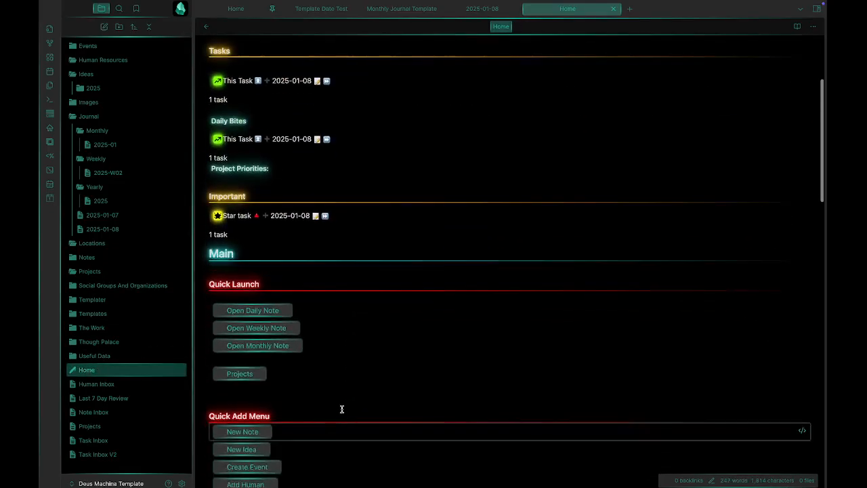
left_click(278, 310)
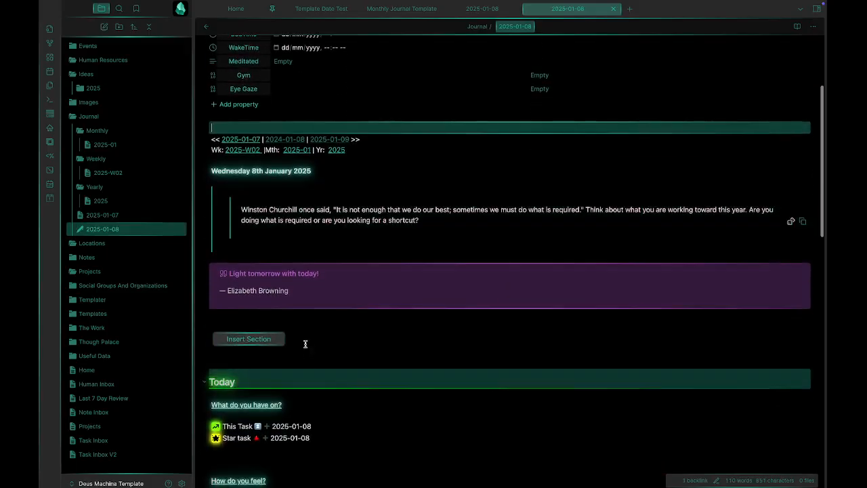
Open the daily note's local graph beside it using the slash command search "graph" on a blank line above Today
type("/gra")
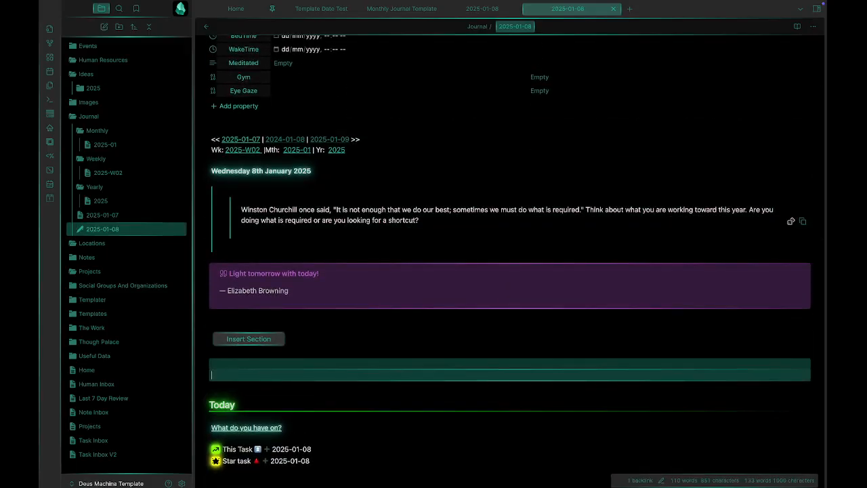
type("ph")
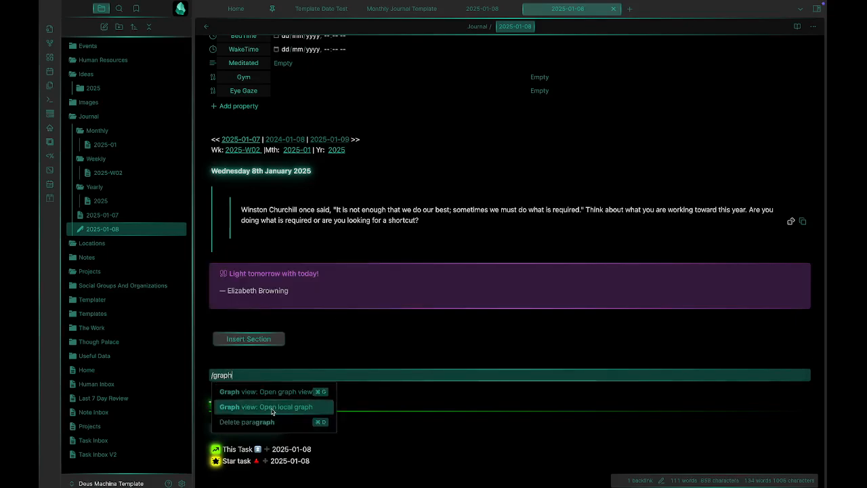
left_click(271, 408)
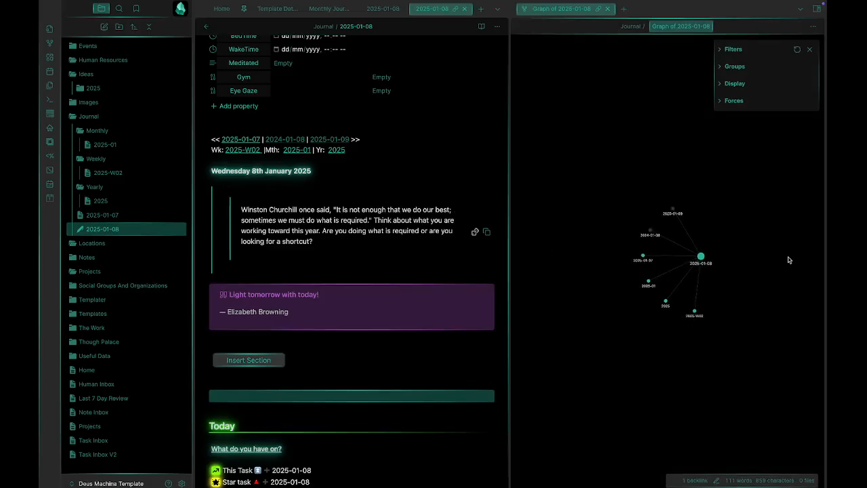
scroll(729, 278, "up", 3)
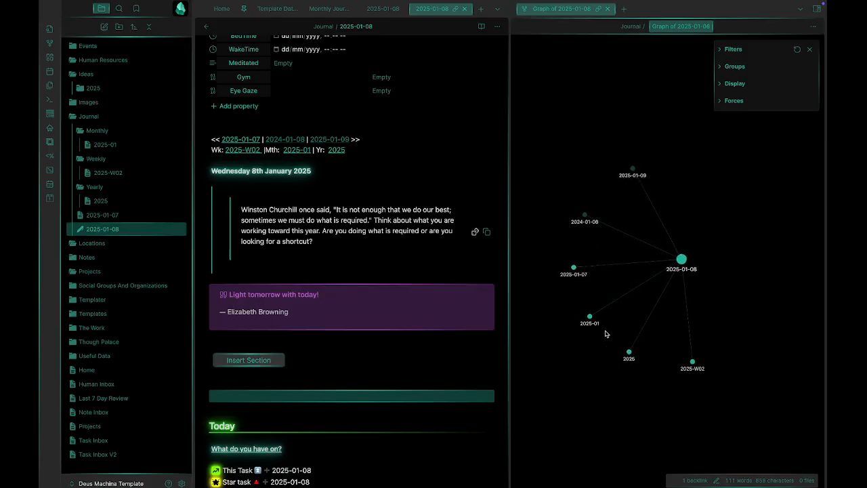
Open the 2025-01-07 daily note from the local graph and look over its properties and journal sections
left_click(575, 274)
scroll(359, 388, "down", 3)
scroll(360, 384, "up", 5)
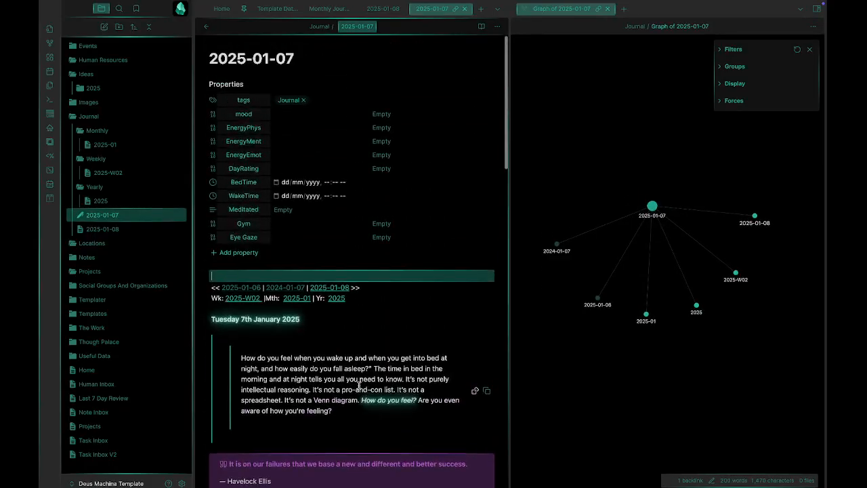
scroll(359, 384, "down", 8)
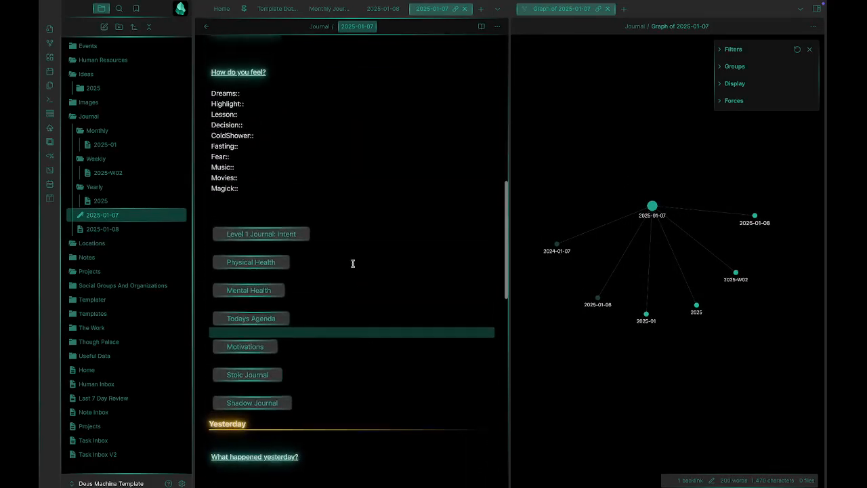
Add blank lines below the Magick field in the 2025-01-07 note and insert an internal link to "This was a thing" there
left_click(323, 206)
key("Return")
key("Return")
key("Up")
key("Up")
key("Up")
key("Up")
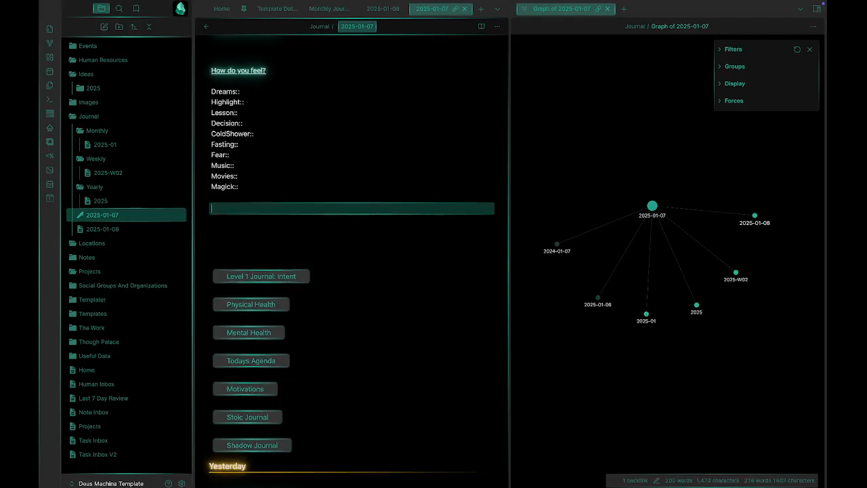
type("[[")
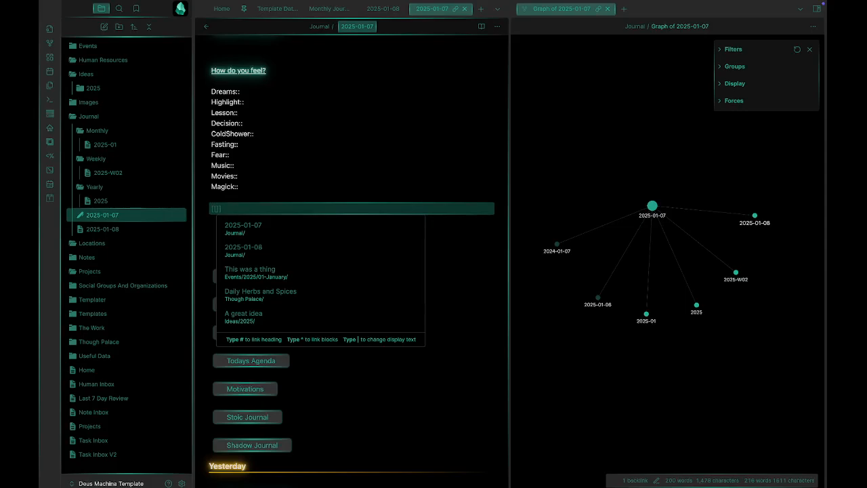
left_click(300, 274)
left_click(291, 241)
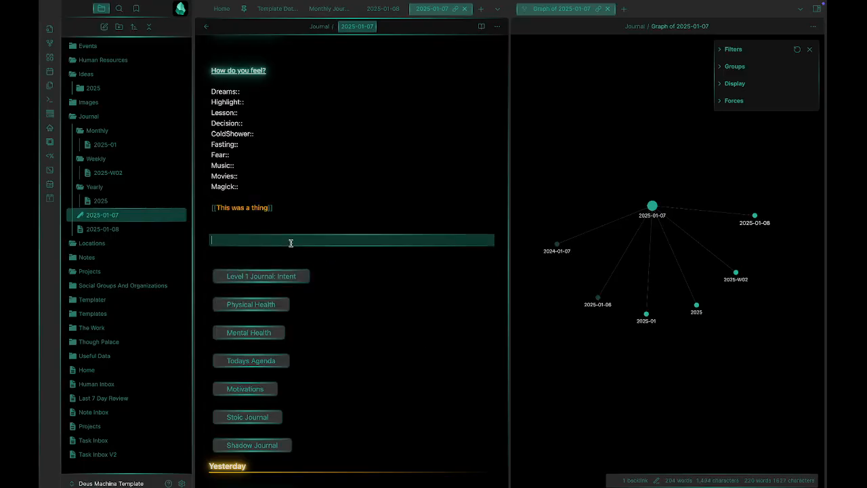
left_click(272, 216)
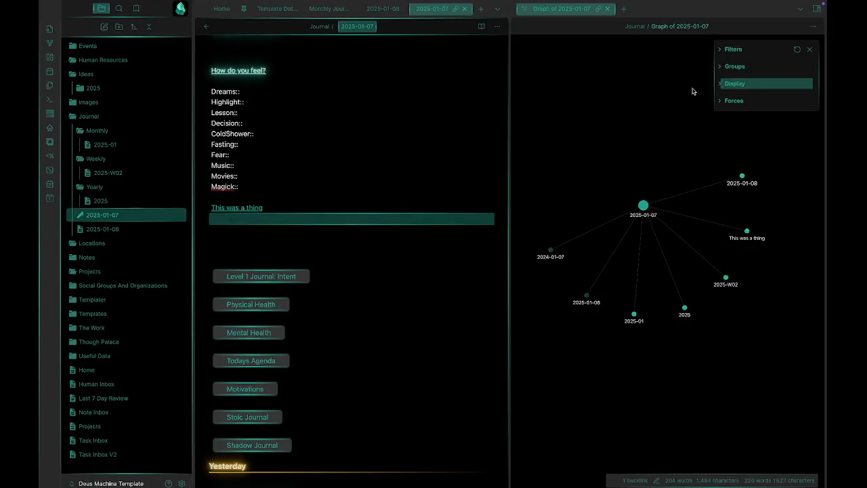
Insert an internal link to a new note named "Apple Drive" below "This was a thing" in the 2025-01-07 note
left_click(253, 233)
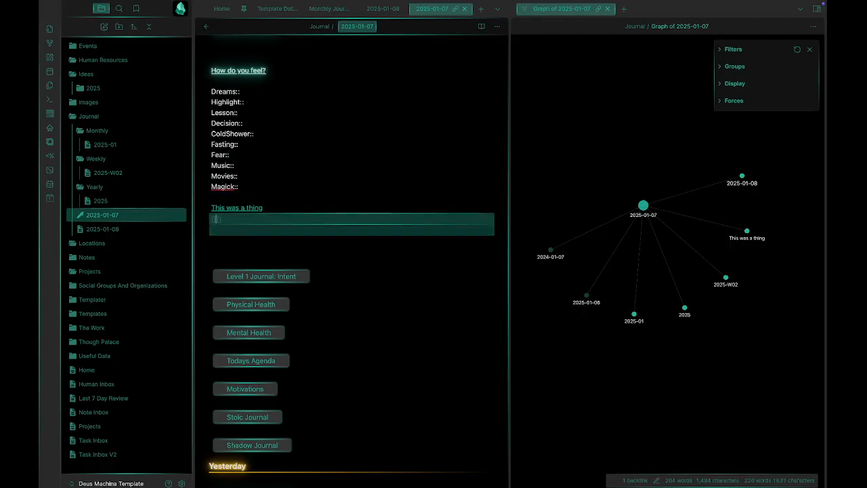
type("[[")
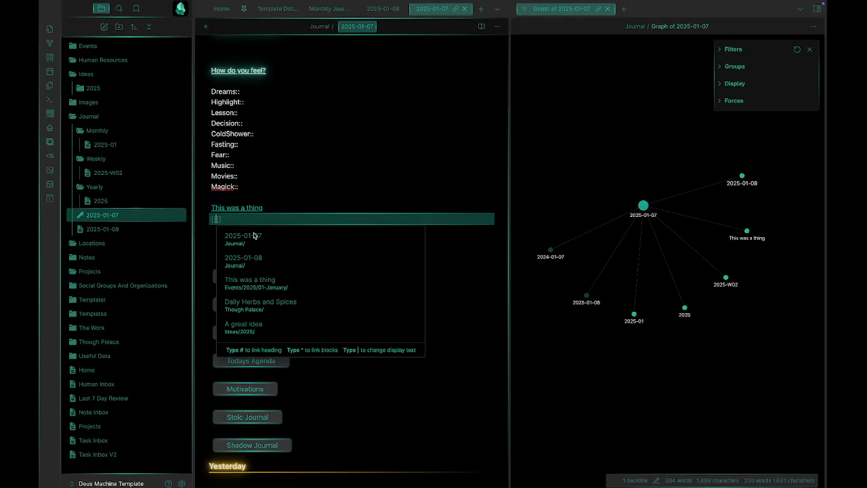
type("Apple")
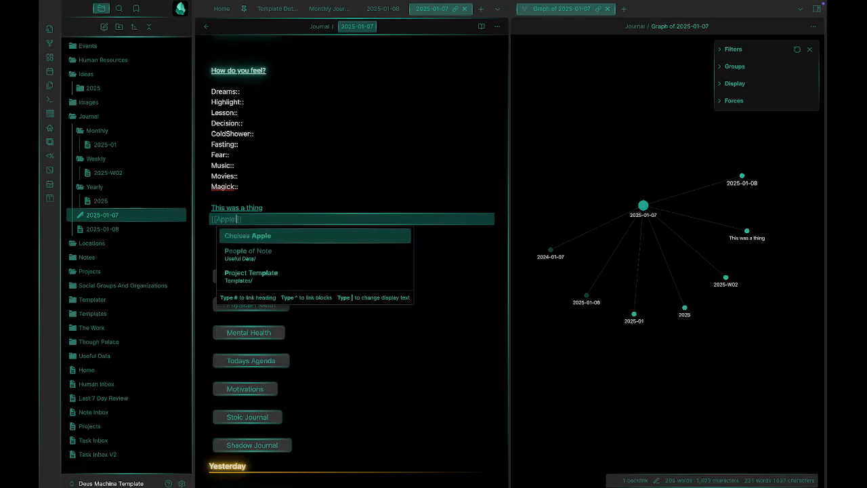
type(" Drive")
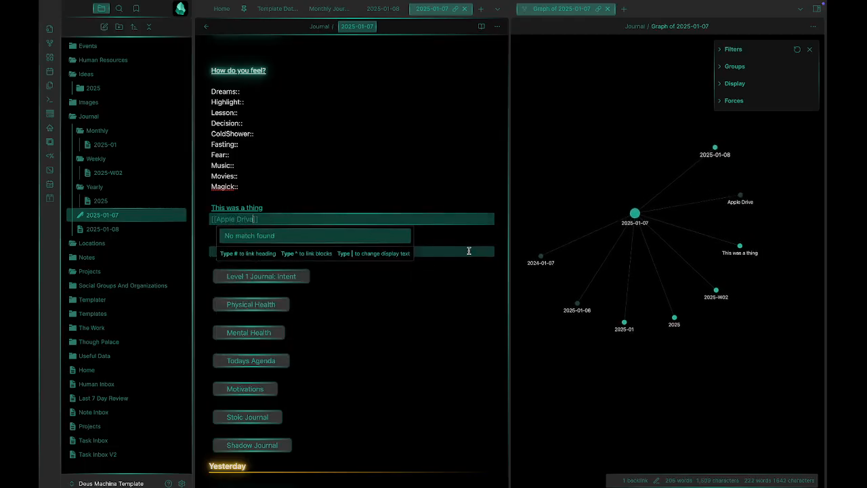
key("Return")
key("Return")
left_click(265, 219)
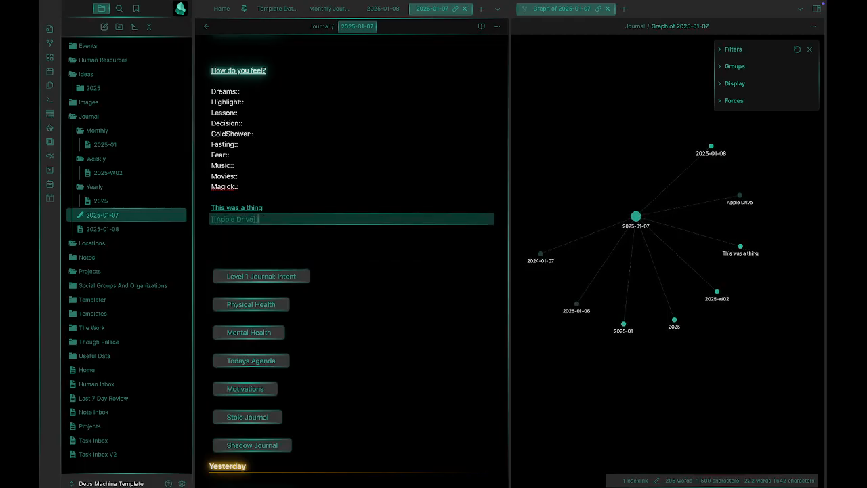
key("Down")
key("Down")
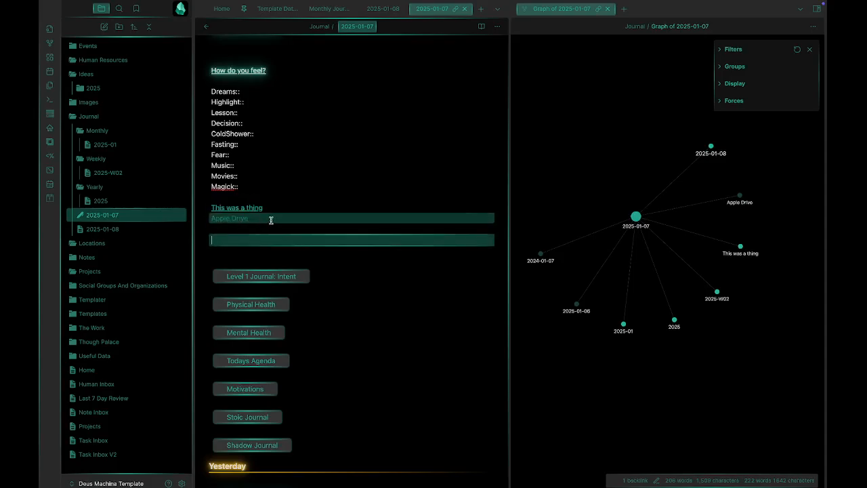
left_click(271, 220)
key("Return")
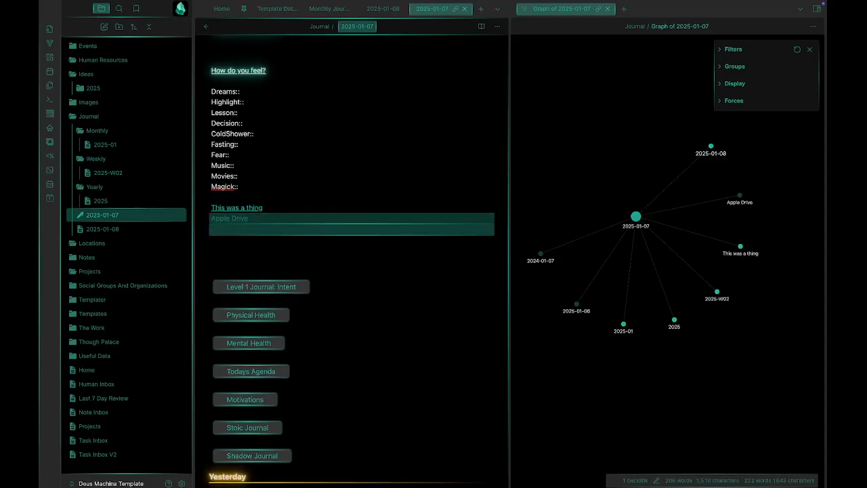
type("[[")
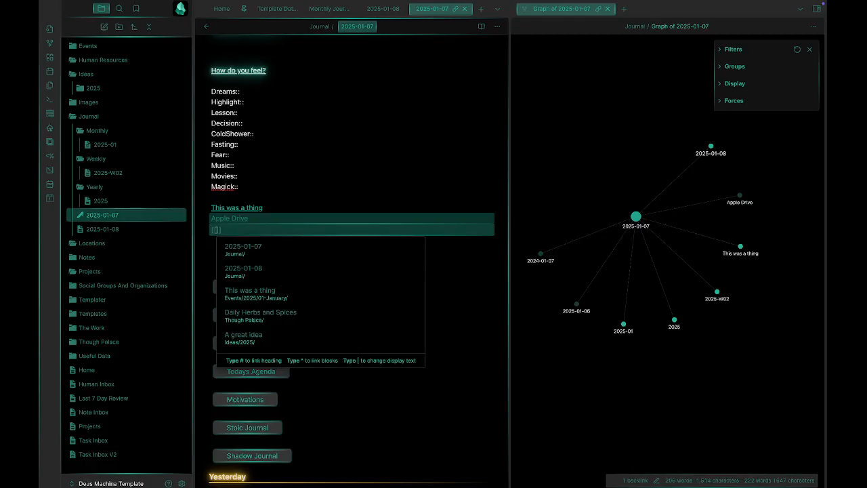
type("fhfh")
key("BackSpace")
key("BackSpace")
type("app")
key("BackSpace")
key("BackSpace")
key("BackSpace")
key("BackSpace")
key("BackSpace")
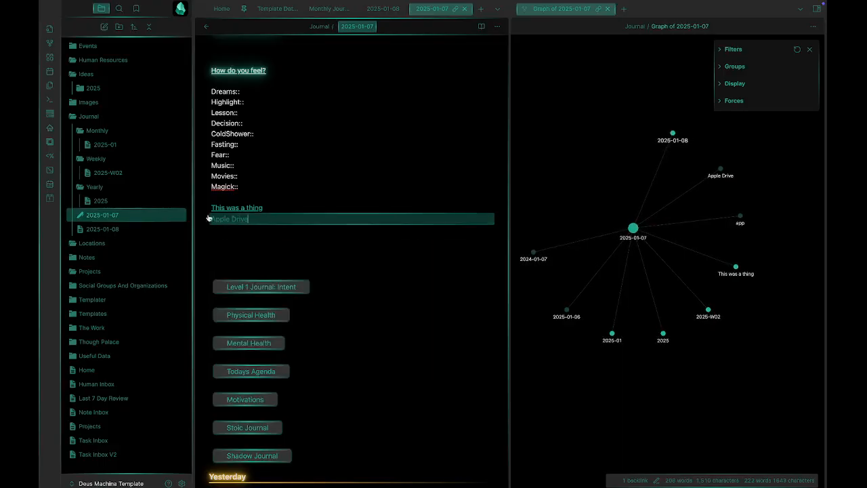
Create and open the Apple Drive note from its link and add a priority property set to Medium
left_click(239, 242)
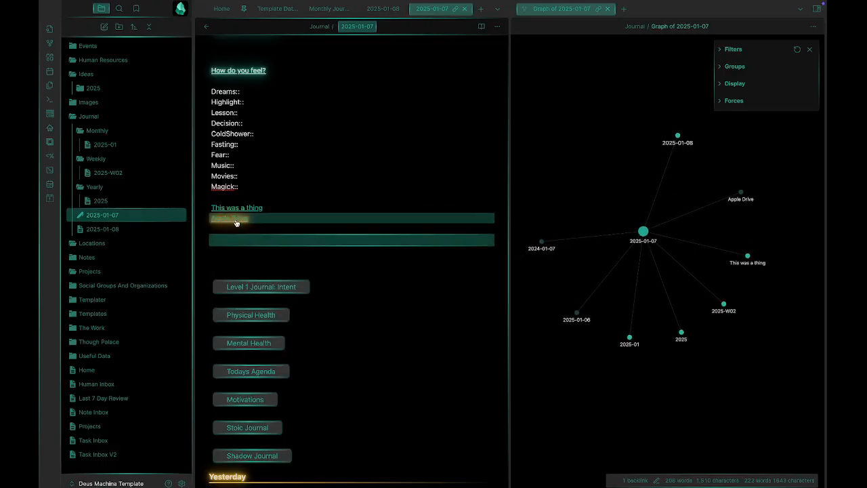
left_click(236, 220)
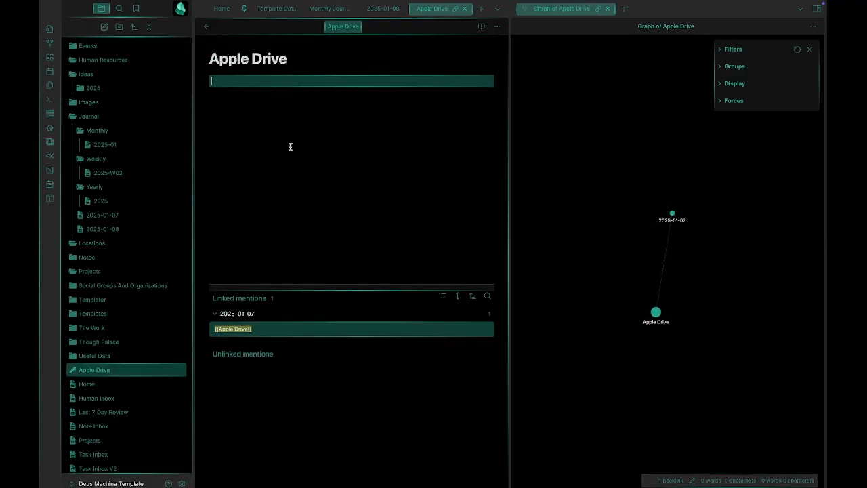
type("---")
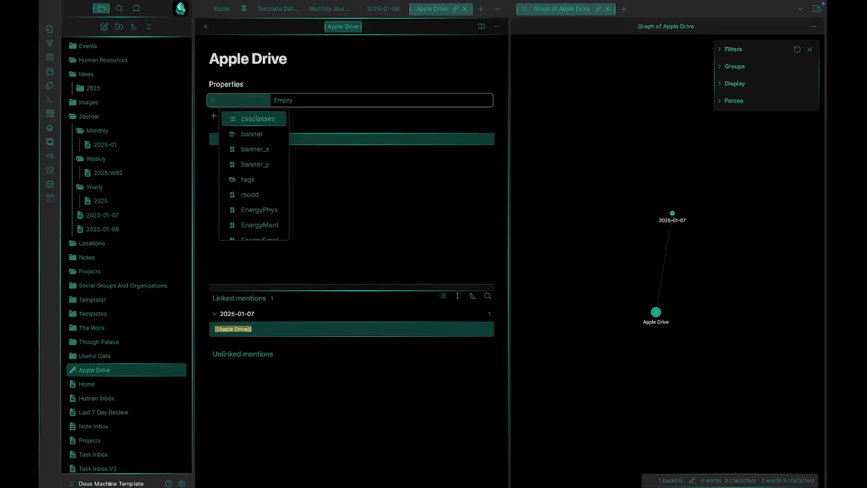
type("prio")
key("Return")
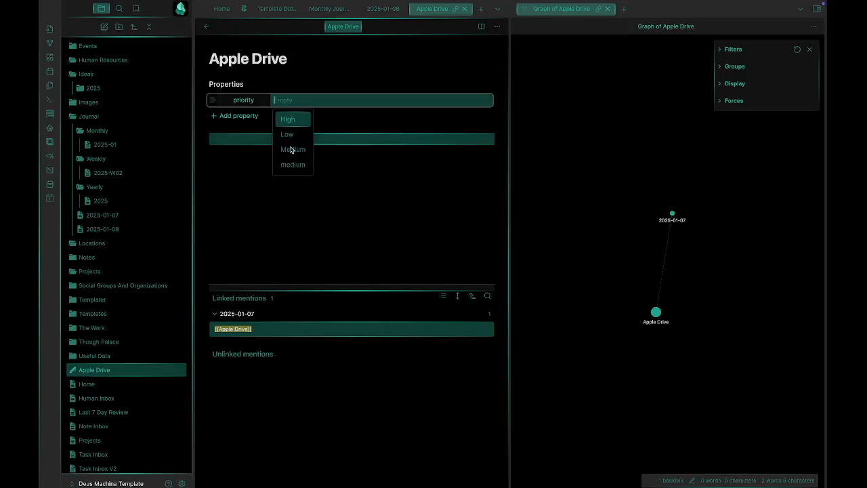
left_click(290, 149)
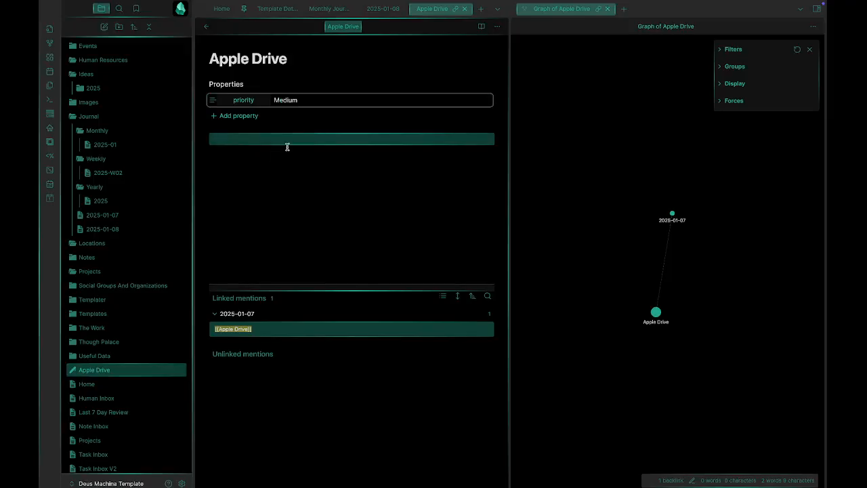
Add a tags property with the Emergency tag and write "This is a note" in the Apple Drive note's body
left_click(248, 116)
type("tags")
key("Return")
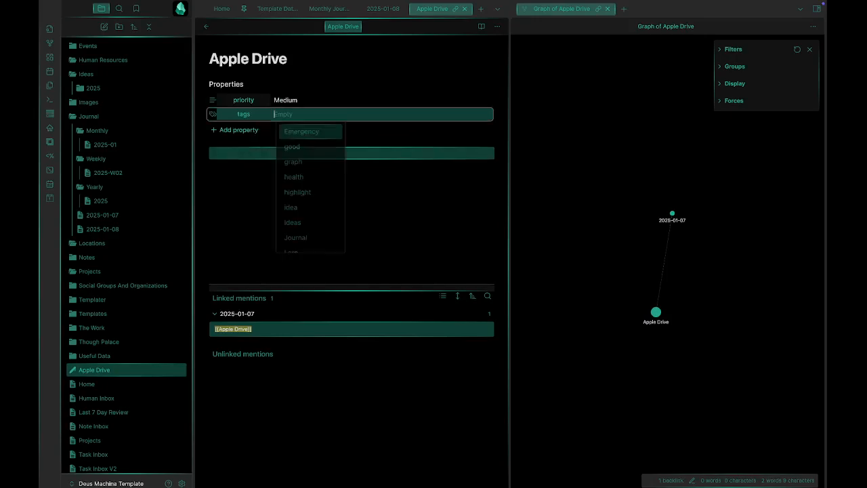
key("Return")
left_click(245, 155)
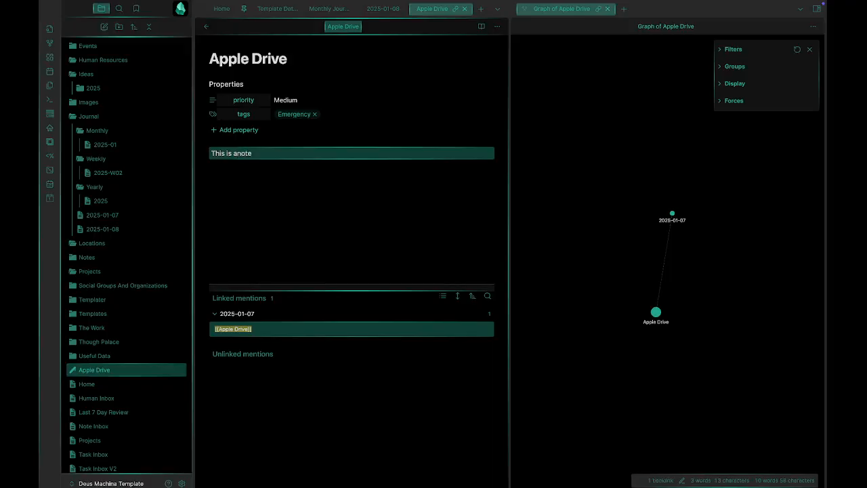
key("Return")
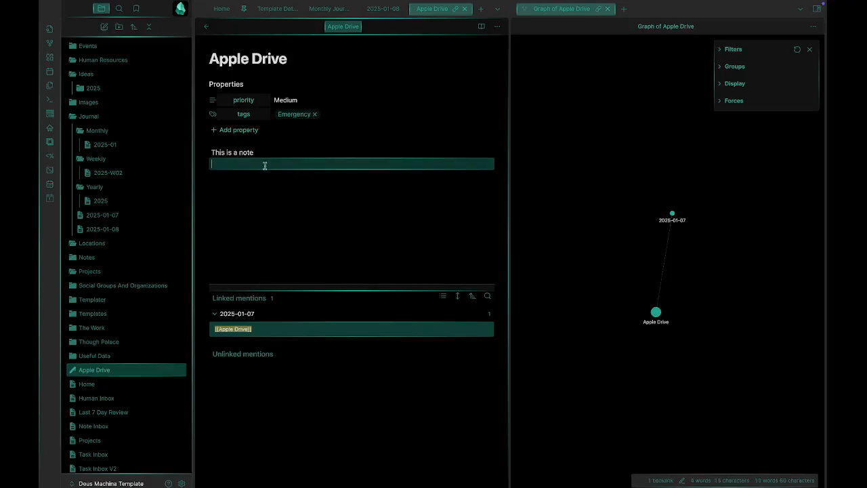
Open the 2025-01-07 note from the local graph and return to Apple Drive through its graph node
left_click(705, 177)
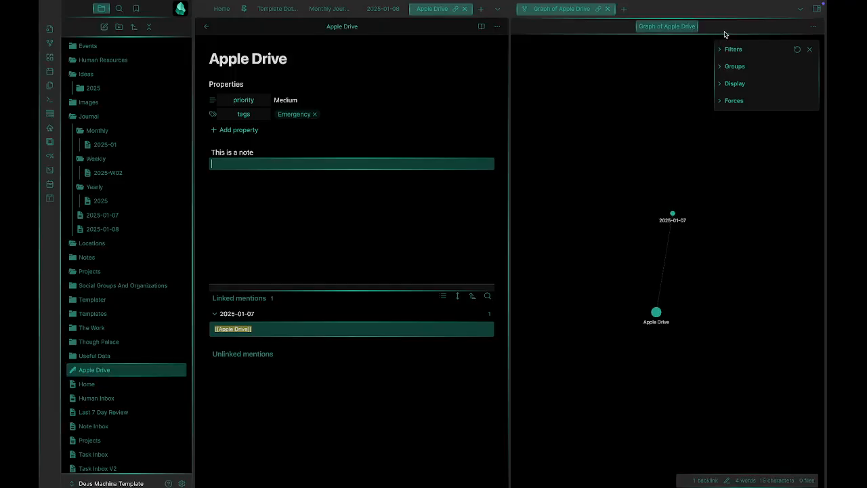
left_click(677, 215)
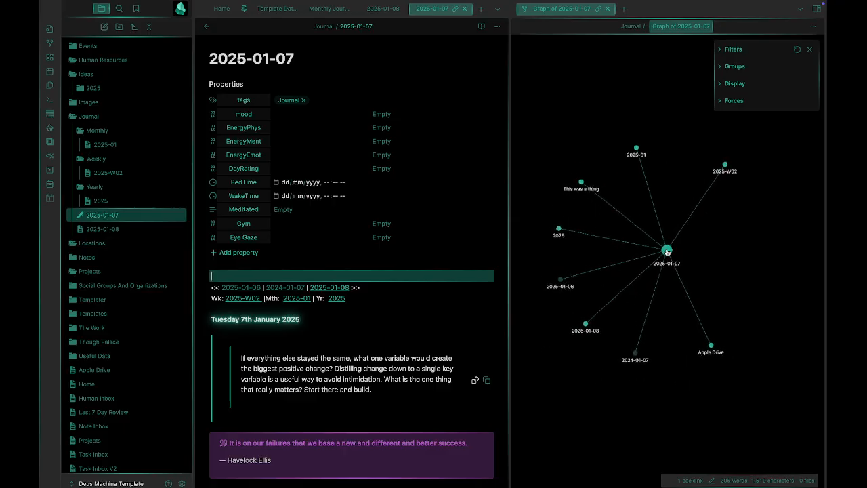
left_click(708, 351)
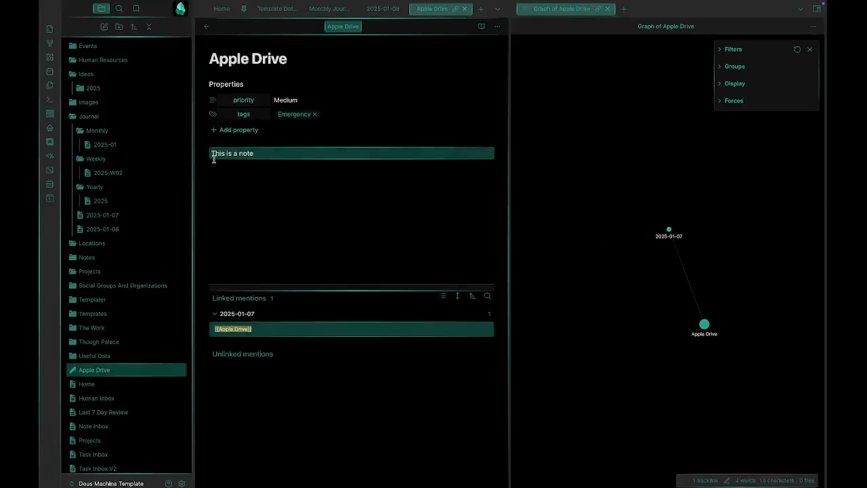
Insert an internal link to a new "Google Drive" note below the text in the Apple Drive note
left_click(256, 200)
type("[[")
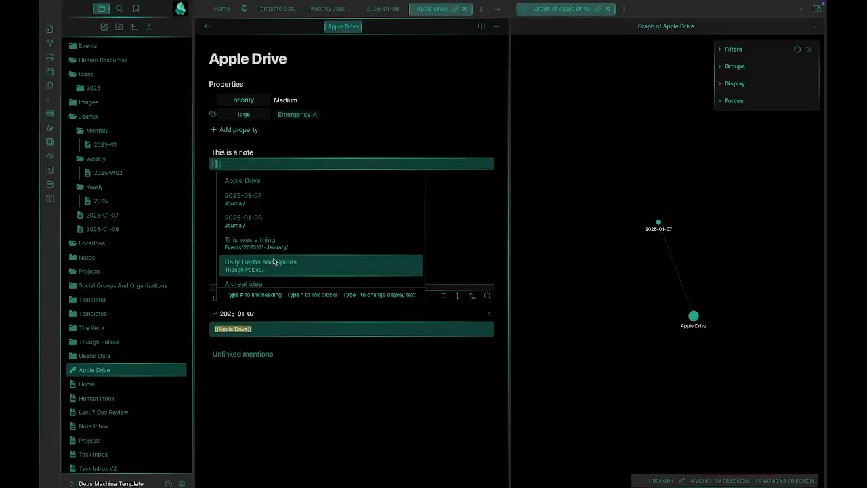
scroll(314, 244, "down", 3)
scroll(298, 244, "down", 2)
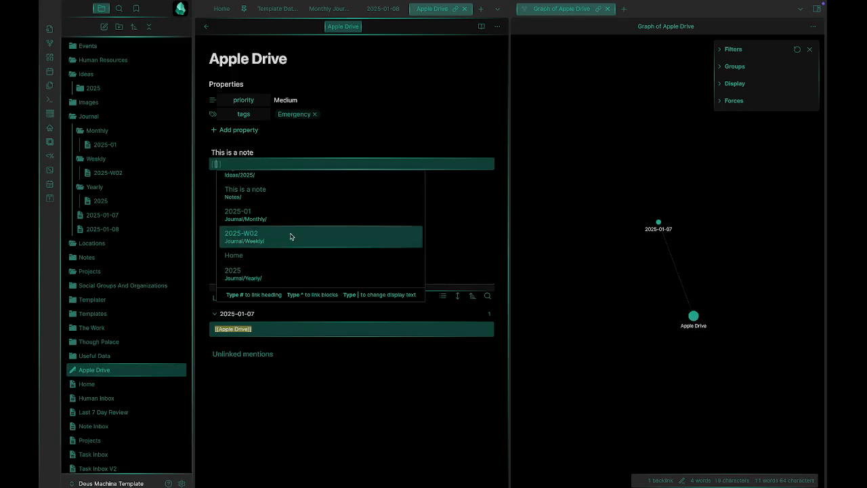
type("Google Drive")
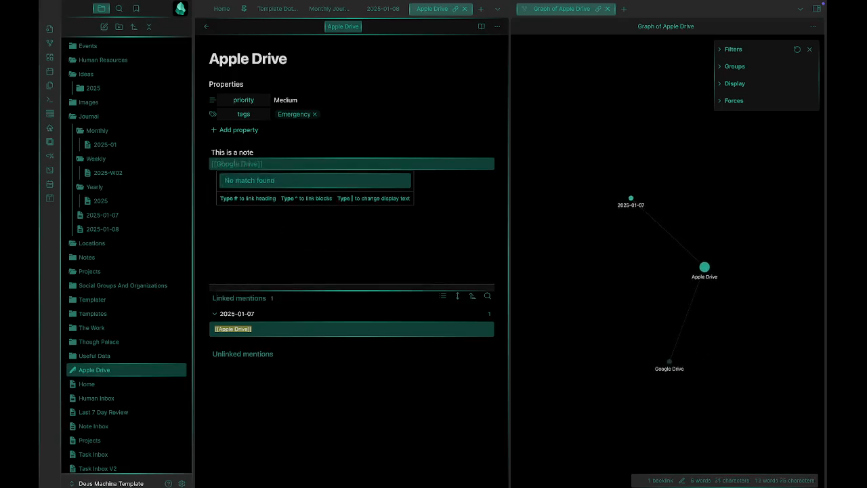
left_click(294, 233)
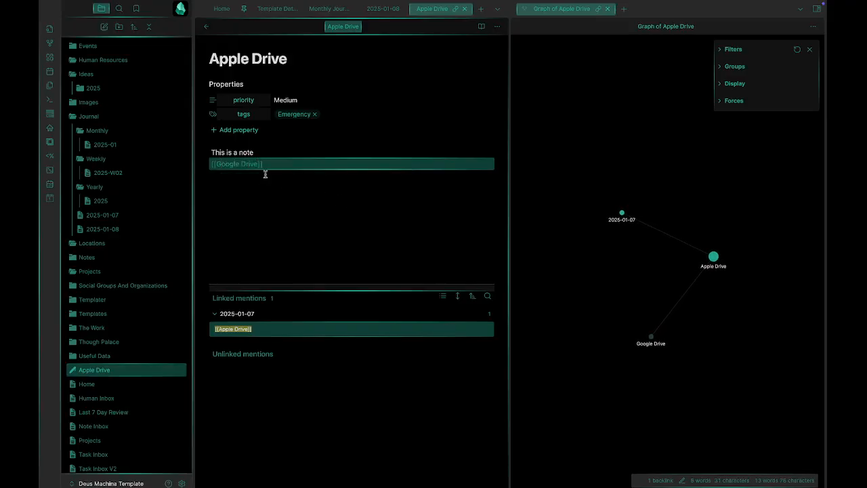
Open the 2025-01-07 note from the local graph and nudge the Apple Drive node in its graph
left_click(623, 214)
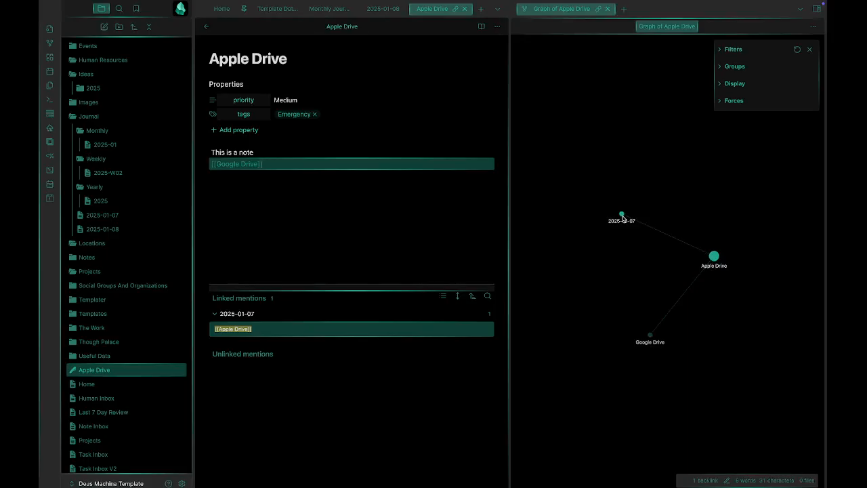
left_click(623, 215)
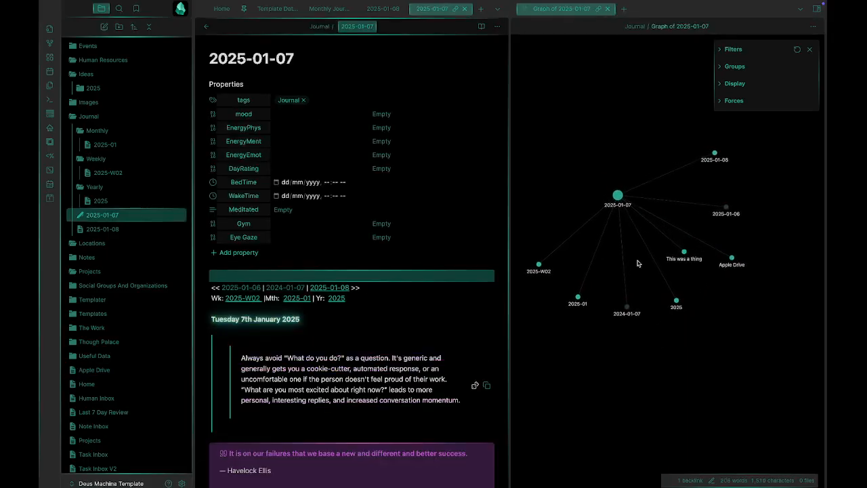
left_click_drag(736, 248, 726, 247)
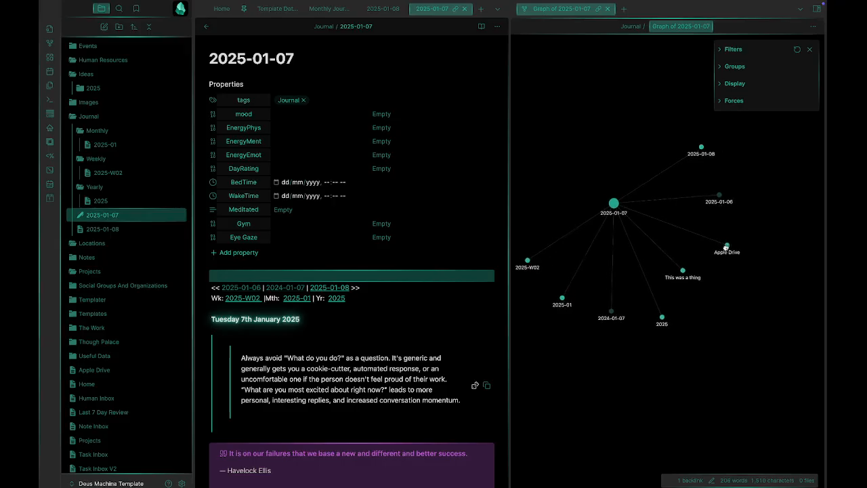
Expand the local graph's display, forces, groups and filter settings, increase the link depth, and close the settings
left_click(735, 84)
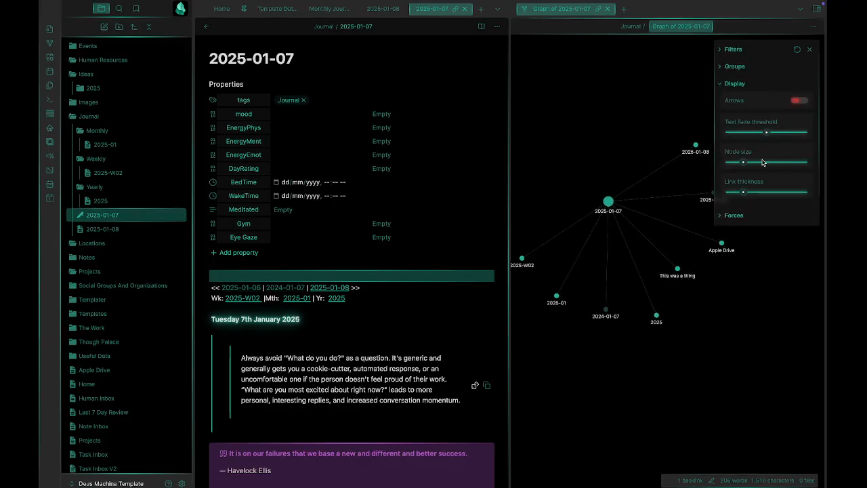
left_click(734, 215)
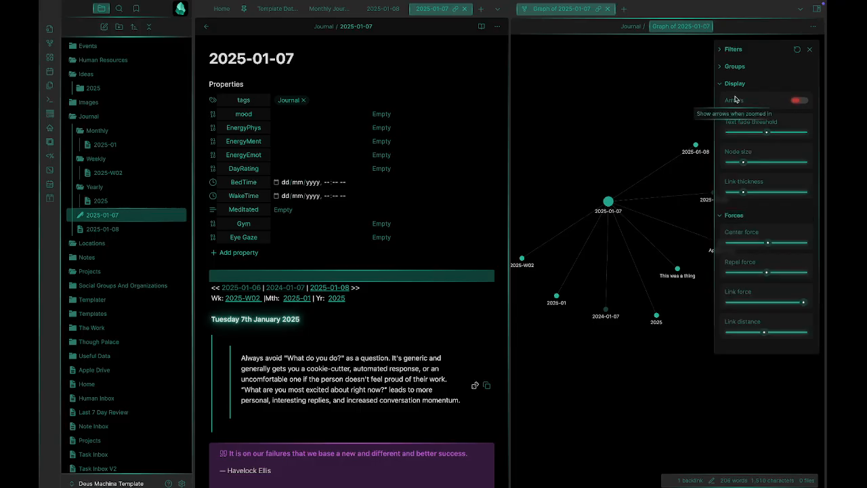
left_click(725, 68)
left_click(734, 49)
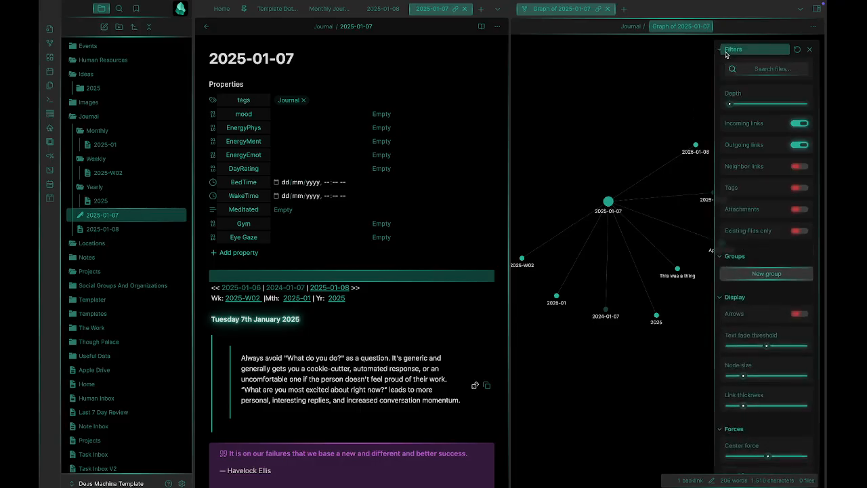
mouse_move(760, 104)
left_click_drag(740, 105, 803, 104)
left_click(719, 50)
left_click(810, 49)
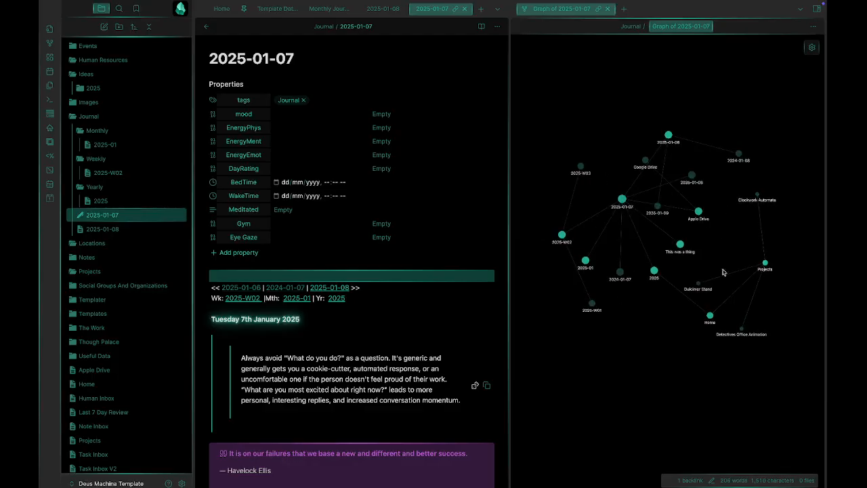
Reposition the 2025-01-07, Google Drive, Projects and 2025-01 nodes in the local graph to explore their connections
mouse_move(622, 198)
left_mouse_down()
mouse_move(581, 116)
mouse_move(599, 115)
mouse_move(603, 126)
left_mouse_up()
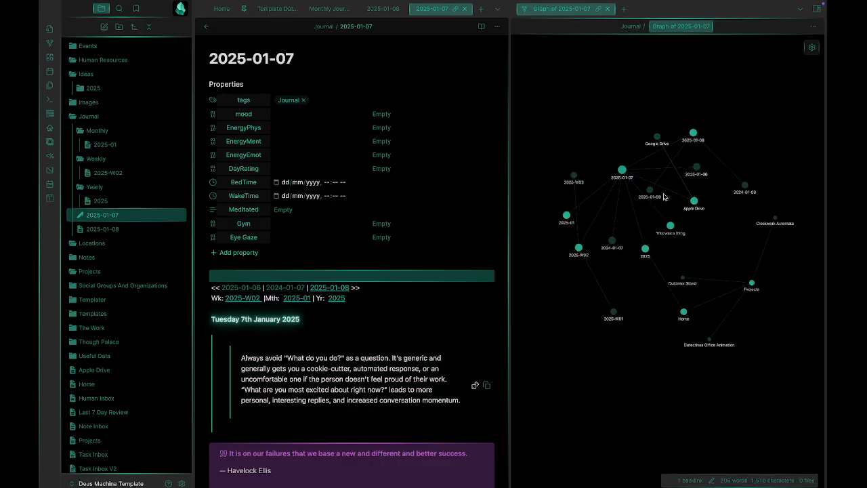
left_click_drag(657, 137, 708, 262)
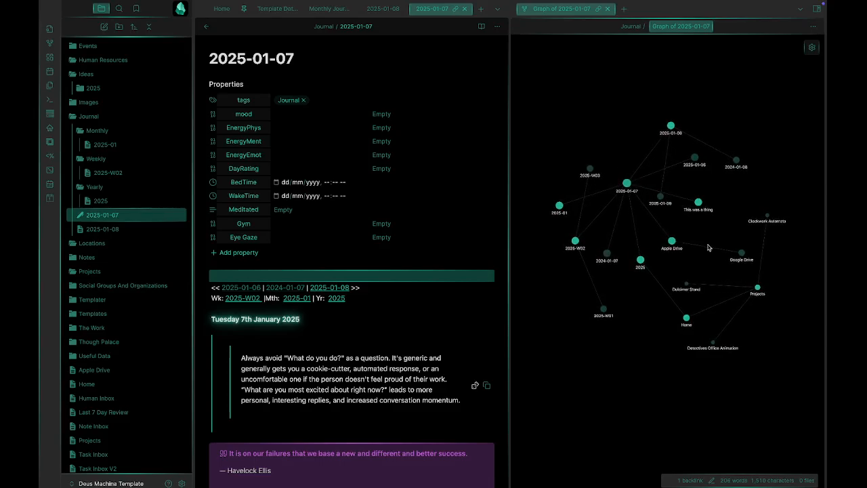
left_click_drag(758, 290, 749, 358)
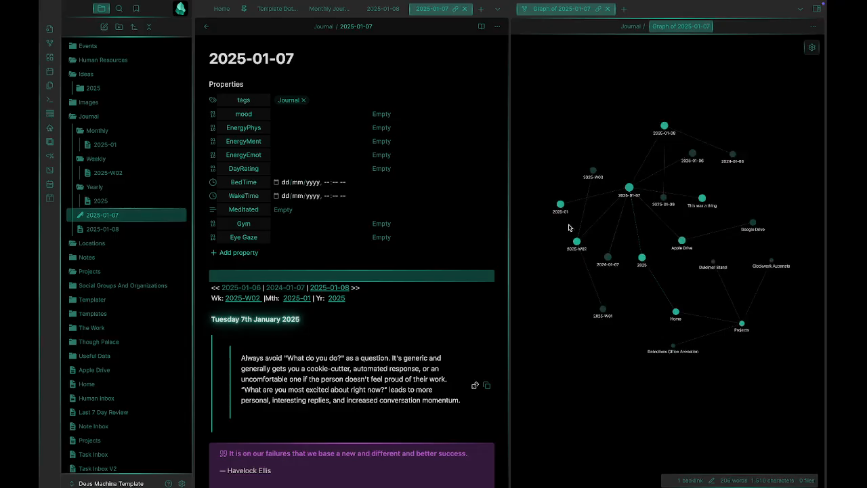
left_click_drag(561, 204, 626, 137)
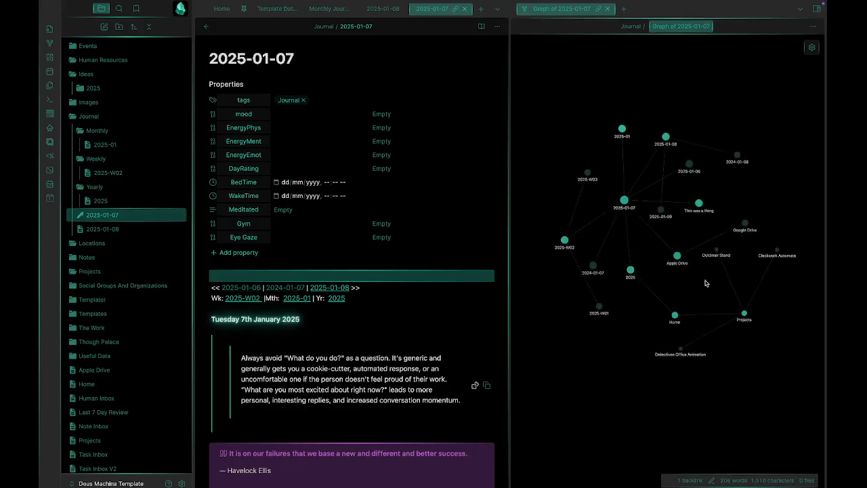
Pull the 2025-01-09 node away from the 2025-01-07 node in the local graph
left_click_drag(658, 213, 686, 102)
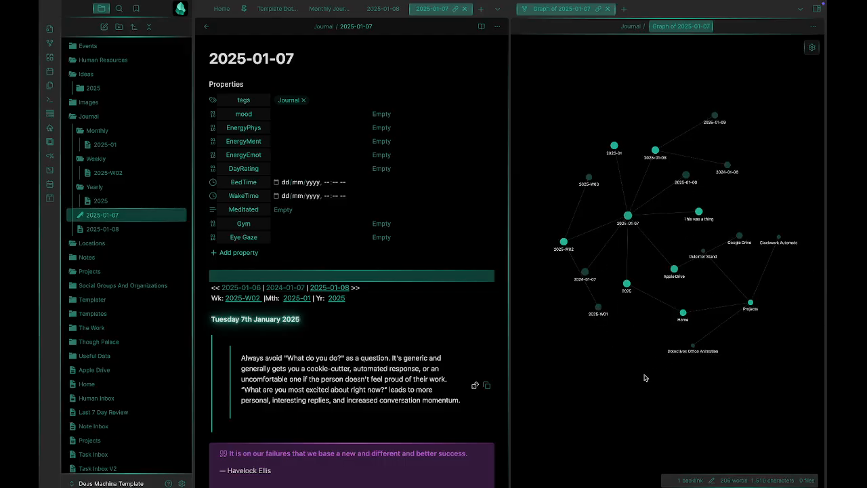
left_click_drag(645, 377, 628, 381)
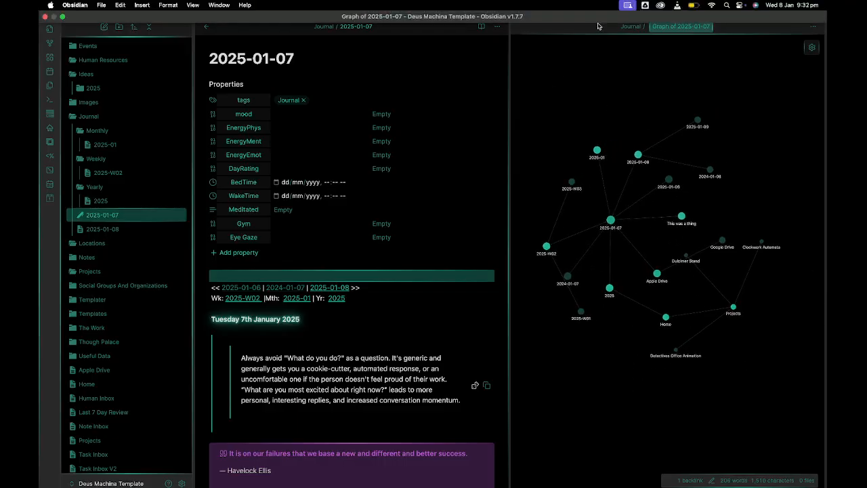
Close the local graph, 2025-01-07, 2025-01-08, Monthly Journal Template and Template Date Test, keeping only the pinned Home note open
left_click(608, 9)
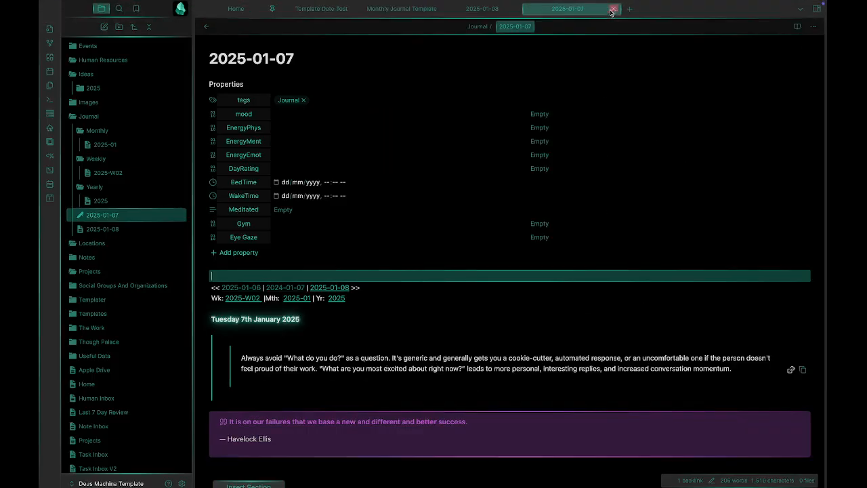
left_click(610, 9)
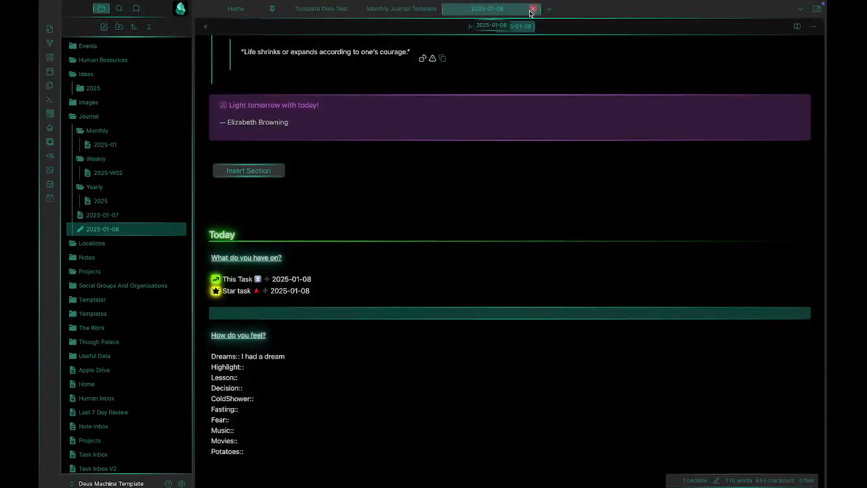
left_click(532, 9)
left_click(450, 8)
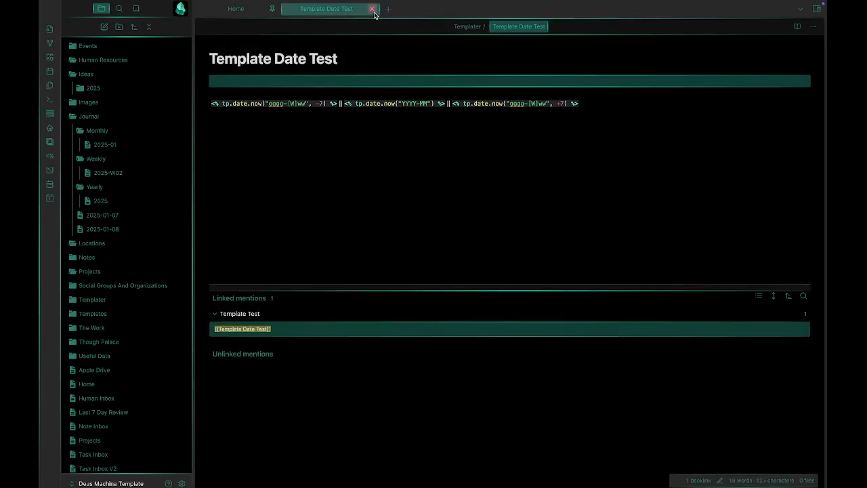
left_click(385, 9)
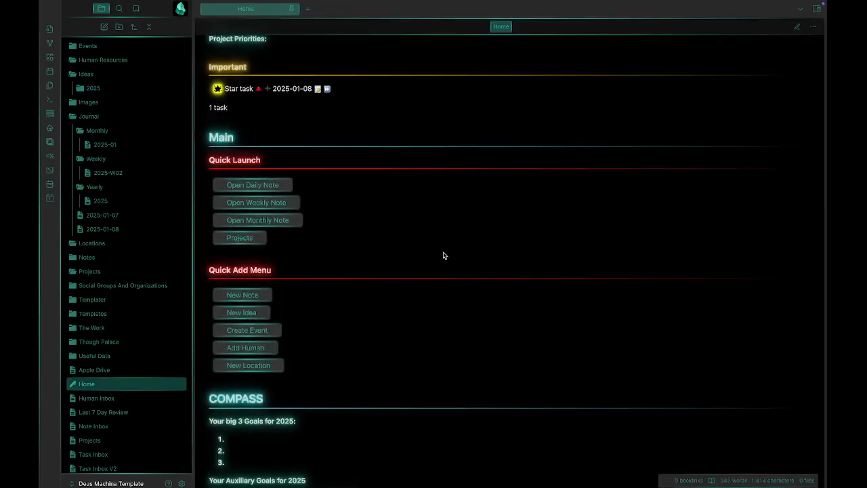
Look through the Home note's banner, Tasks, Important, Quick Launch and Quick Add Menu sections
scroll(408, 251, "up", 6)
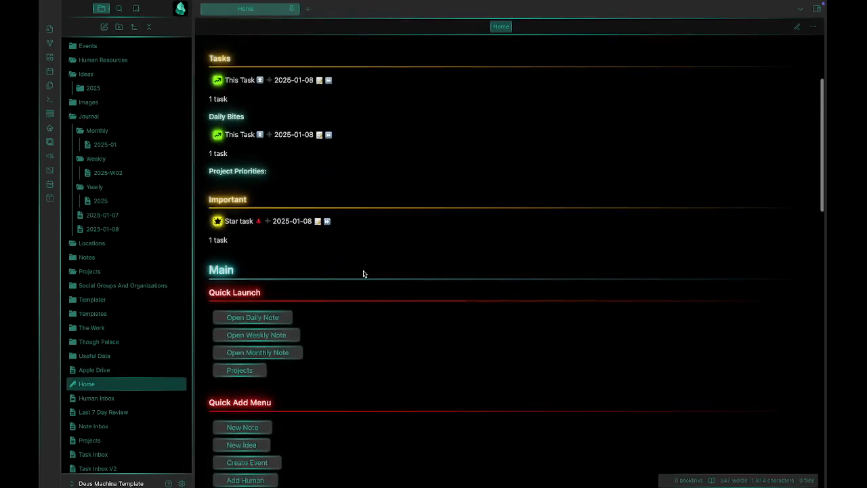
scroll(305, 342, "down", 5)
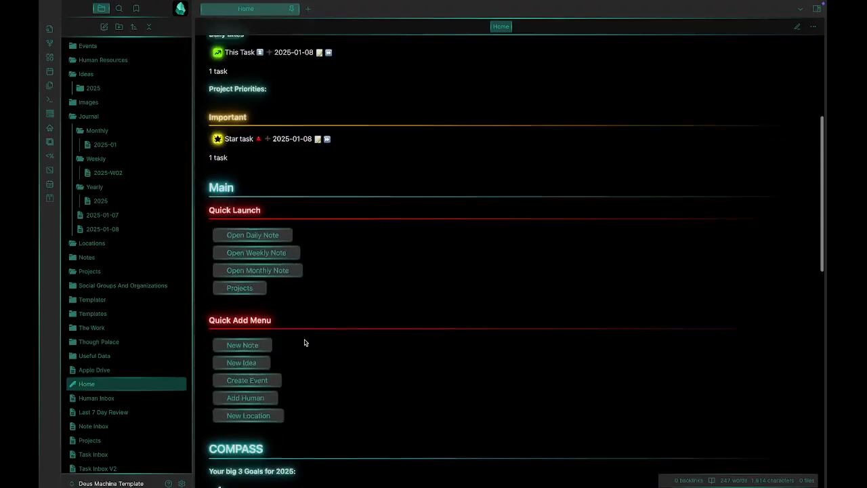
scroll(393, 281, "up", 2)
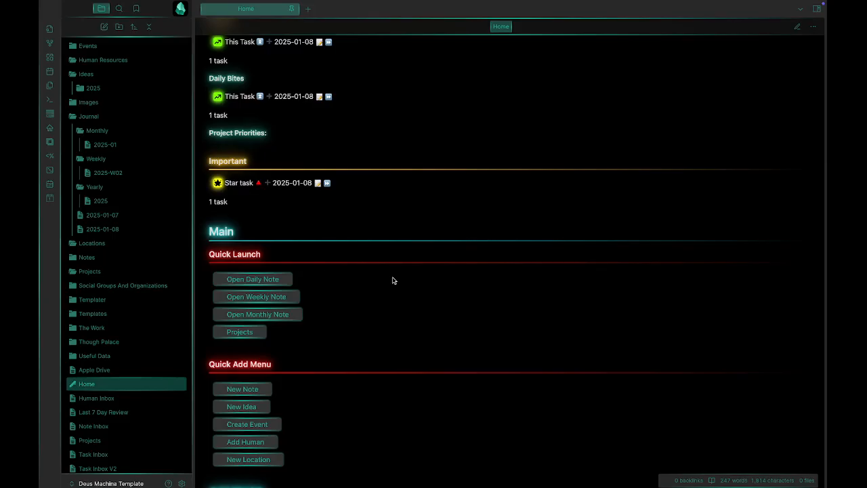
scroll(393, 281, "up", 4)
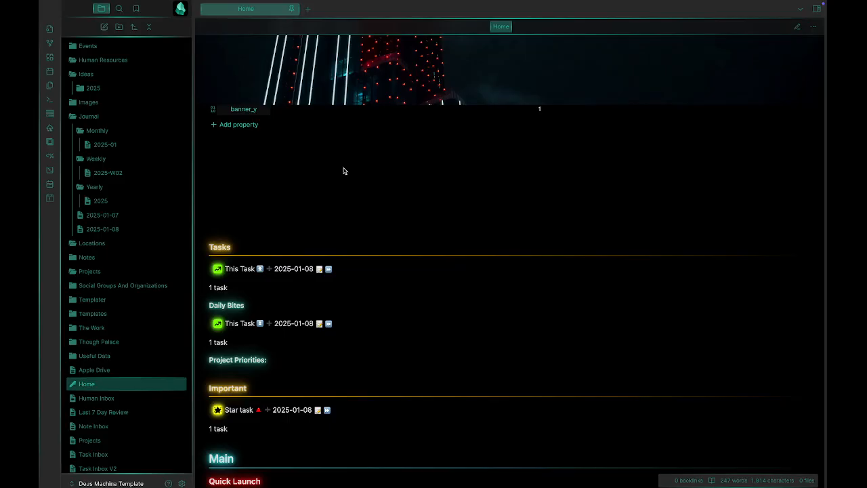
scroll(344, 171, "down", 3)
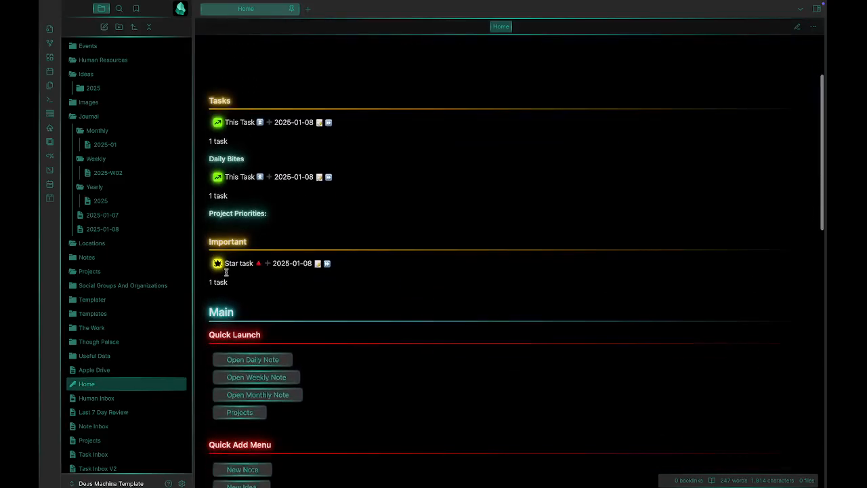
scroll(360, 414, "down", 2)
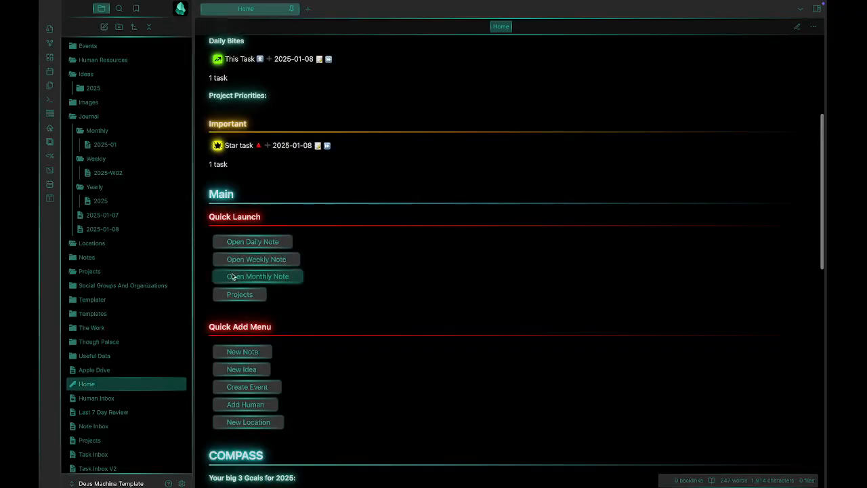
Collapse the Ideas, Images and Journal folders in the file list
left_click(110, 75)
left_click(99, 83)
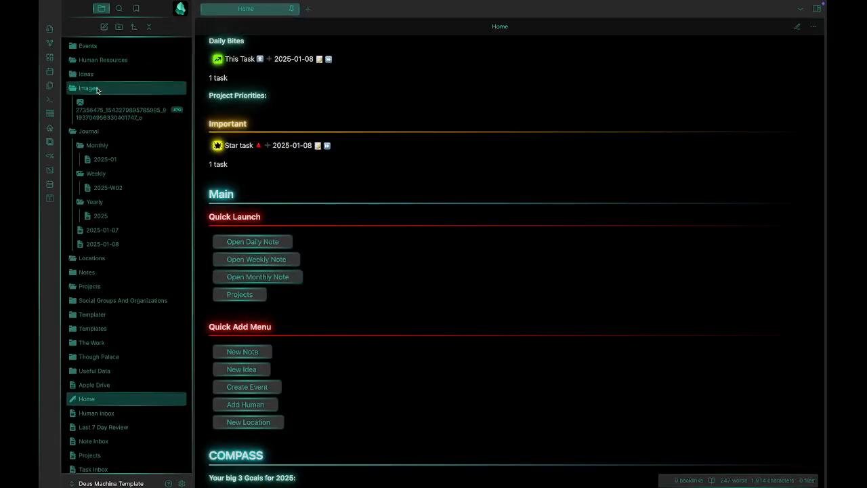
left_click(105, 90)
left_click(102, 102)
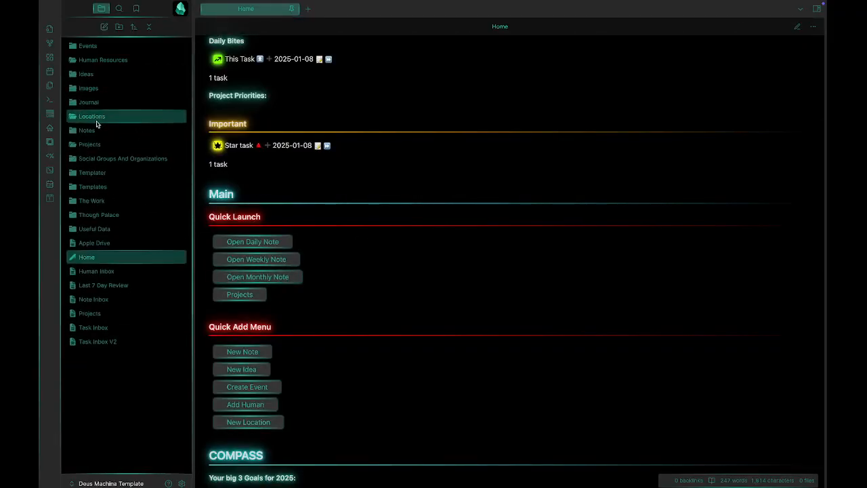
View the Home note's COMPASS goals and take the vault window out of full screen
mouse_move(214, 474)
scroll(323, 310, "down", 3)
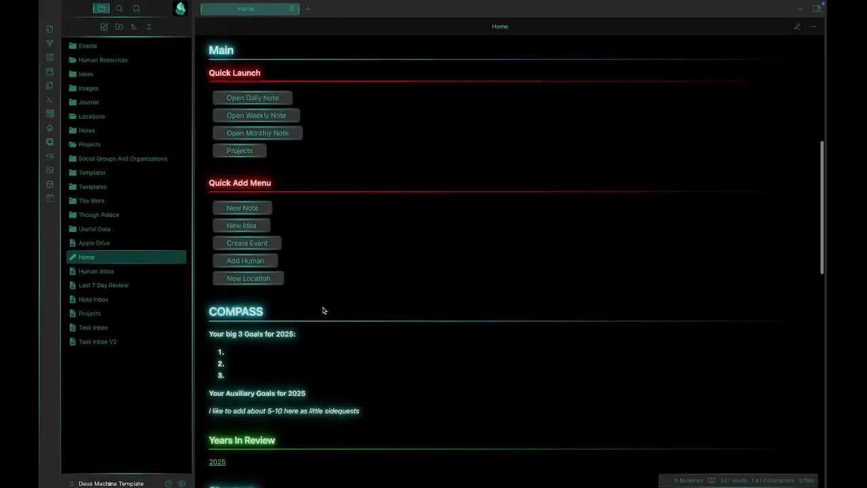
mouse_move(88, 3)
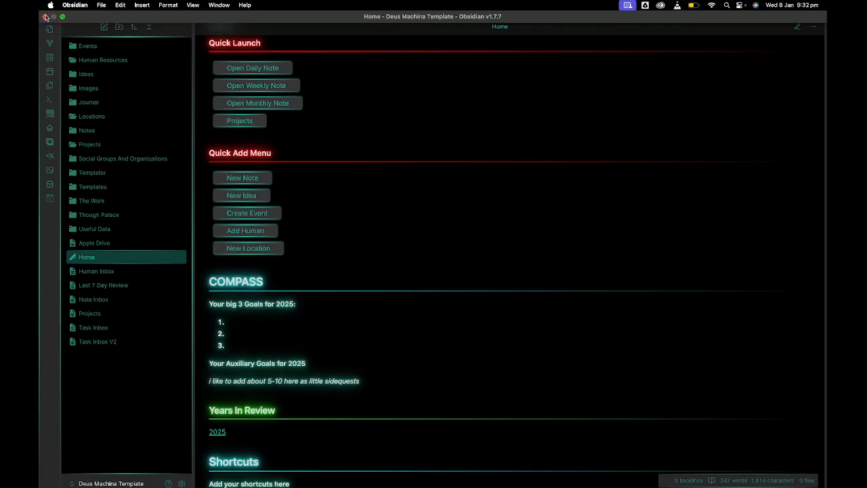
mouse_move(135, 3)
left_click(62, 16)
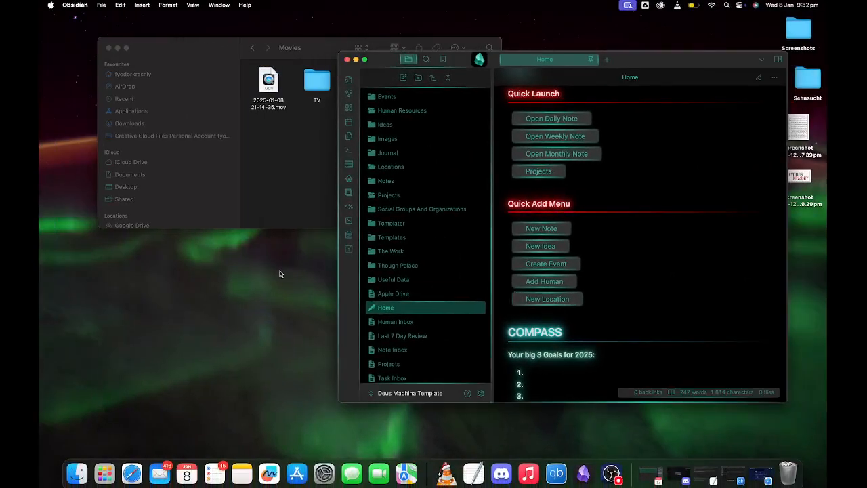